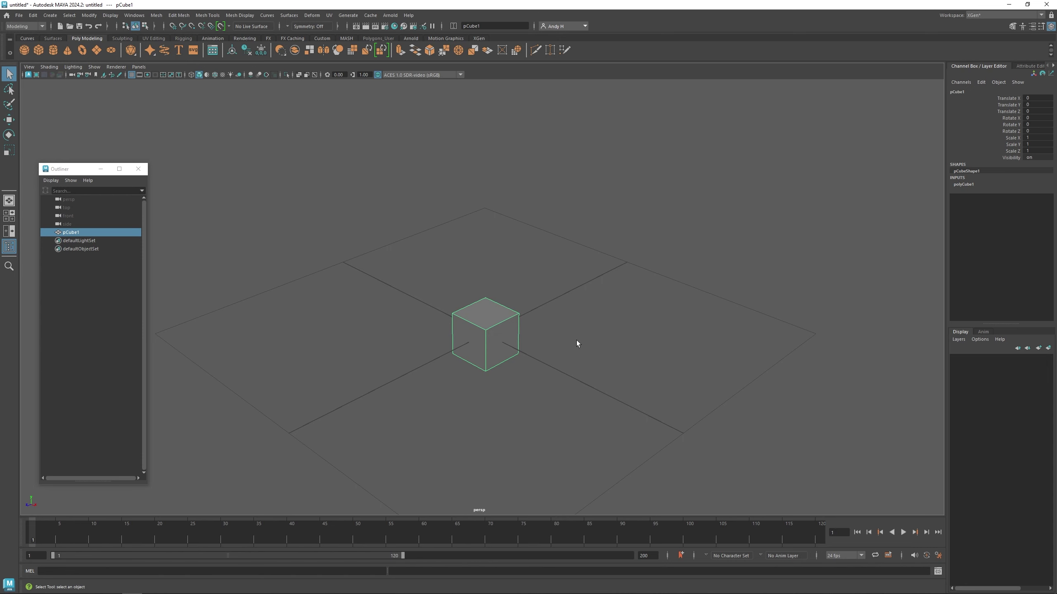
Step: Snap the cube's pivot to one of its vertices
{"action": "left_click_drag", "start_coordinate": [548, 338], "coordinate": [505, 275], "text": "alt"}
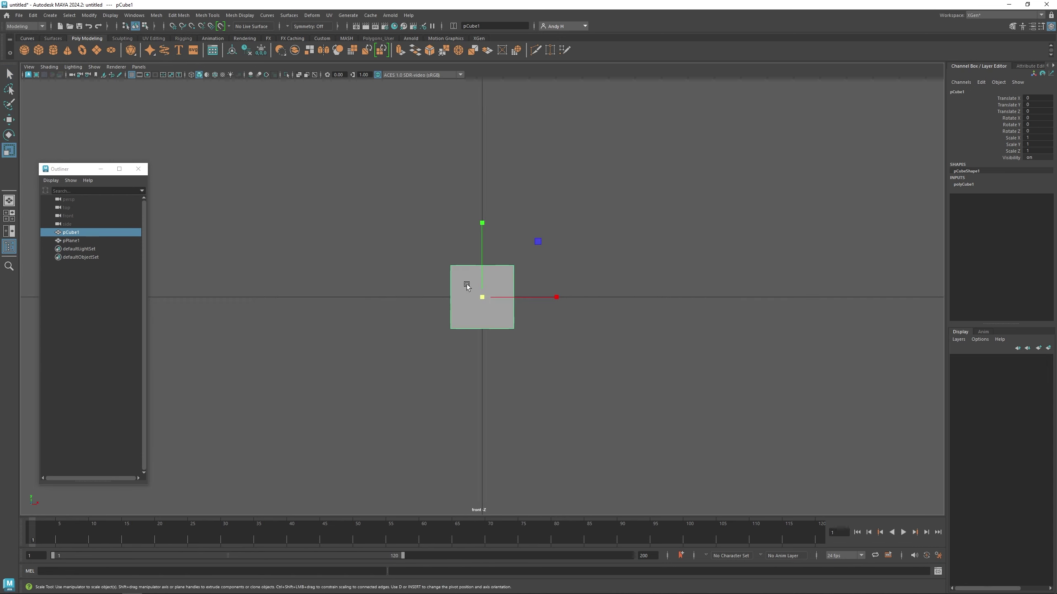
{"action": "key", "text": "w"}
{"action": "key", "text": "d"}
{"action": "key", "text": "v"}
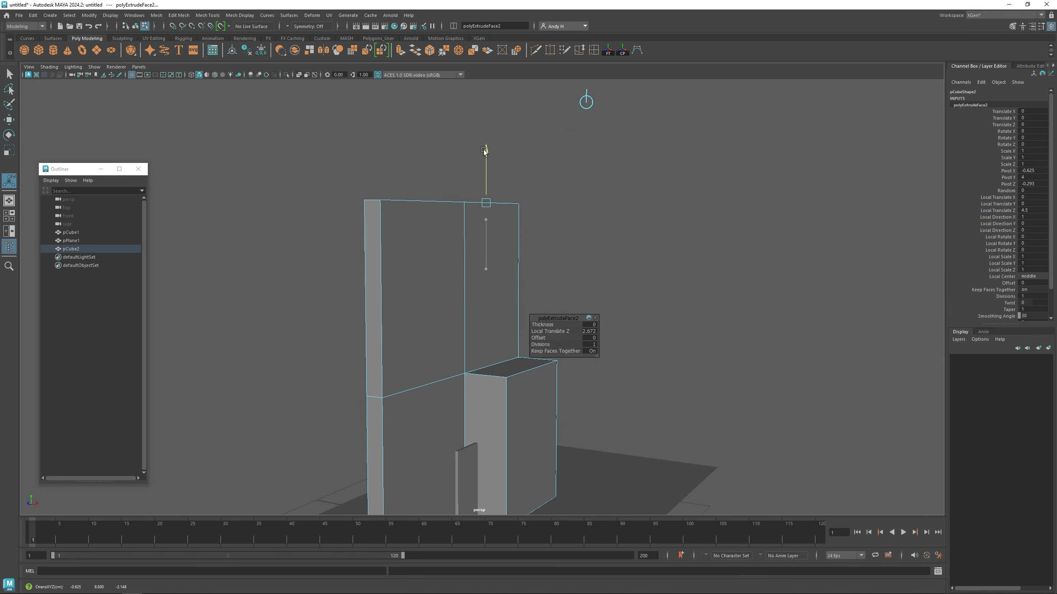
{"action": "right_click", "coordinate": [414, 228]}
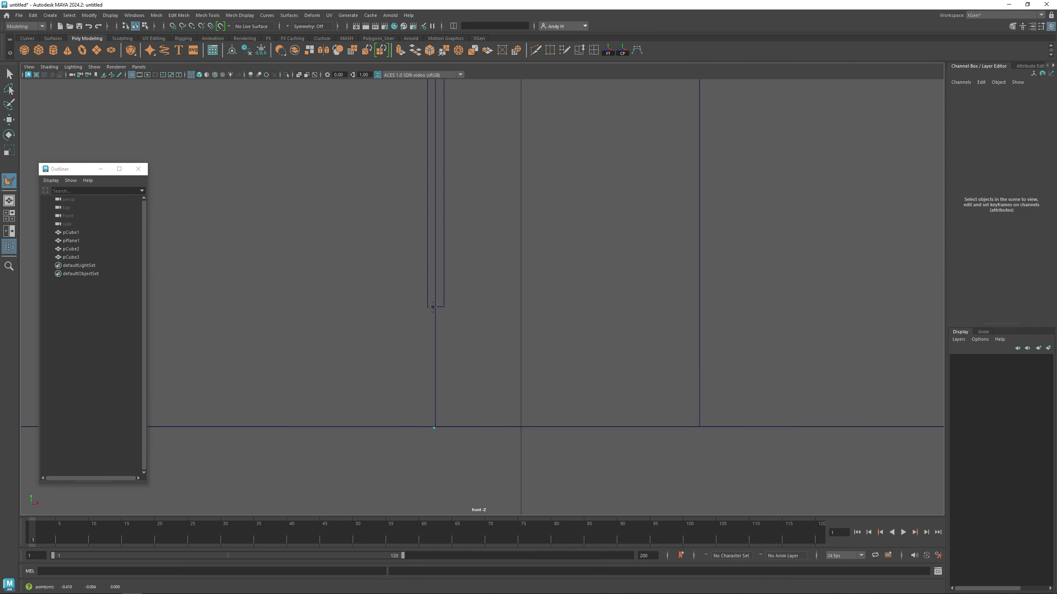
Step: Draw a polygon profile of three descending steps with small nosings, starting at the wall below the door in the front view
{"action": "left_click", "coordinate": [435, 427]}
{"action": "left_click", "coordinate": [434, 307]}
{"action": "left_click", "coordinate": [496, 307]}
{"action": "left_click", "coordinate": [495, 313]}
{"action": "left_click", "coordinate": [493, 355]}
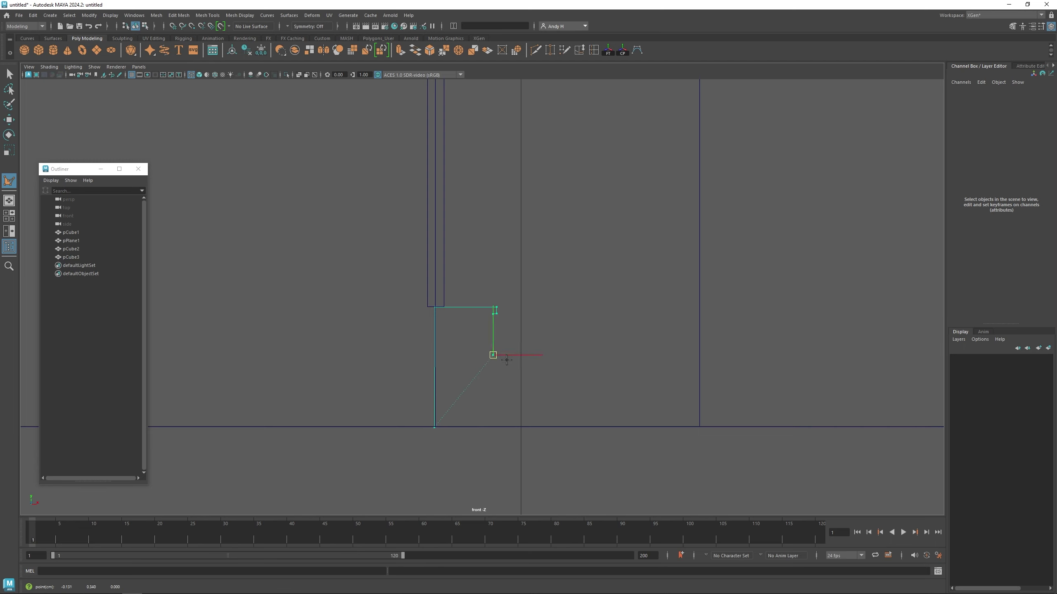
{"action": "left_click", "coordinate": [548, 400]}
{"action": "left_click", "coordinate": [604, 401]}
{"action": "left_click", "coordinate": [601, 441]}
{"action": "key", "text": "Return"}
Step: Adjust the stair profile's vertices to level its base and line up the treads, risers and nosings
{"action": "key", "text": "w"}
{"action": "left_click_drag", "start_coordinate": [416, 416], "coordinate": [624, 457]}
{"action": "key", "text": "r"}
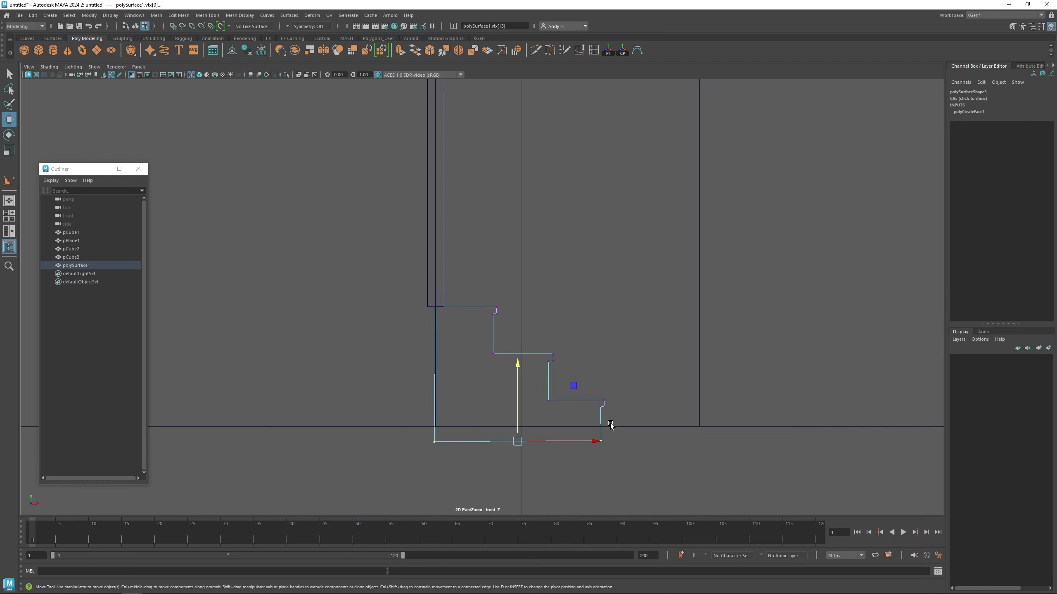
{"action": "left_click_drag", "start_coordinate": [416, 291], "coordinate": [454, 458]}
{"action": "left_click_drag", "start_coordinate": [509, 374], "coordinate": [334, 281]}
{"action": "left_click_drag", "start_coordinate": [482, 340], "coordinate": [564, 367]}
{"action": "left_click_drag", "start_coordinate": [627, 359], "coordinate": [553, 358]}
{"action": "left_click_drag", "start_coordinate": [578, 459], "coordinate": [603, 404]}
{"action": "left_click_drag", "start_coordinate": [675, 424], "coordinate": [486, 311]}
{"action": "key", "text": "F8"}
Step: Extrude the stair profile into a solid flight of steps, widen it to a Z scale of 1.344 and position it at the door
{"action": "key", "text": "w"}
{"action": "key", "text": "space"}
{"action": "key", "text": "space"}
{"action": "left_click_drag", "start_coordinate": [521, 351], "coordinate": [413, 378]}
{"action": "key", "text": "ctrl+e"}
{"action": "key", "text": "w"}
{"action": "key", "text": "r"}
{"action": "left_click_drag", "start_coordinate": [352, 394], "coordinate": [328, 398]}
{"action": "key", "text": "w"}
{"action": "left_click_drag", "start_coordinate": [420, 291], "coordinate": [515, 285], "text": "alt"}
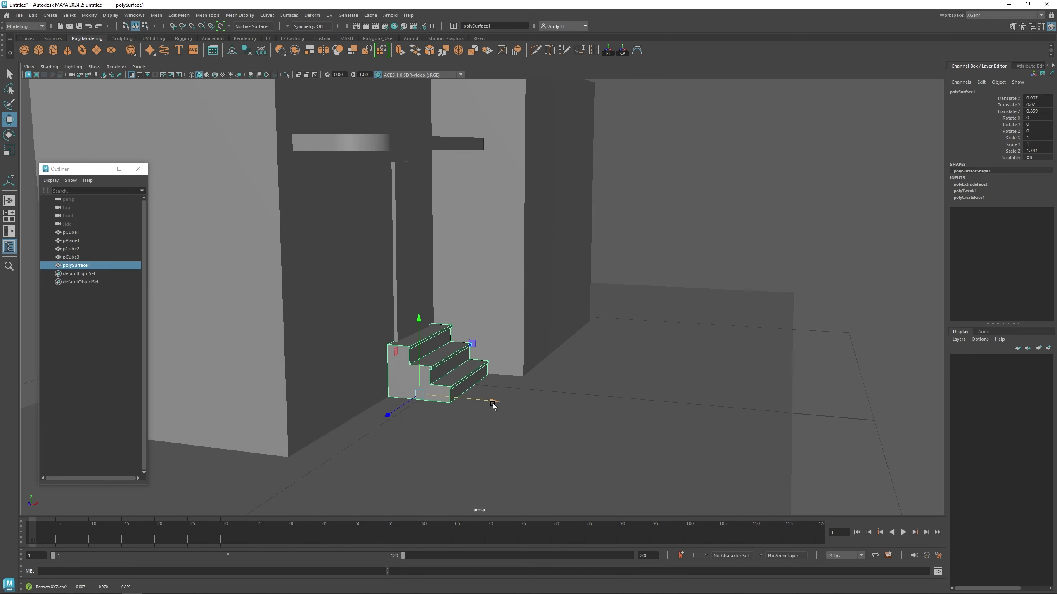
Step: Raise the thin upright panel above the lower block to Translate Y 4.771 and set its Y rotation to -90
{"action": "key", "text": "ctrl+a"}
{"action": "left_click_drag", "start_coordinate": [528, 459], "coordinate": [527, 459]}
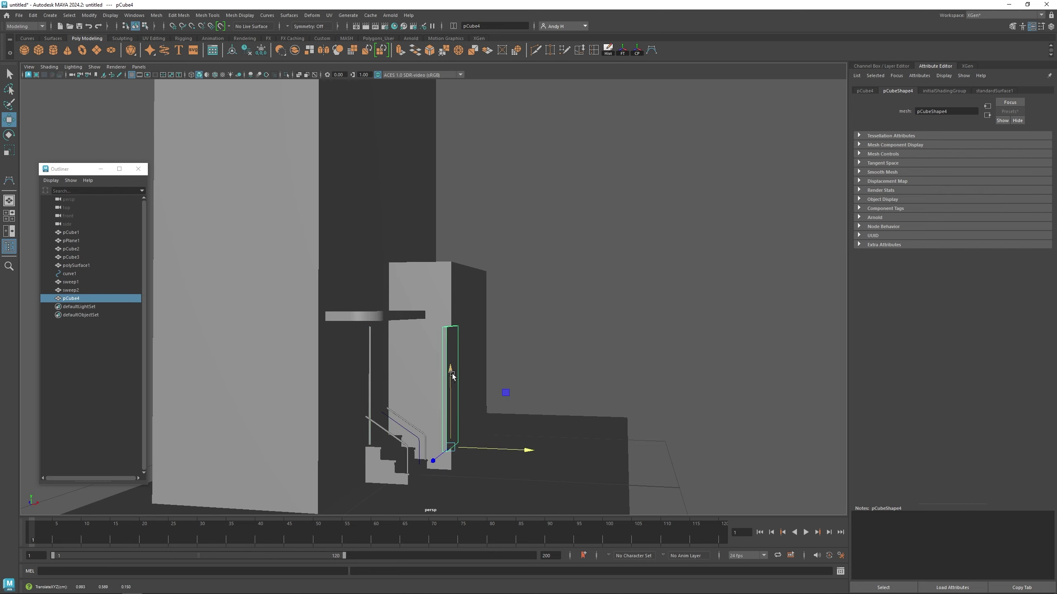
{"action": "left_click_drag", "start_coordinate": [452, 376], "coordinate": [451, 175]}
{"action": "key", "text": "e"}
{"action": "mouse_move", "coordinate": [459, 240]}
{"action": "left_mouse_down"}
{"action": "mouse_move", "coordinate": [406, 238]}
{"action": "mouse_move", "coordinate": [500, 239]}
{"action": "mouse_move", "coordinate": [459, 239]}
{"action": "left_mouse_up"}
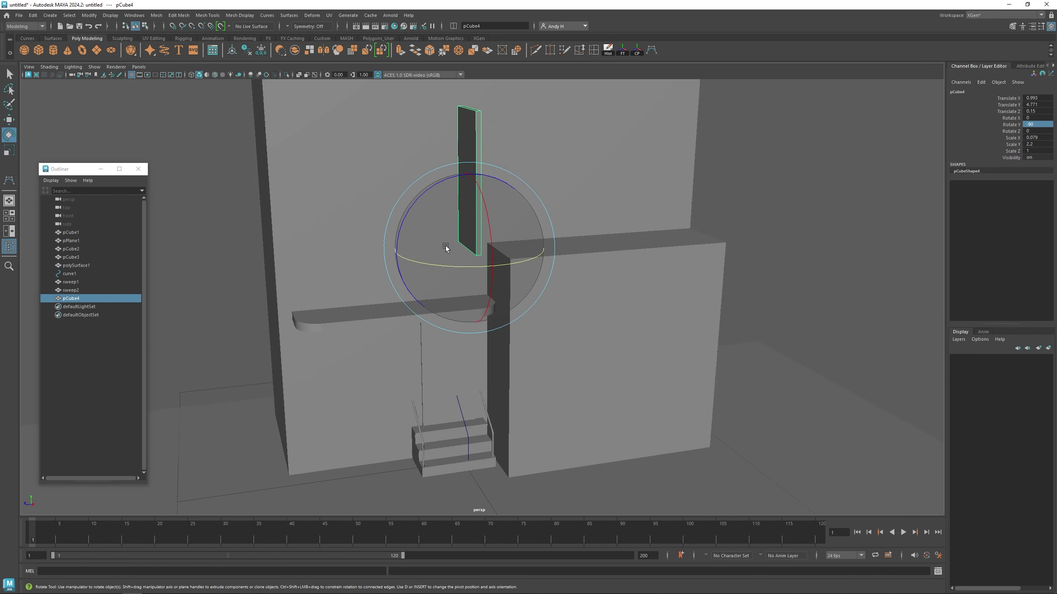
Step: Scale the raised panel to about 0.106 in X and 3.287 in Y
{"action": "key", "text": "r"}
{"action": "left_click_drag", "start_coordinate": [394, 251], "coordinate": [369, 253]}
{"action": "left_click_drag", "start_coordinate": [465, 243], "coordinate": [593, 227], "text": "alt"}
{"action": "left_click_drag", "start_coordinate": [506, 175], "coordinate": [511, 139]}
{"action": "middle_click_drag", "start_coordinate": [636, 165], "coordinate": [637, 234], "text": "alt"}
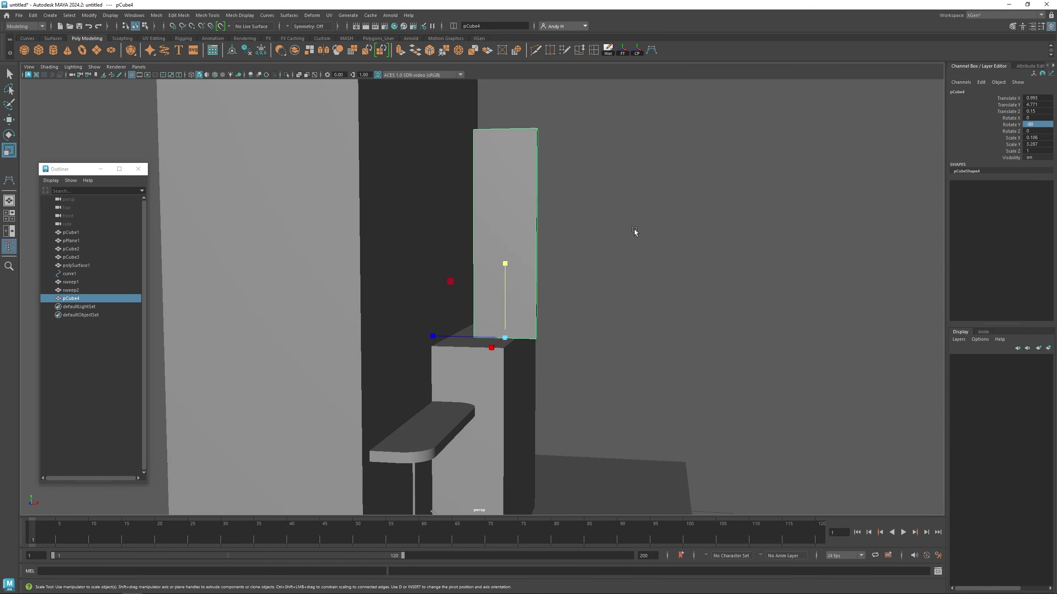
Step: Move the raised panel against the building wall to about Translate X 0.176 and Translate Z -1.331
{"action": "key", "text": "w"}
{"action": "left_click_drag", "start_coordinate": [583, 341], "coordinate": [480, 294]}
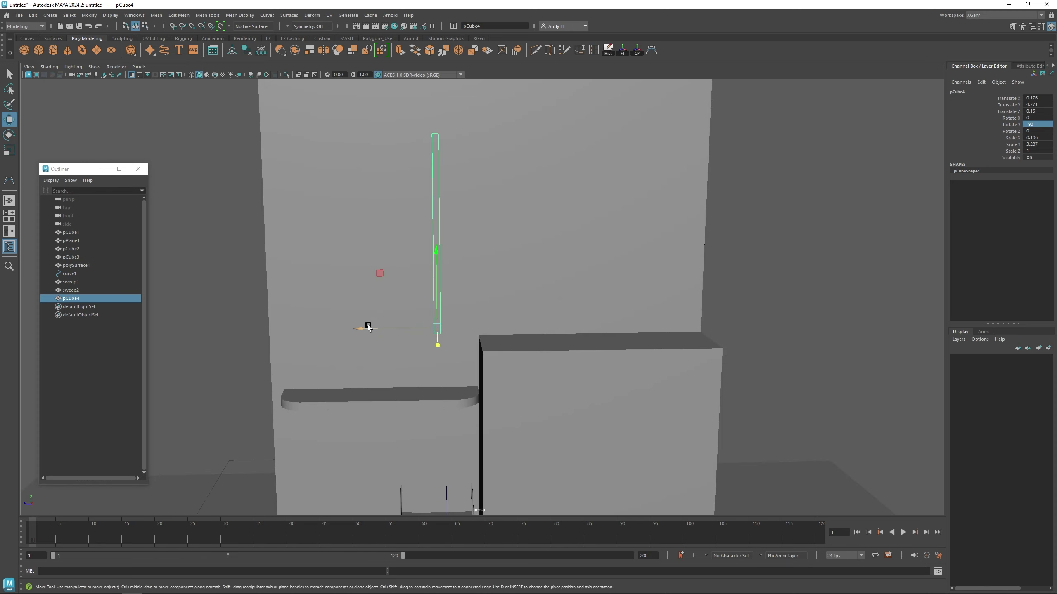
{"action": "left_click_drag", "start_coordinate": [358, 329], "coordinate": [523, 268]}
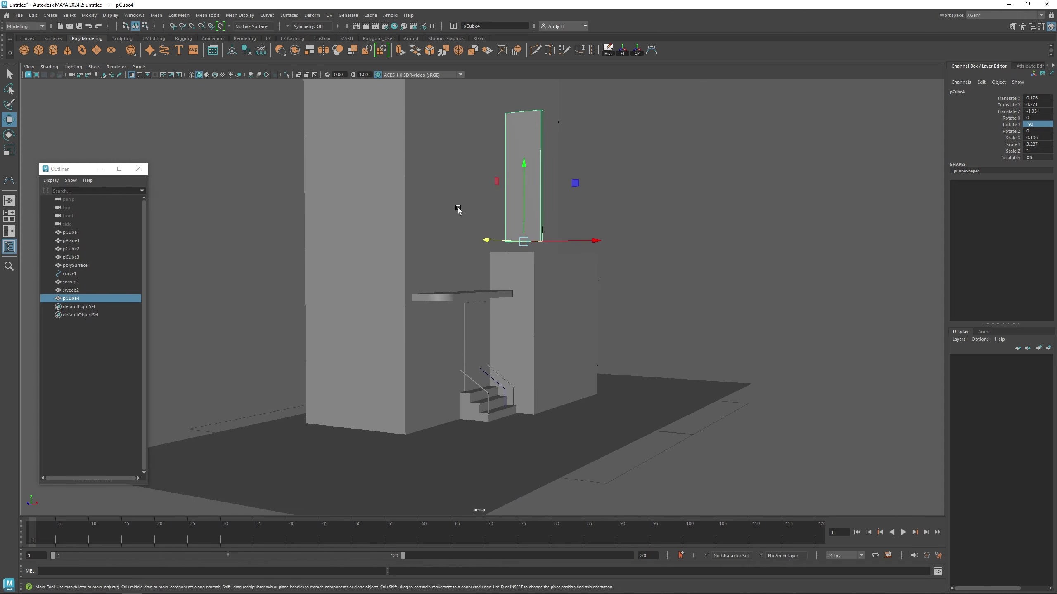
{"action": "left_click", "coordinate": [431, 223]}
{"action": "left_click", "coordinate": [709, 259]}
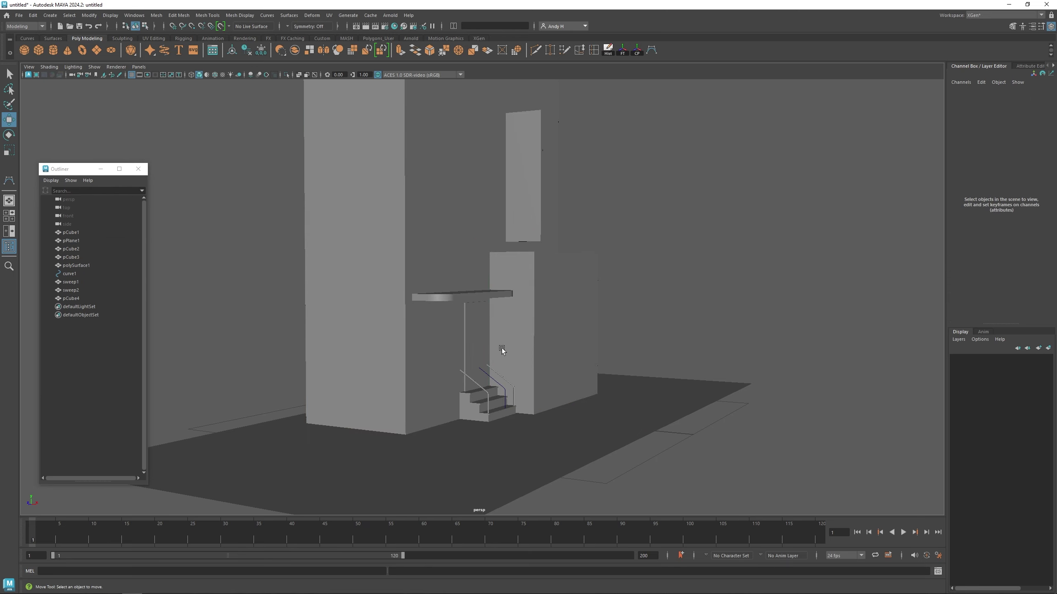
Step: Shift the ground plane along X so it extends farther out past the buildings on the alley side
{"action": "left_click", "coordinate": [477, 370]}
{"action": "mouse_move", "coordinate": [576, 280]}
{"action": "left_mouse_down", "text": "alt"}
{"action": "mouse_move", "coordinate": [606, 271]}
{"action": "mouse_move", "coordinate": [578, 246]}
{"action": "mouse_move", "coordinate": [580, 274]}
{"action": "mouse_move", "coordinate": [602, 279]}
{"action": "mouse_move", "coordinate": [570, 265]}
{"action": "left_mouse_up", "text": "alt"}
{"action": "left_click", "coordinate": [537, 349]}
{"action": "left_click_drag", "start_coordinate": [517, 349], "coordinate": [632, 349]}
{"action": "left_click", "coordinate": [570, 280]}
{"action": "left_click_drag", "start_coordinate": [570, 280], "coordinate": [561, 314], "text": "alt"}
{"action": "left_click", "coordinate": [594, 357]}
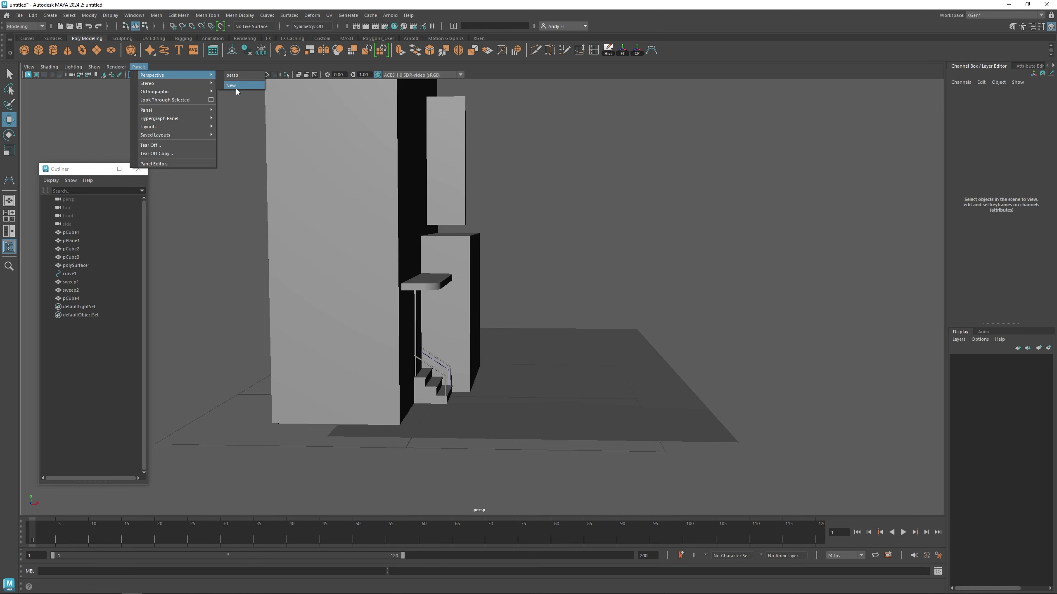
Step: Create a new perspective camera and rename it render_cam
{"action": "left_click", "coordinate": [235, 86]}
{"action": "double_click", "coordinate": [68, 308]}
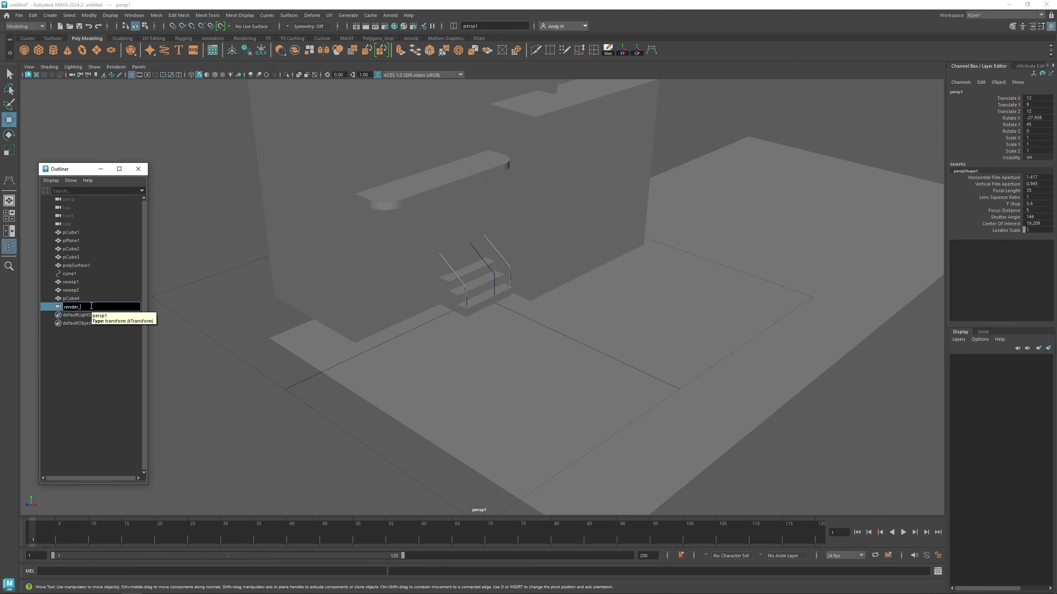
{"action": "key", "text": "Return"}
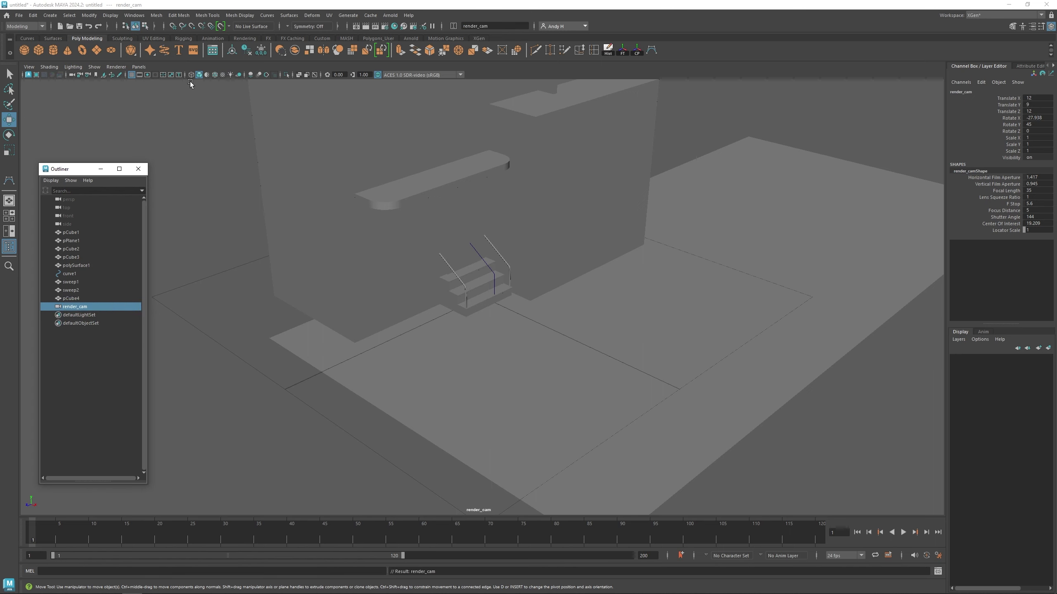
Step: Set the render image size to 1080 x 1920 pixels
{"action": "left_click", "coordinate": [392, 27]}
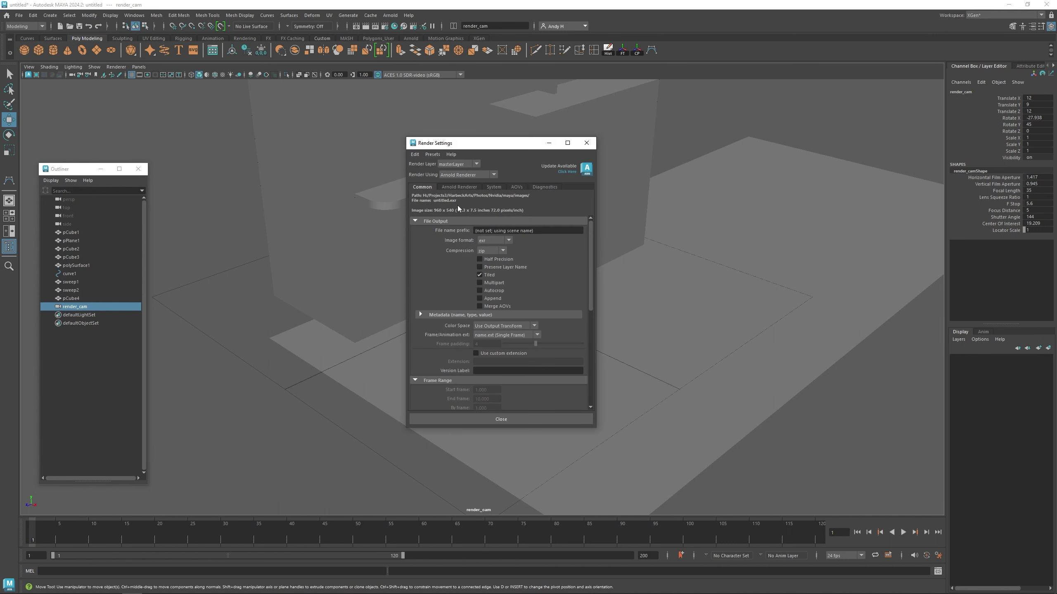
{"action": "scroll", "coordinate": [461, 259], "scroll_direction": "down", "scroll_amount": 5}
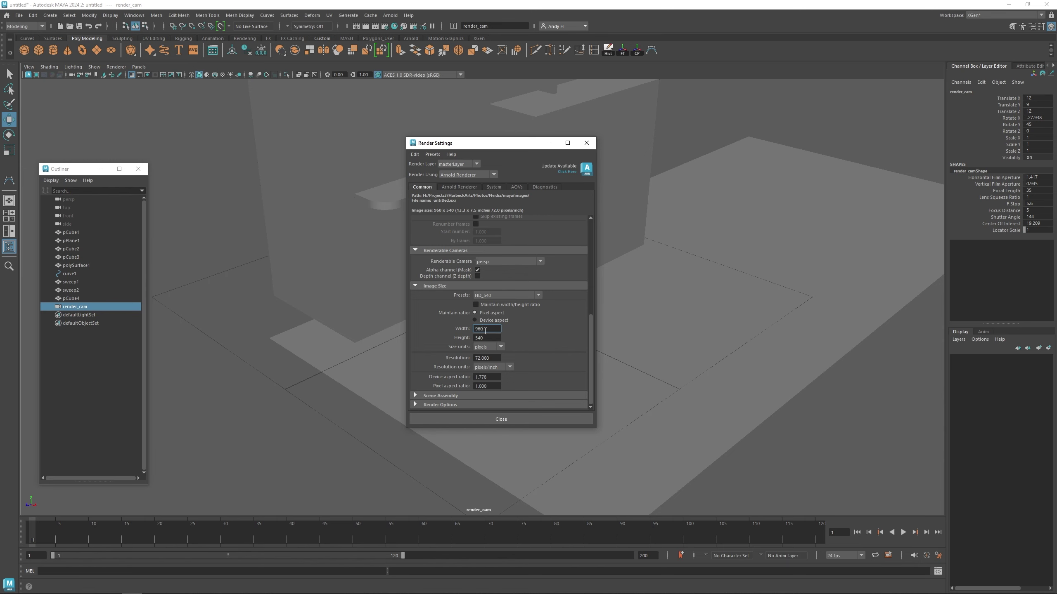
{"action": "type", "text": "1080"}
{"action": "key", "text": "Tab"}
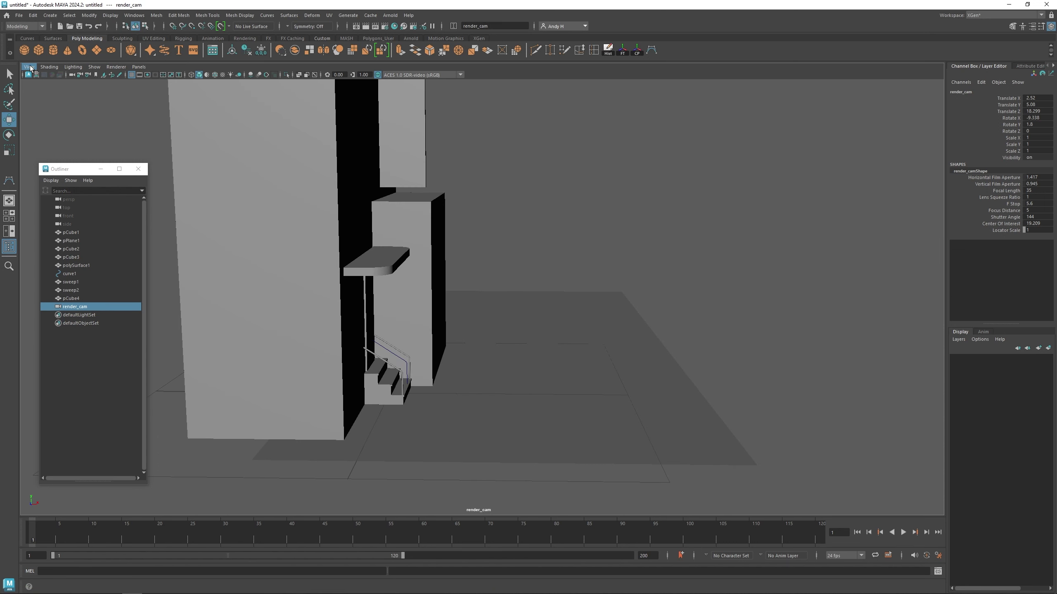
Step: Show the resolution gate for render_cam and set the camera's overscan to 3.5
{"action": "left_click", "coordinate": [28, 67]}
{"action": "mouse_move", "coordinate": [58, 224]}
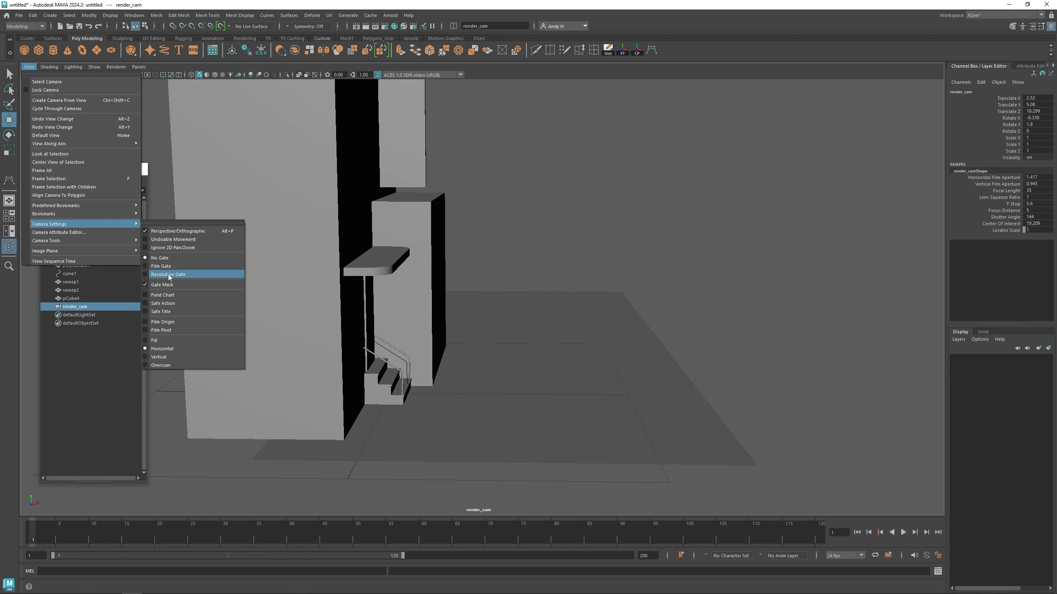
{"action": "left_click", "coordinate": [169, 275]}
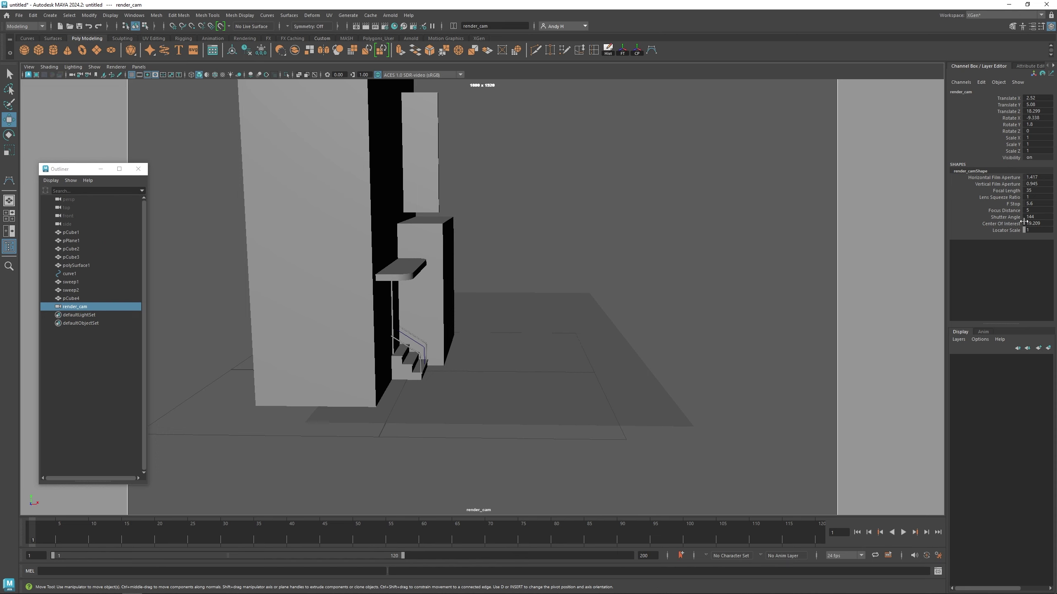
{"action": "key", "text": "ctrl+a"}
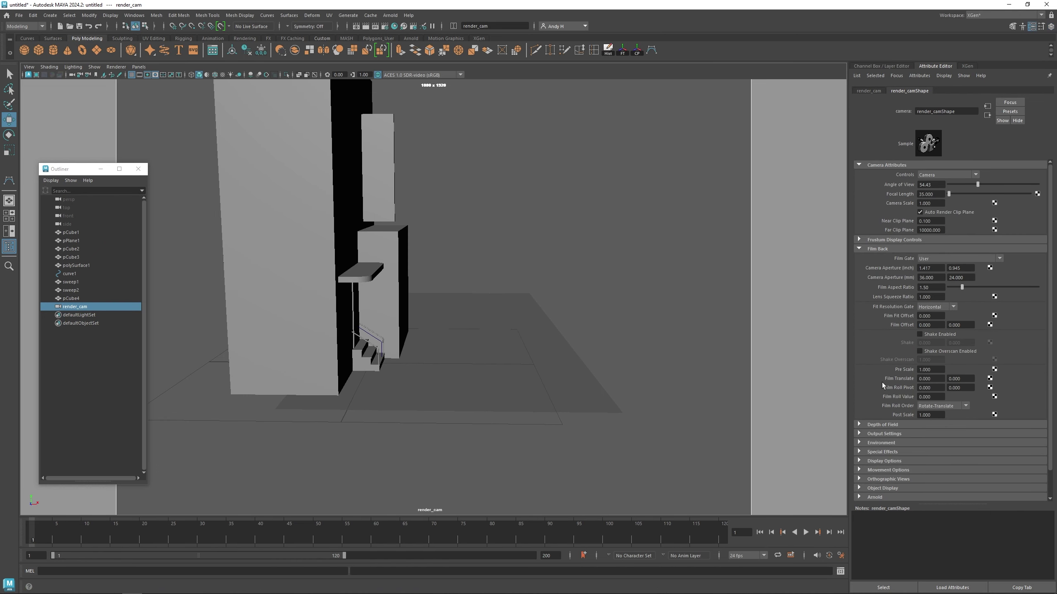
{"action": "scroll", "coordinate": [886, 400], "scroll_direction": "down", "scroll_amount": 5}
{"action": "left_click_drag", "start_coordinate": [937, 396], "coordinate": [895, 399]}
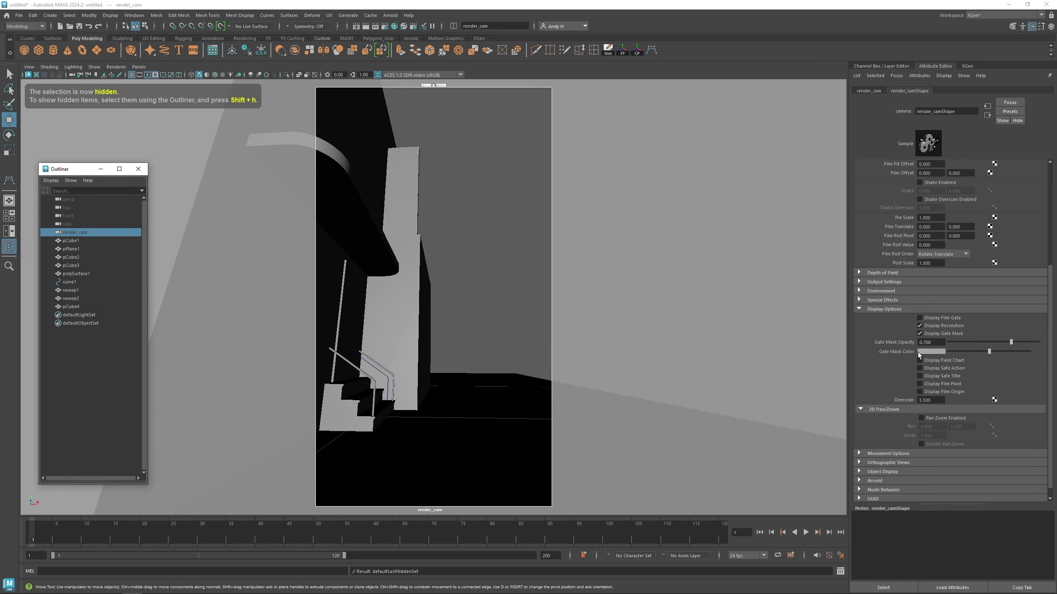
Step: Set render_cam's focal length to 28
{"action": "scroll", "coordinate": [897, 218], "scroll_direction": "up", "scroll_amount": 5}
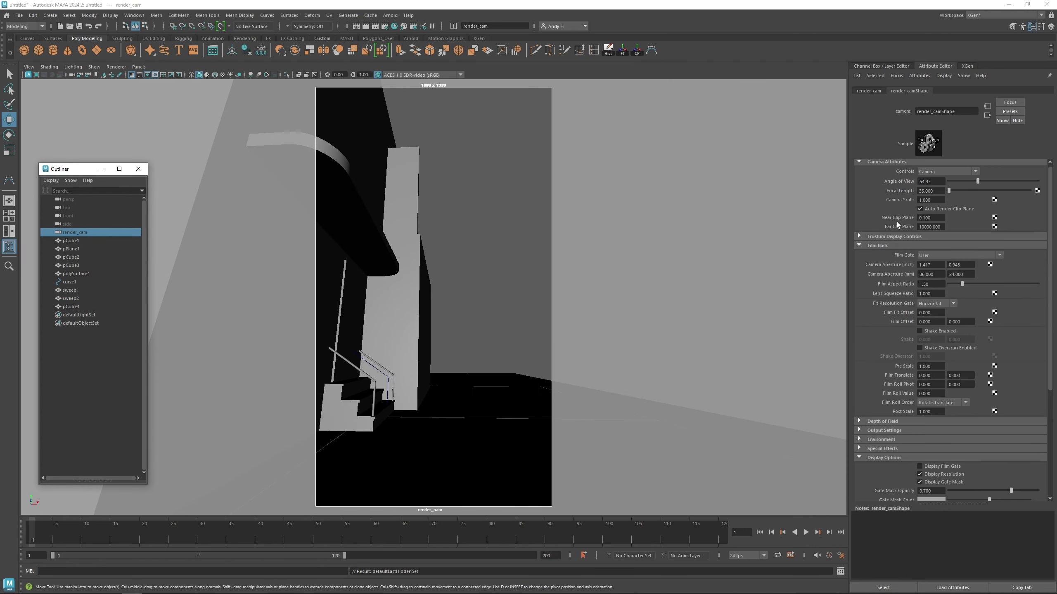
{"action": "left_click_drag", "start_coordinate": [933, 191], "coordinate": [912, 191]}
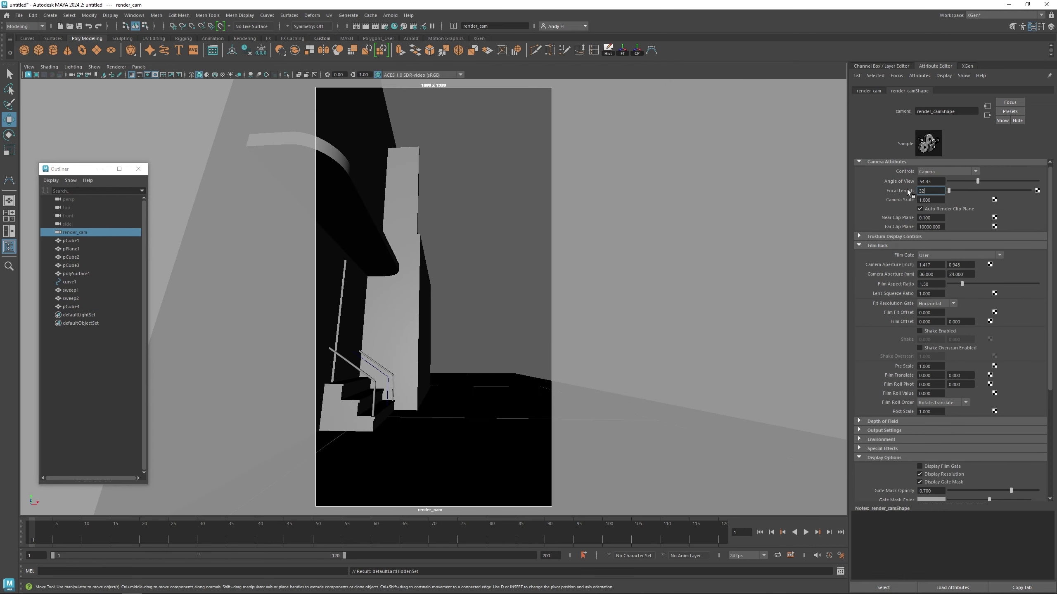
{"action": "key", "text": "Return"}
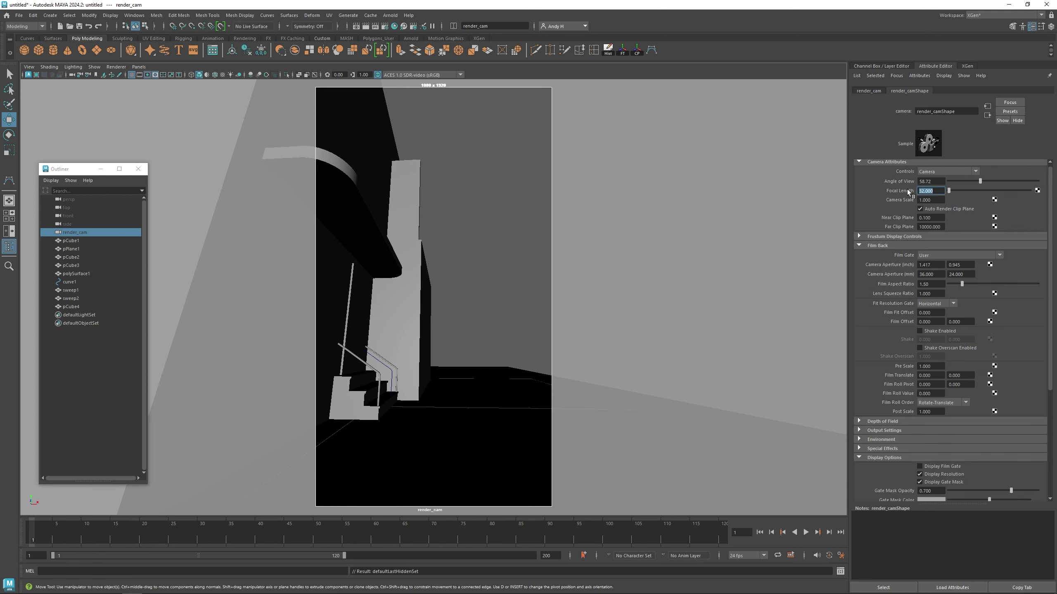
{"action": "key", "text": "Return"}
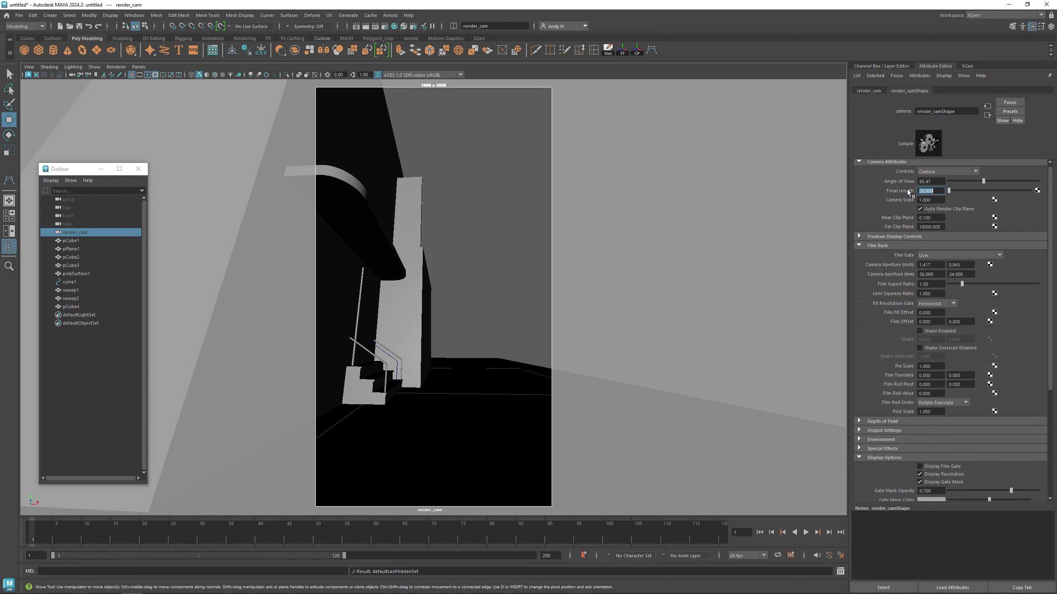
Step: Frame the alley through render_cam and shift the door, canopy, stairs and upper panel together along X
{"action": "left_click", "coordinate": [414, 182]}
{"action": "left_click_drag", "start_coordinate": [451, 164], "coordinate": [475, 167], "text": "alt"}
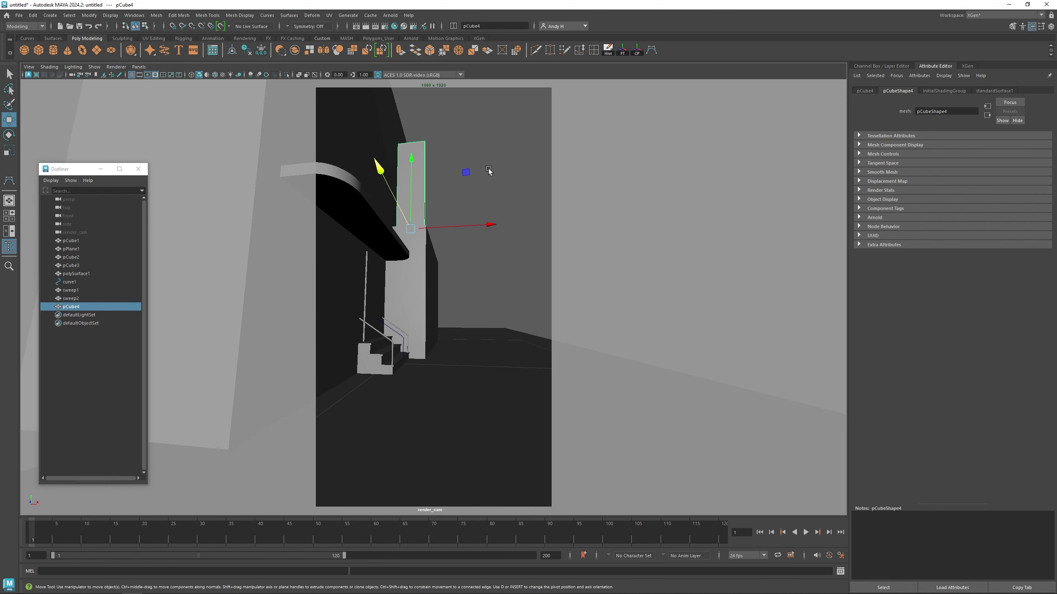
{"action": "left_click_drag", "start_coordinate": [489, 169], "coordinate": [456, 176], "text": "alt"}
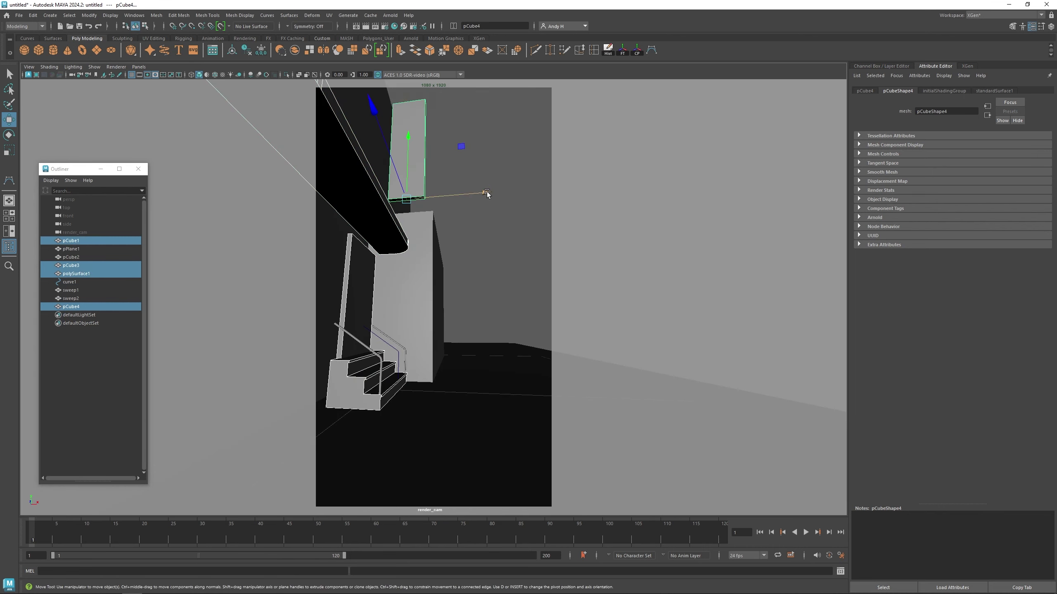
{"action": "left_click_drag", "start_coordinate": [485, 193], "coordinate": [417, 203]}
Step: Select the canopy above the stairs and switch it to vertex editing
{"action": "left_click", "coordinate": [373, 229]}
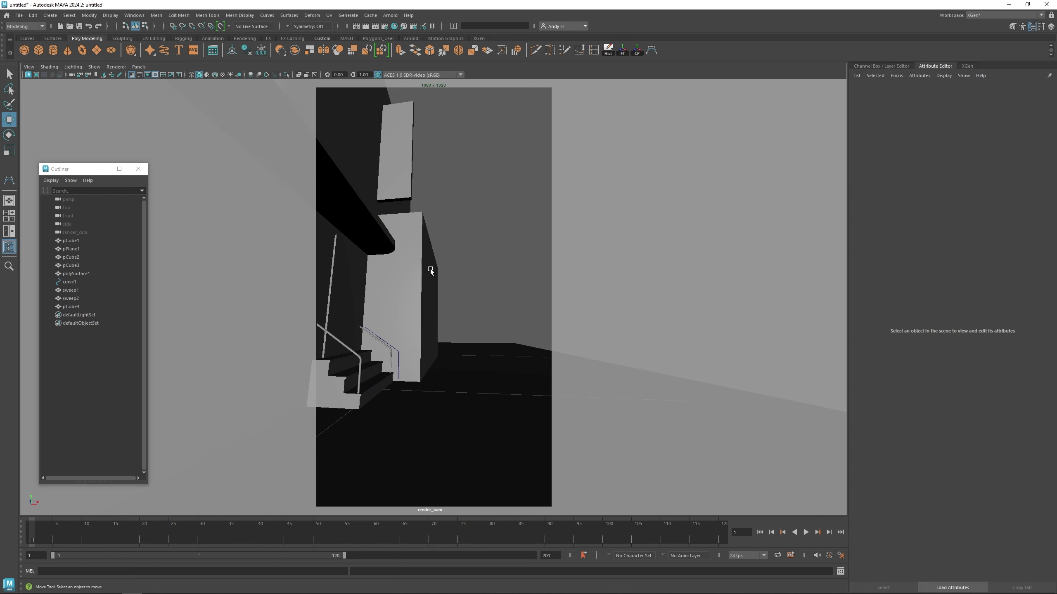
{"action": "left_click", "coordinate": [360, 212]}
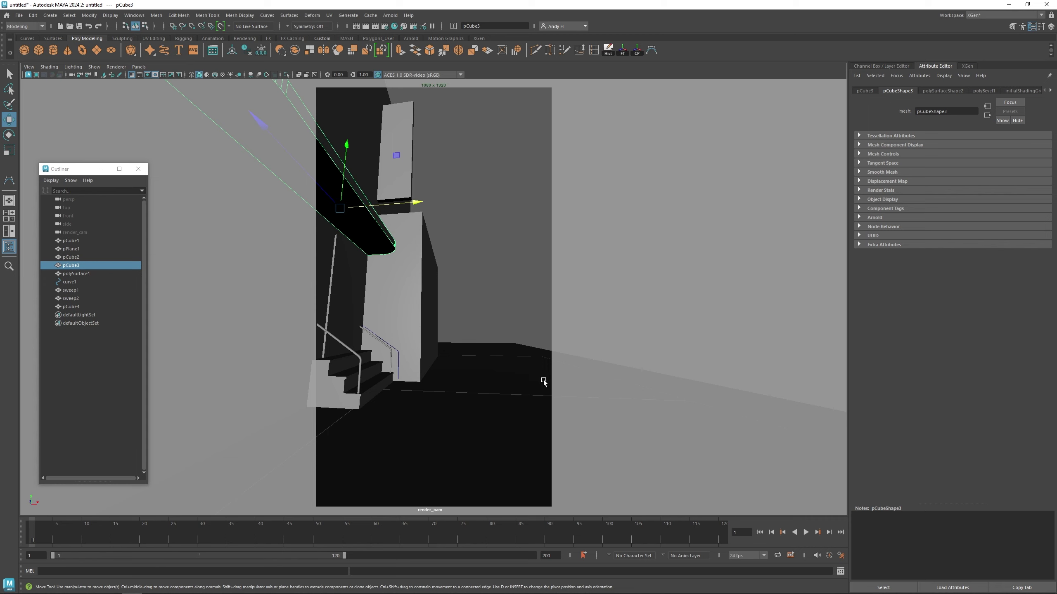
{"action": "key", "text": "F9"}
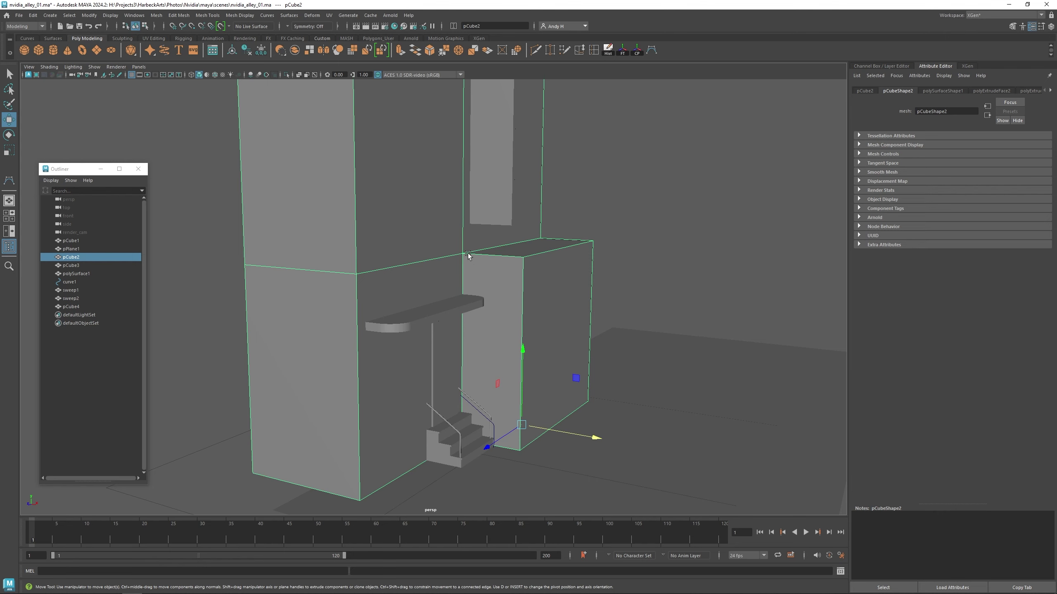
Step: Examine the lower block's upper corner up close, checking its adjoining side faces in face selection mode
{"action": "right_click_drag", "start_coordinate": [466, 258], "coordinate": [644, 198], "text": "alt"}
{"action": "middle_click_drag", "start_coordinate": [644, 198], "coordinate": [429, 232], "text": "alt"}
{"action": "right_click_drag", "start_coordinate": [429, 231], "coordinate": [691, 238], "text": "alt"}
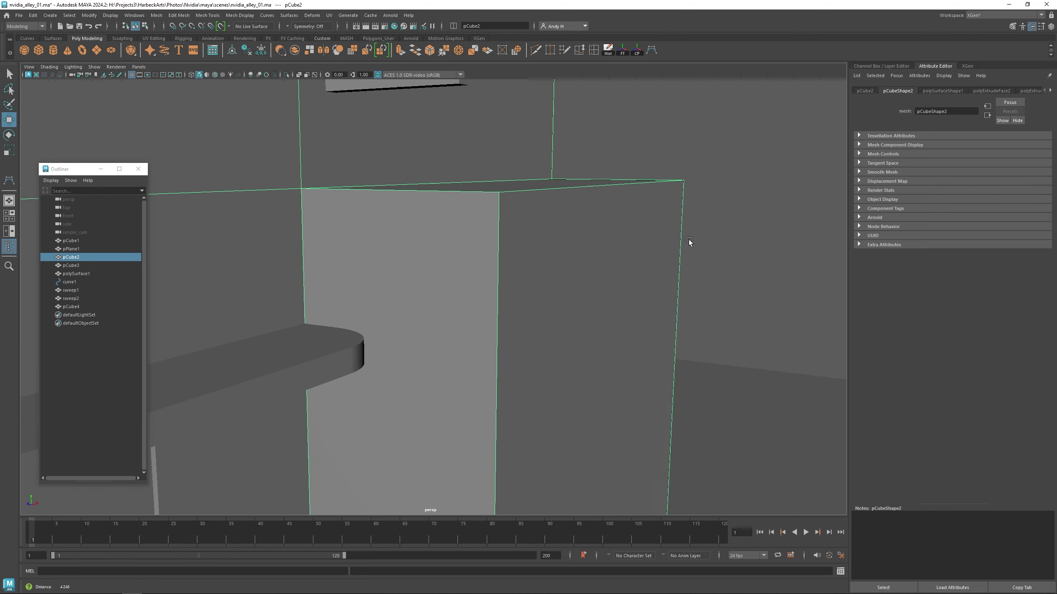
{"action": "left_click_drag", "start_coordinate": [692, 238], "coordinate": [618, 230], "text": "alt"}
{"action": "left_click", "coordinate": [640, 169]}
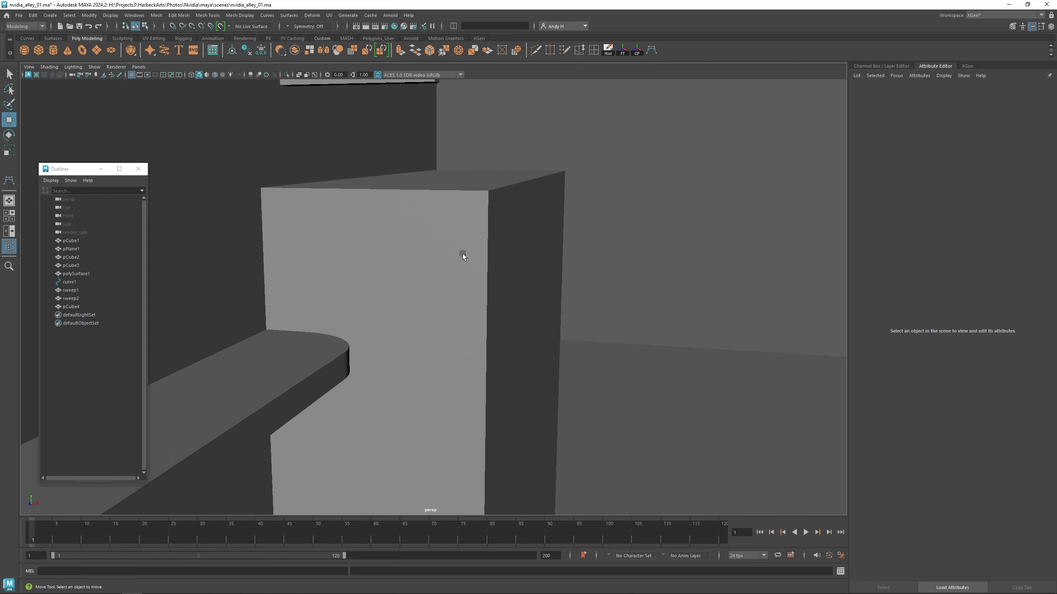
{"action": "mouse_move", "coordinate": [494, 249]}
{"action": "left_mouse_down", "text": "alt"}
{"action": "mouse_move", "coordinate": [465, 249]}
{"action": "mouse_move", "coordinate": [486, 260]}
{"action": "left_mouse_up", "text": "alt"}
{"action": "right_click_drag", "start_coordinate": [466, 215], "coordinate": [464, 237]}
{"action": "left_click", "coordinate": [469, 223]}
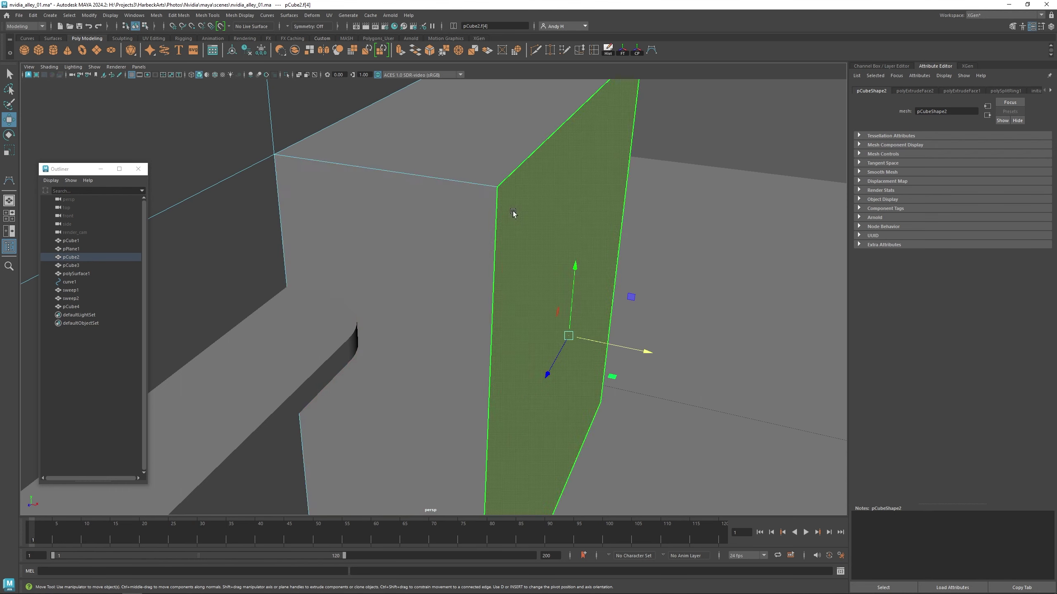
{"action": "left_click", "coordinate": [492, 215]}
{"action": "left_click", "coordinate": [512, 215]}
{"action": "left_click", "coordinate": [690, 117]}
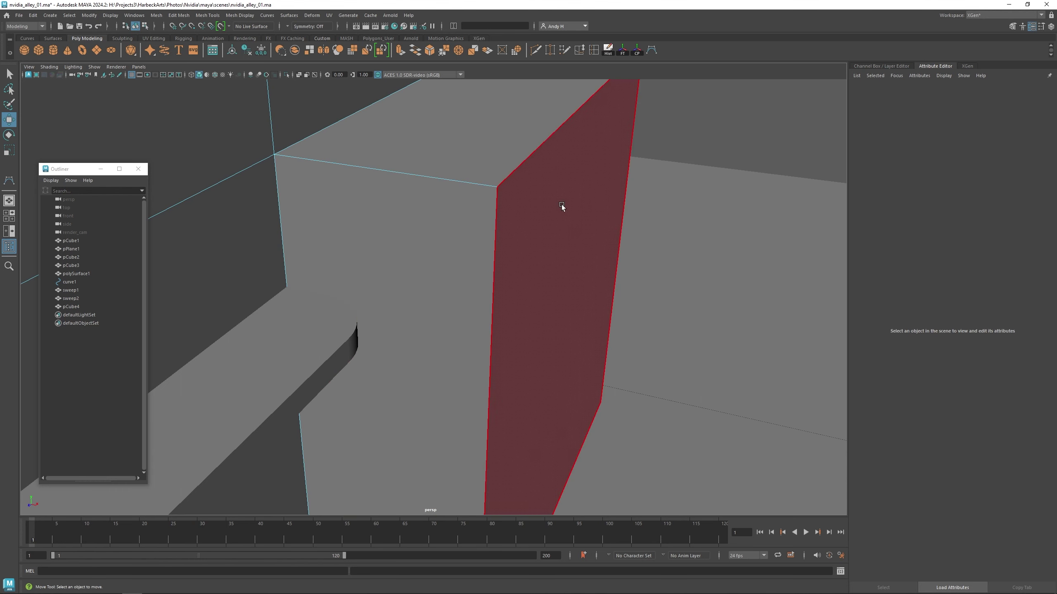
Step: Bevel the building's outer vertical edges and the lower block's top edges with 3 segments
{"action": "left_click_drag", "start_coordinate": [565, 207], "coordinate": [524, 201], "text": "alt"}
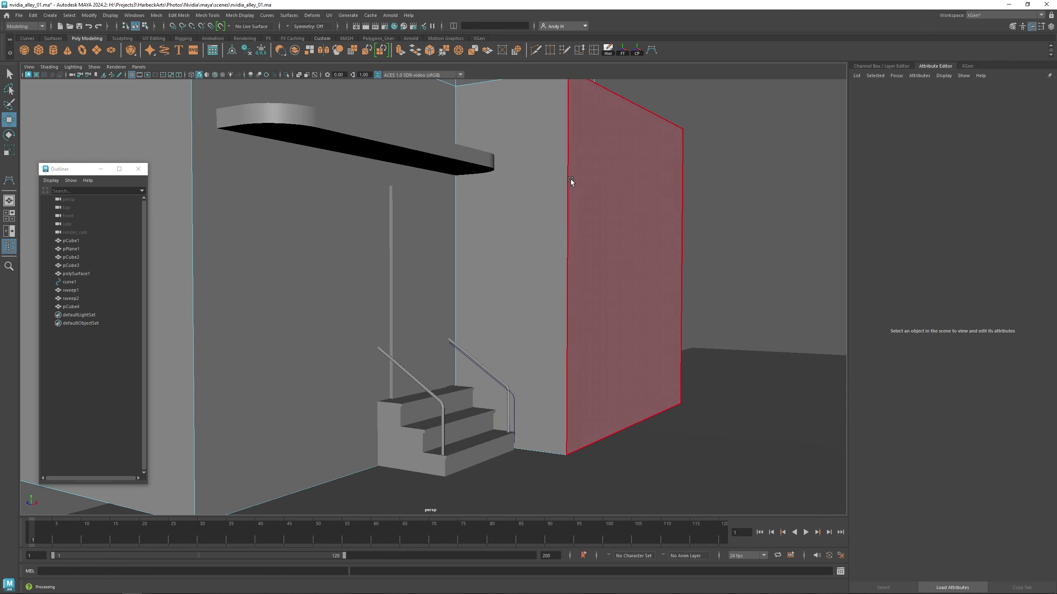
{"action": "middle_click_drag", "start_coordinate": [616, 180], "coordinate": [591, 263], "text": "alt"}
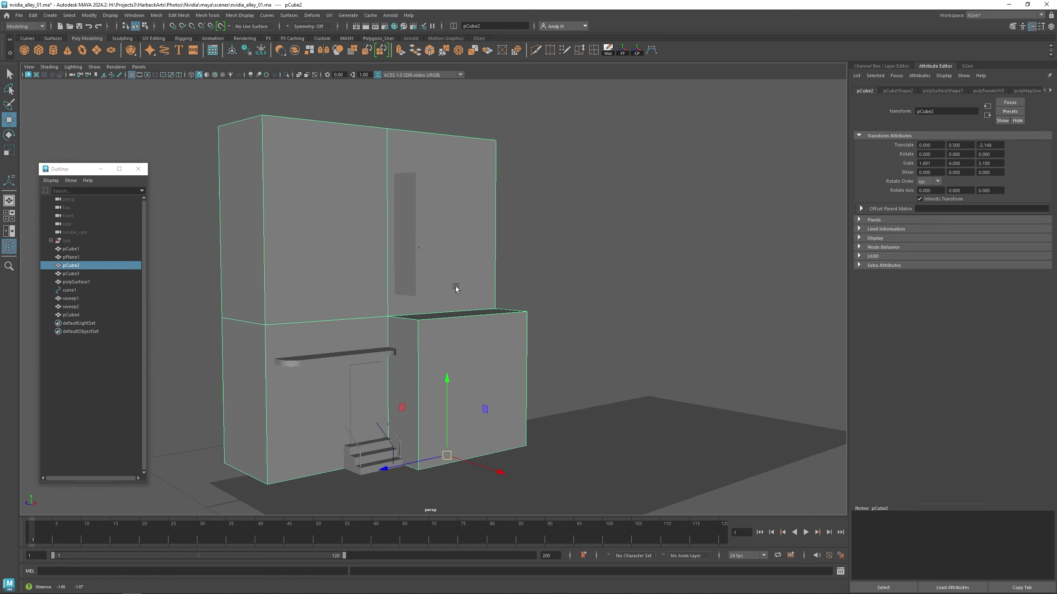
{"action": "middle_click_drag", "start_coordinate": [455, 288], "coordinate": [520, 231], "text": "alt"}
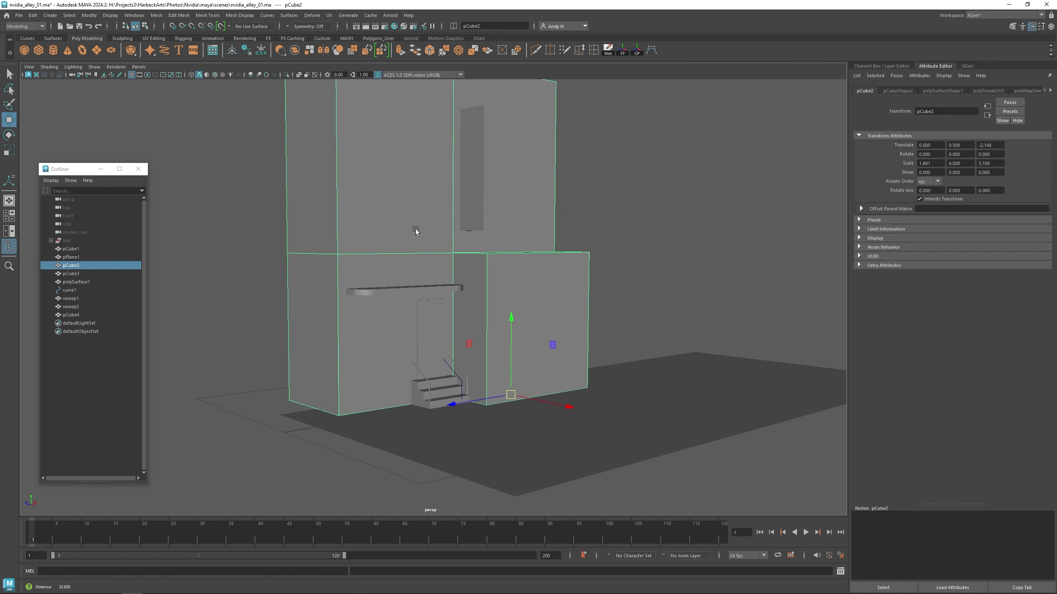
{"action": "right_click_drag", "start_coordinate": [434, 232], "coordinate": [585, 252], "text": "alt"}
{"action": "scroll", "coordinate": [535, 257], "scroll_direction": "down", "scroll_amount": 6}
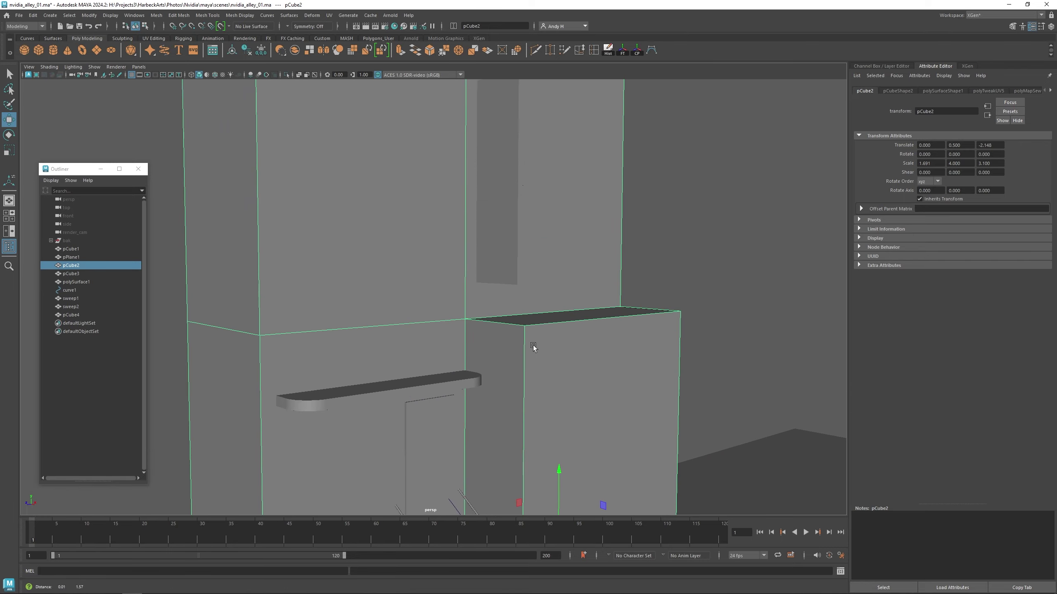
{"action": "scroll", "coordinate": [506, 288], "scroll_direction": "up", "scroll_amount": 6}
{"action": "scroll", "coordinate": [506, 287], "scroll_direction": "down", "scroll_amount": 5}
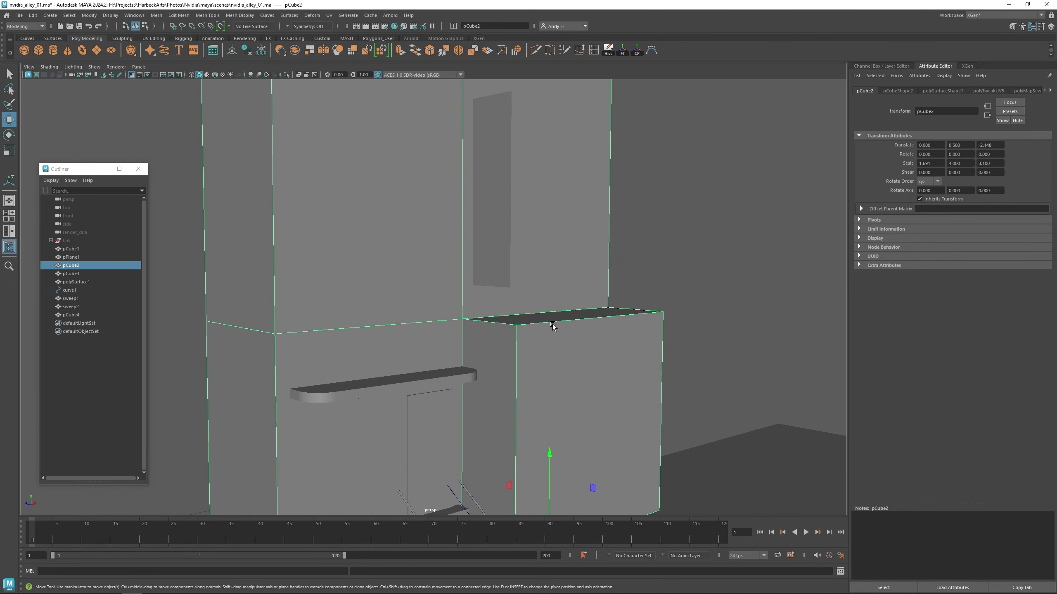
{"action": "scroll", "coordinate": [543, 253], "scroll_direction": "up", "scroll_amount": 5}
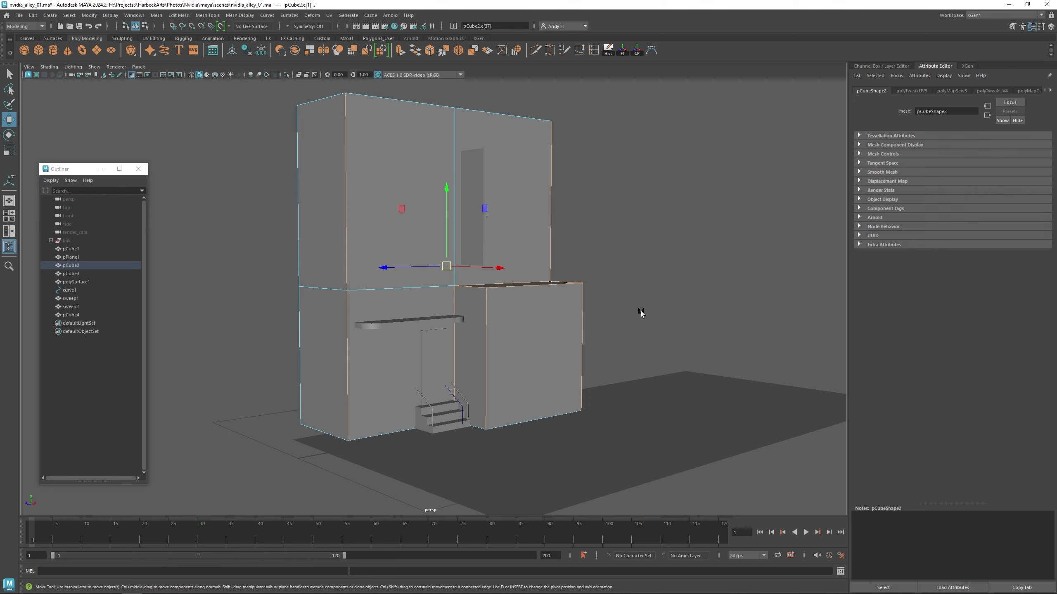
{"action": "scroll", "coordinate": [524, 266], "scroll_direction": "up", "scroll_amount": 6}
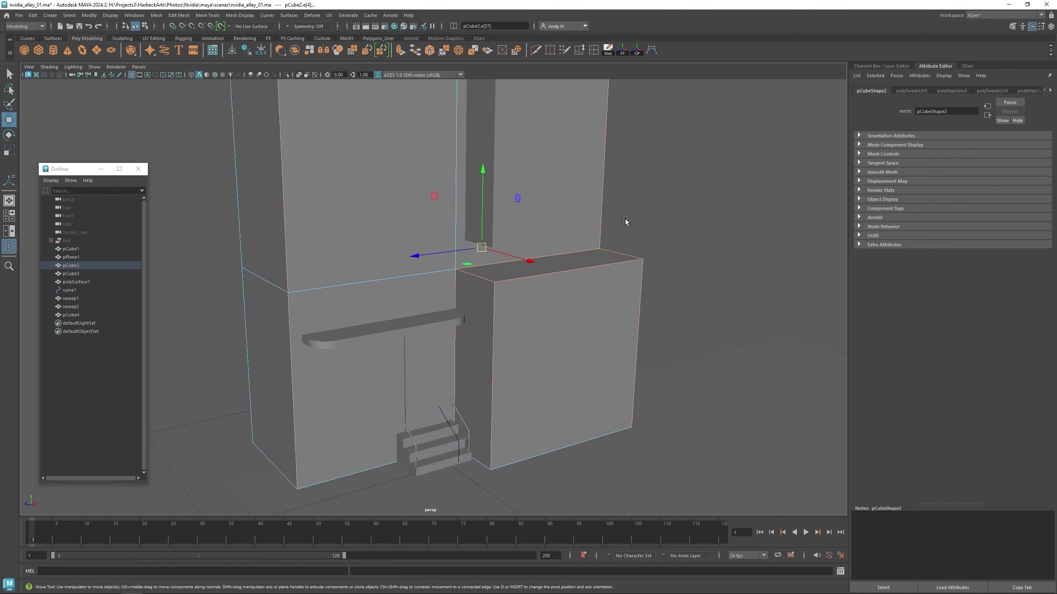
{"action": "key", "text": "ctrl+b"}
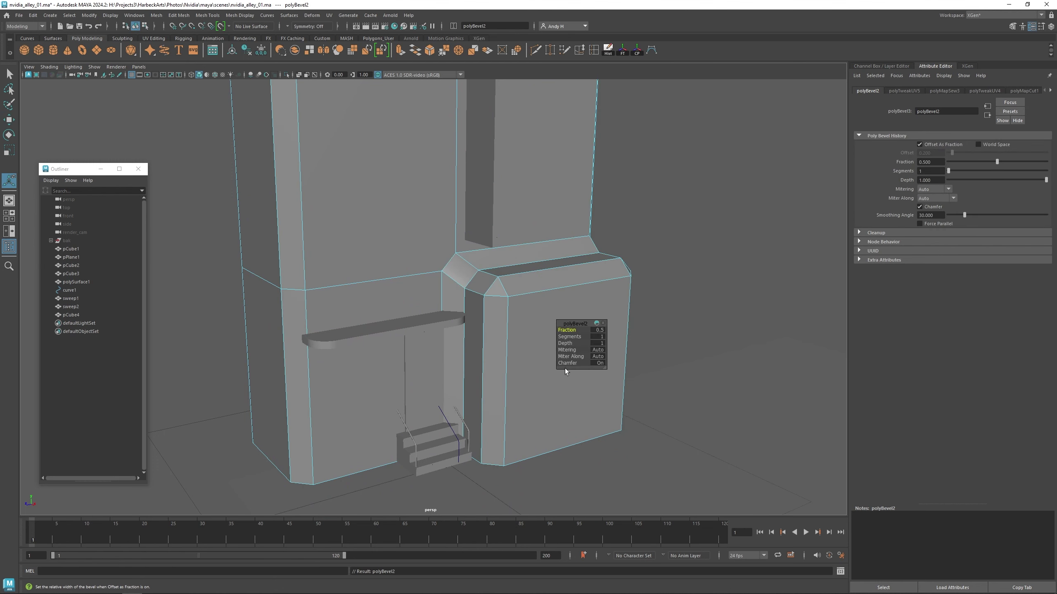
{"action": "left_click", "coordinate": [598, 337]}
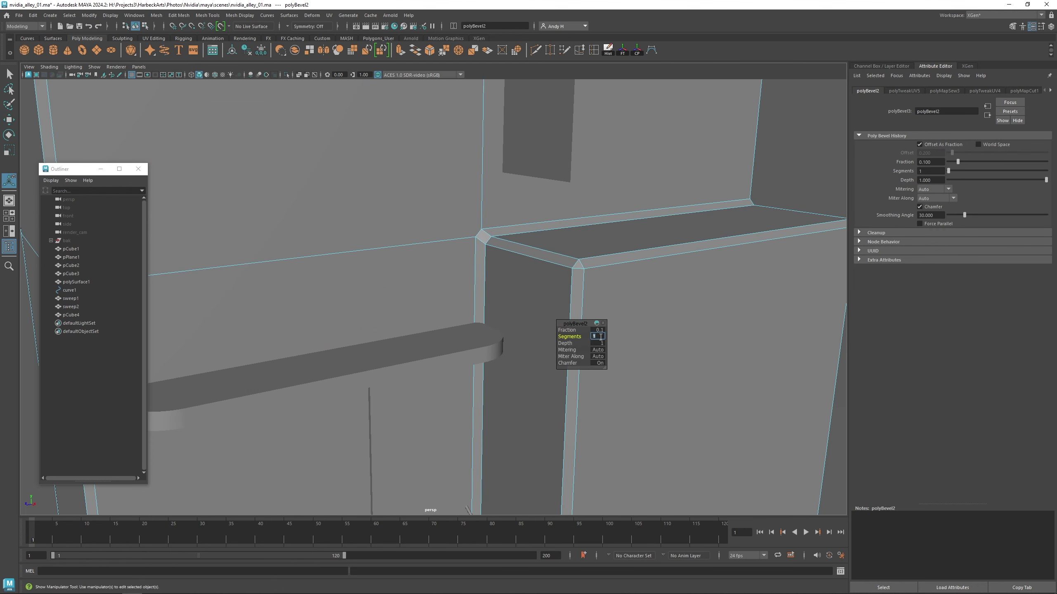
{"action": "type", "text": "3"}
{"action": "key", "text": "Return"}
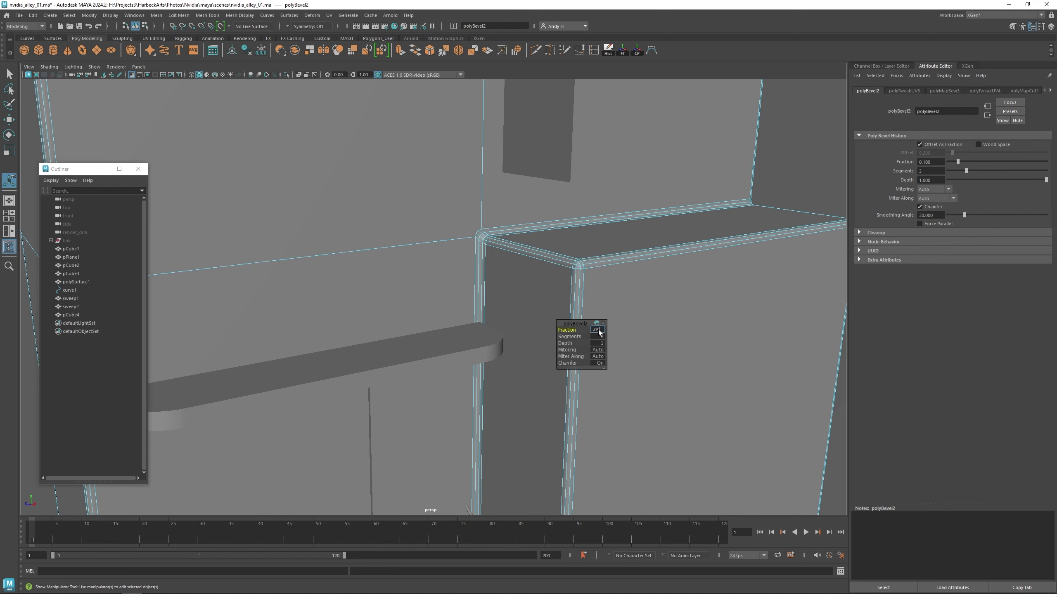
Step: Set the building bevel's fraction to 0.05 and return to object selection with nothing selected
{"action": "left_click", "coordinate": [598, 329]}
{"action": "type", "text": ".05"}
{"action": "key", "text": "Return"}
{"action": "right_click_drag", "start_coordinate": [673, 274], "coordinate": [516, 266], "text": "alt"}
{"action": "left_click_drag", "start_coordinate": [517, 265], "coordinate": [618, 272], "text": "alt"}
{"action": "middle_click_drag", "start_coordinate": [619, 272], "coordinate": [463, 239], "text": "alt"}
{"action": "right_click_drag", "start_coordinate": [462, 239], "coordinate": [472, 237], "text": "alt"}
{"action": "left_click_drag", "start_coordinate": [472, 237], "coordinate": [637, 250], "text": "alt"}
{"action": "left_click", "coordinate": [683, 245]}
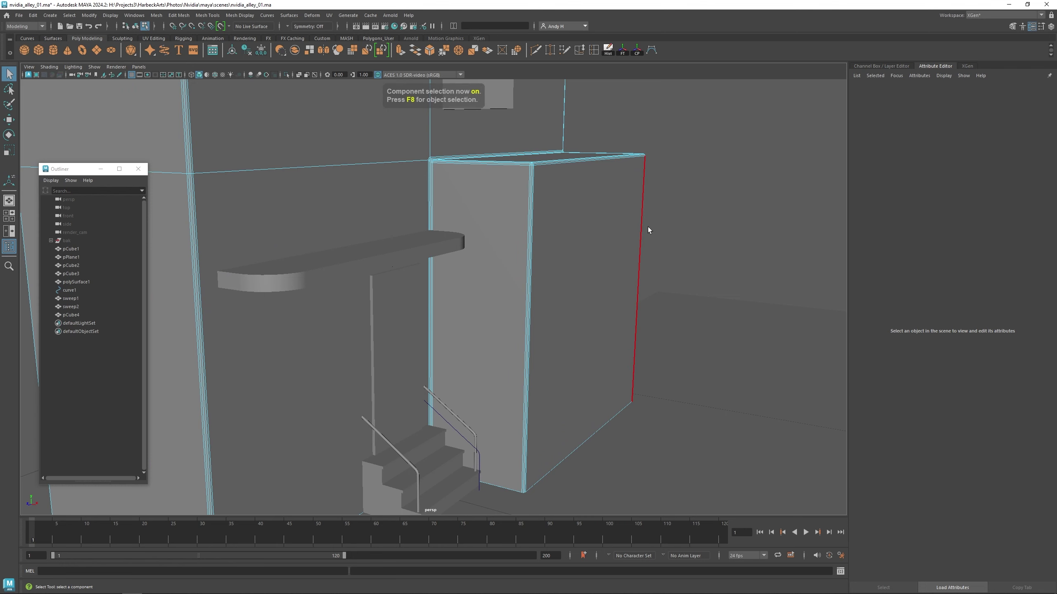
{"action": "key", "text": "F8"}
{"action": "left_click", "coordinate": [686, 222]}
Step: Check the bevelled building and lower block through render_cam's portrait frame
{"action": "left_click_drag", "start_coordinate": [627, 267], "coordinate": [639, 249], "text": "alt"}
{"action": "middle_click_drag", "start_coordinate": [640, 248], "coordinate": [575, 251], "text": "alt"}
{"action": "key", "text": "space"}
{"action": "key", "text": "space"}
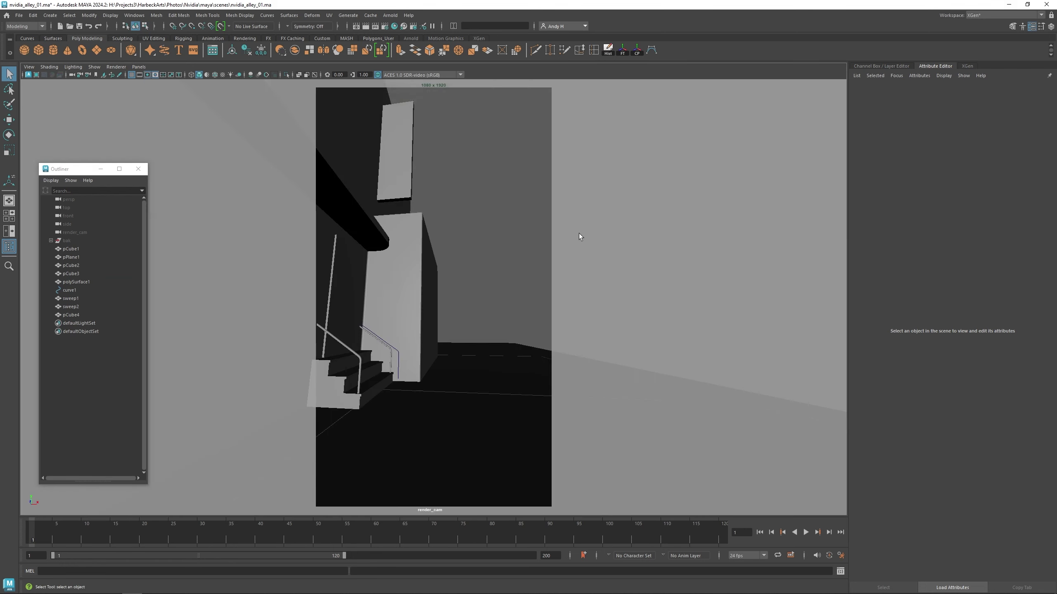
{"action": "left_click", "coordinate": [392, 289]}
{"action": "left_click", "coordinate": [439, 287]}
{"action": "left_click", "coordinate": [395, 296]}
{"action": "left_click", "coordinate": [487, 228]}
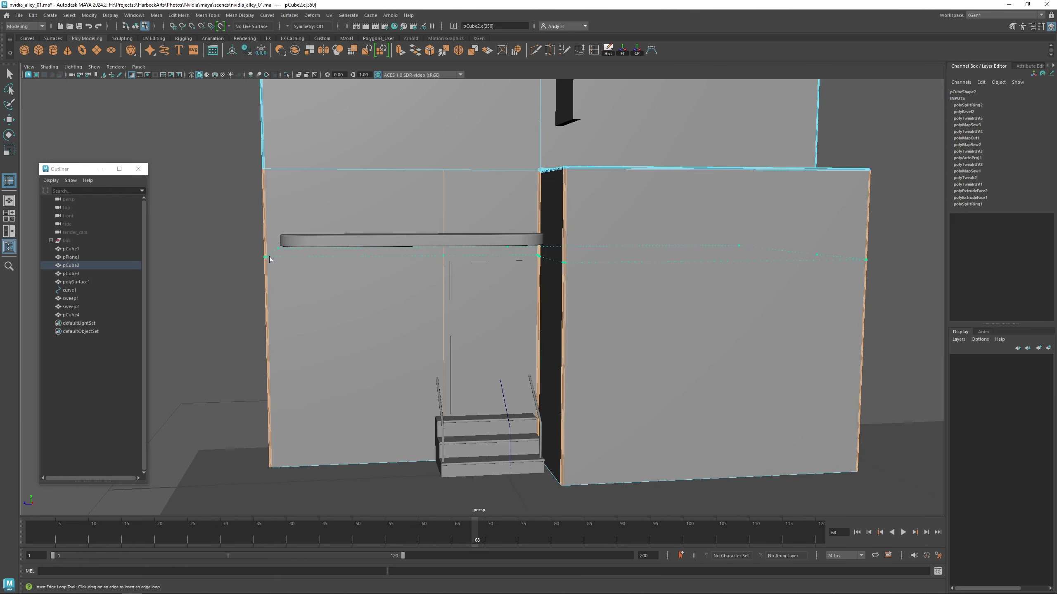
Step: Insert a horizontal edge loop around the lower building, just beneath the canopy and above the door
{"action": "left_click", "coordinate": [270, 259]}
{"action": "left_click_drag", "start_coordinate": [269, 259], "coordinate": [397, 221], "text": "alt"}
{"action": "right_click_drag", "start_coordinate": [397, 222], "coordinate": [446, 259], "text": "alt"}
{"action": "middle_click_drag", "start_coordinate": [445, 258], "coordinate": [440, 189], "text": "alt"}
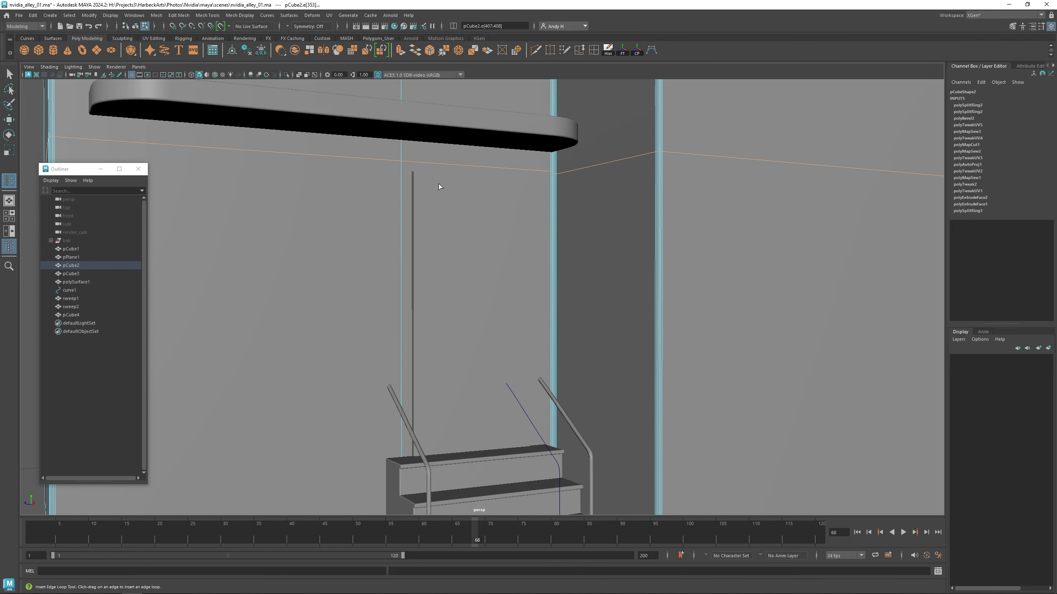
{"action": "left_click_drag", "start_coordinate": [440, 189], "coordinate": [429, 246], "text": "alt"}
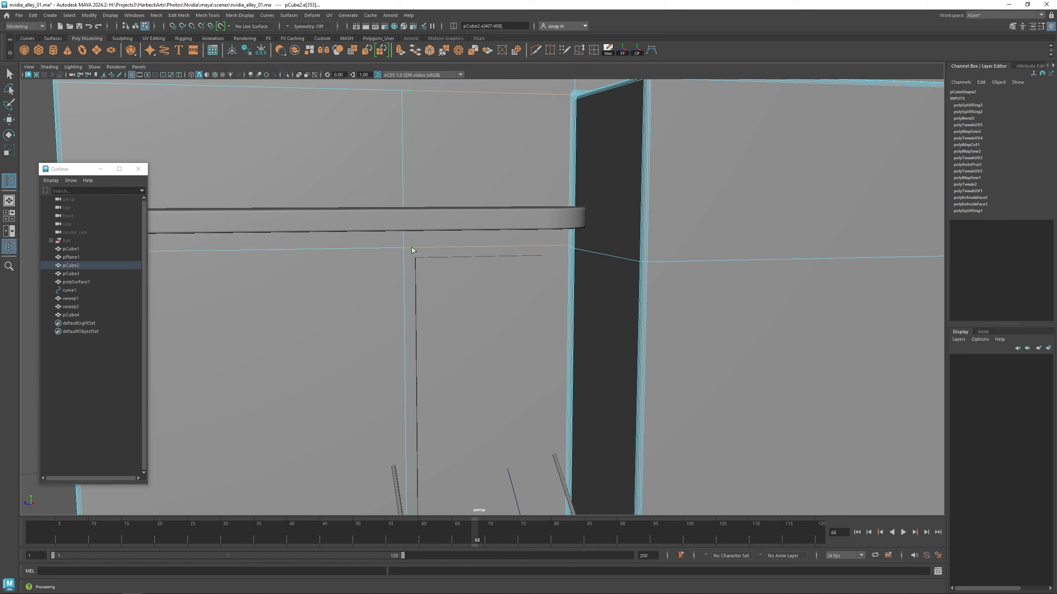
Step: Insert a vertical edge loop along the door's side and a horizontal one level with the door's upper edge
{"action": "left_click", "coordinate": [414, 249]}
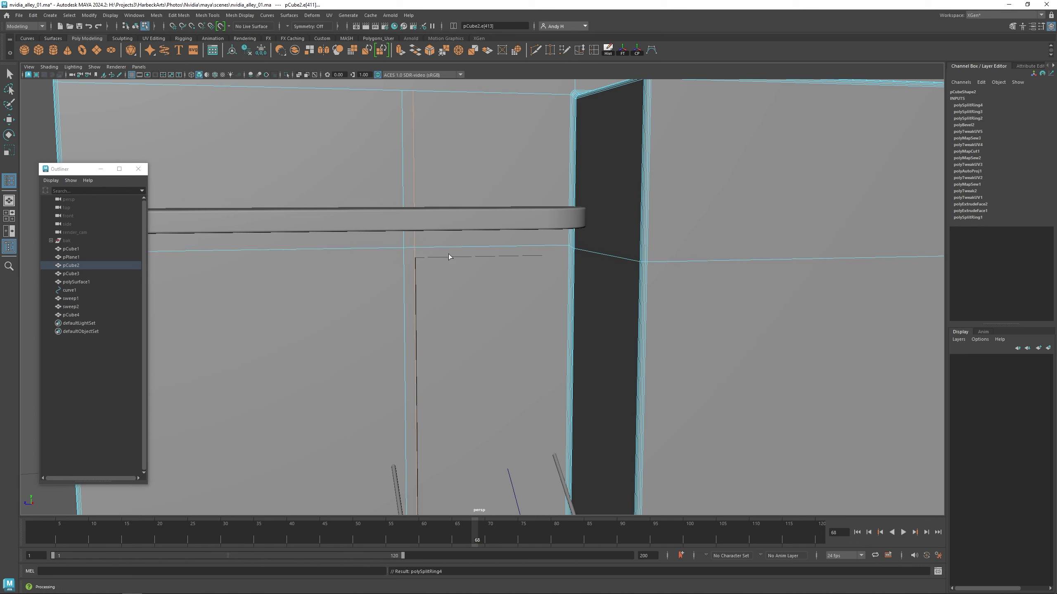
{"action": "left_click", "coordinate": [404, 259]}
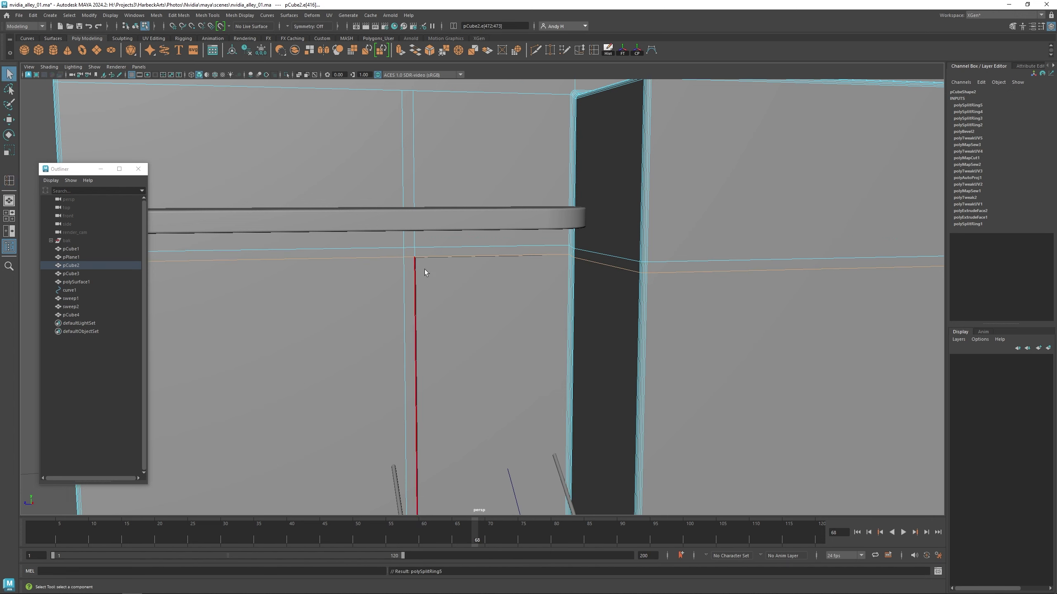
Step: Extrude the building's face behind the door inward to form a doorway recess
{"action": "left_click", "coordinate": [424, 271]}
{"action": "right_click_drag", "start_coordinate": [425, 255], "coordinate": [425, 279]}
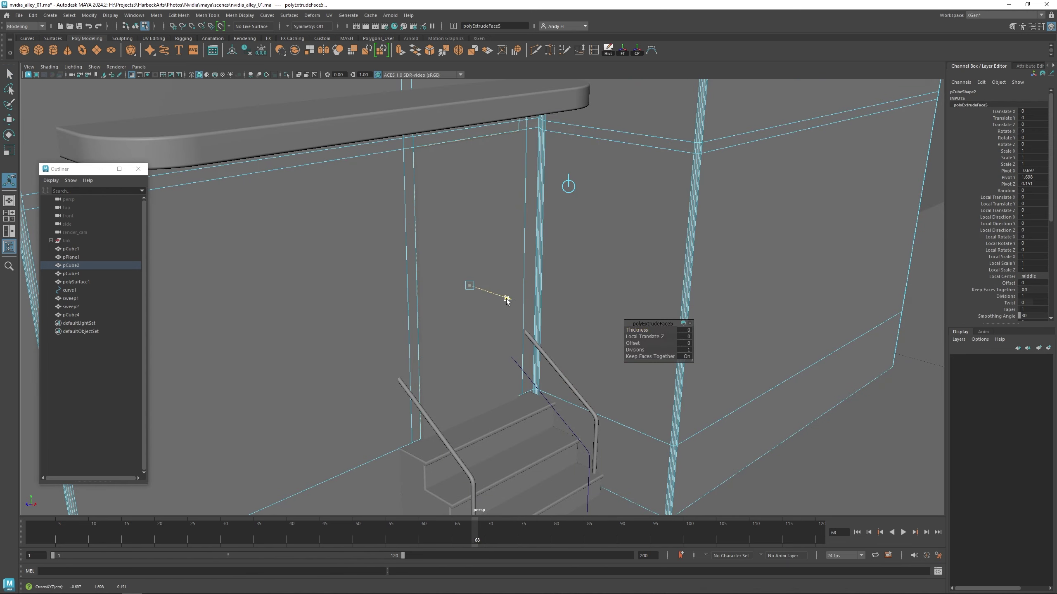
{"action": "left_click_drag", "start_coordinate": [469, 285], "coordinate": [453, 280]}
{"action": "left_click_drag", "start_coordinate": [537, 234], "coordinate": [468, 215], "text": "alt"}
Step: Return to shaded object mode and hide the door block standing in the doorway recess
{"action": "key", "text": "5"}
{"action": "key", "text": "q"}
{"action": "key", "text": "F8"}
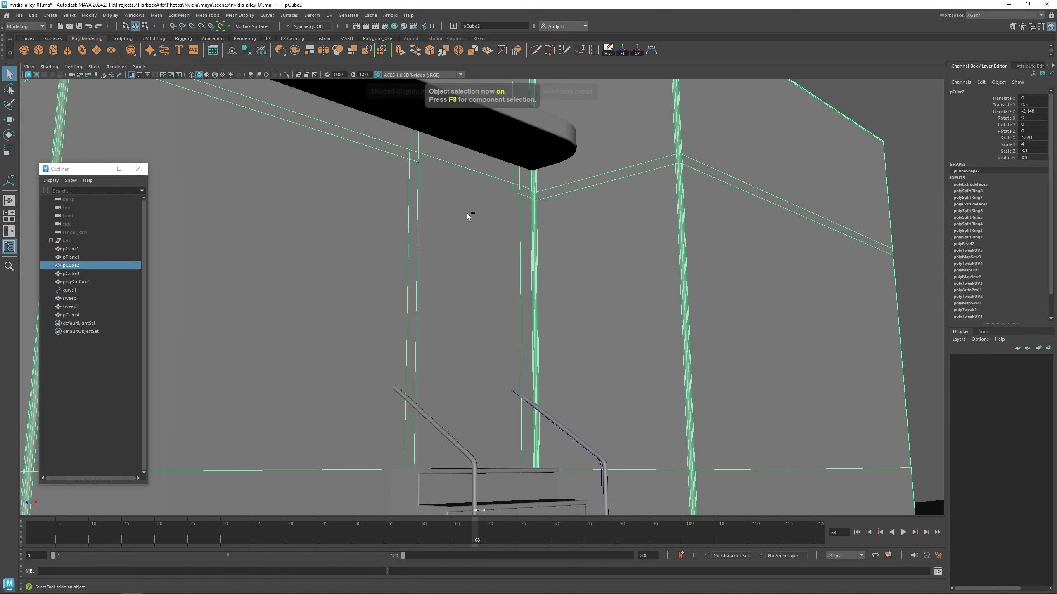
{"action": "left_click", "coordinate": [463, 231]}
{"action": "key", "text": "ctrl+h"}
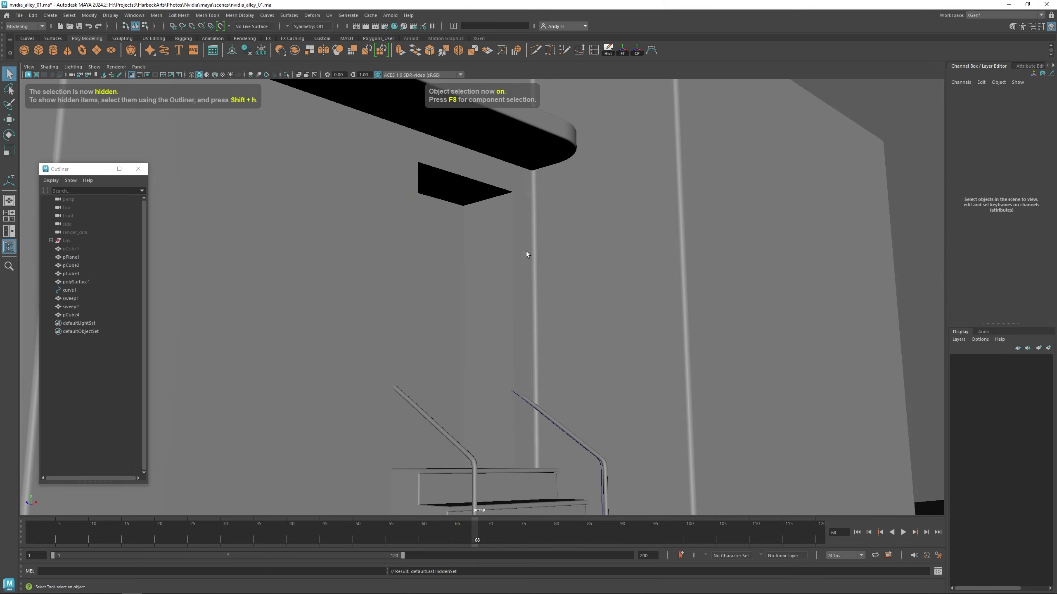
{"action": "left_click_drag", "start_coordinate": [523, 248], "coordinate": [474, 264], "text": "alt"}
Step: Extrude the narrow faces along both sides and across the head of the doorway outward as a door frame
{"action": "left_click_drag", "start_coordinate": [495, 287], "coordinate": [430, 190], "text": "alt"}
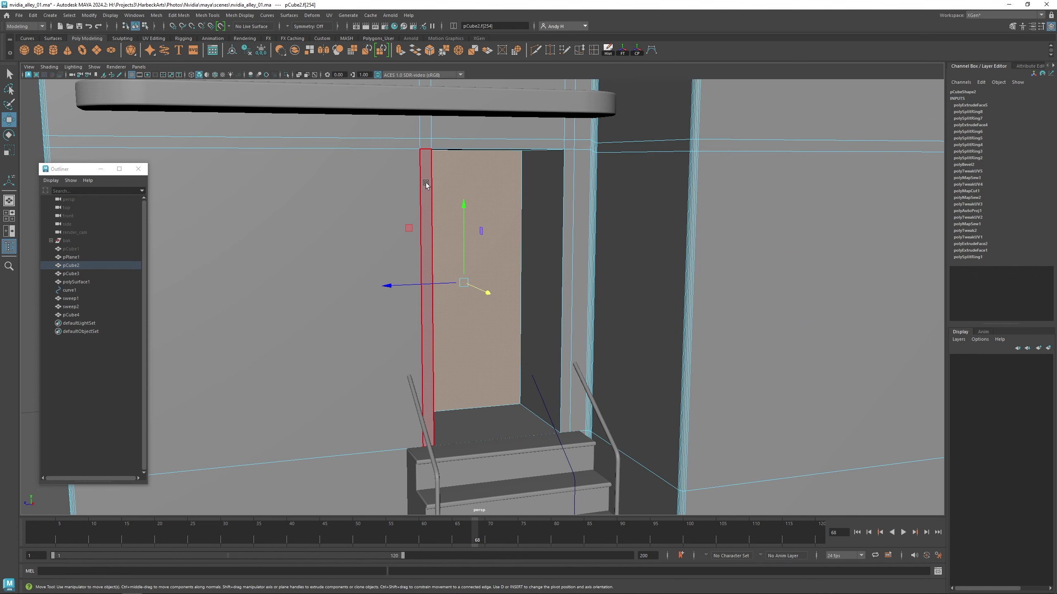
{"action": "left_click", "coordinate": [557, 152]}
{"action": "left_click", "coordinate": [569, 143], "text": "shift"}
{"action": "left_click", "coordinate": [571, 167], "text": "shift"}
{"action": "left_click_drag", "start_coordinate": [590, 230], "coordinate": [621, 237], "text": "alt"}
{"action": "right_click_drag", "start_coordinate": [621, 236], "coordinate": [567, 212], "text": "alt"}
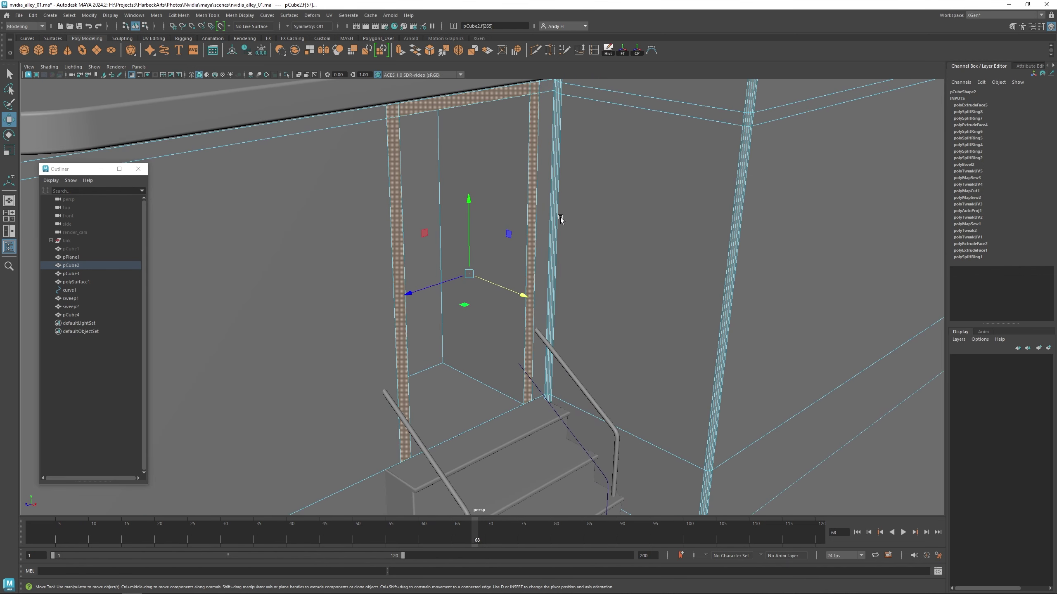
{"action": "key", "text": "ctrl+e"}
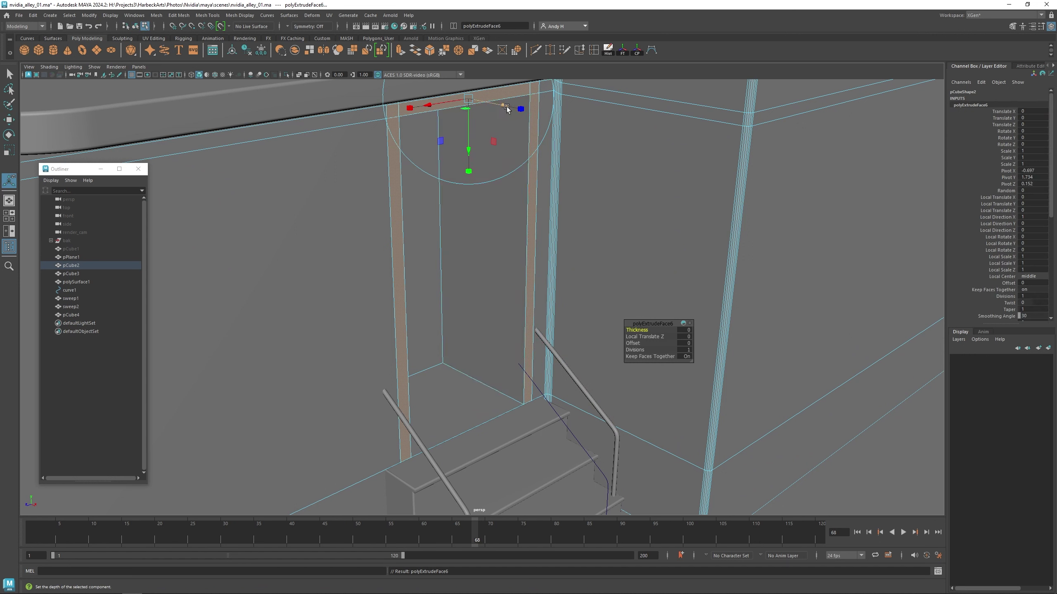
{"action": "left_click_drag", "start_coordinate": [510, 114], "coordinate": [511, 109]}
Step: Bevel the door frame's edges with a fraction of 0.35
{"action": "key", "text": "ctrl+b"}
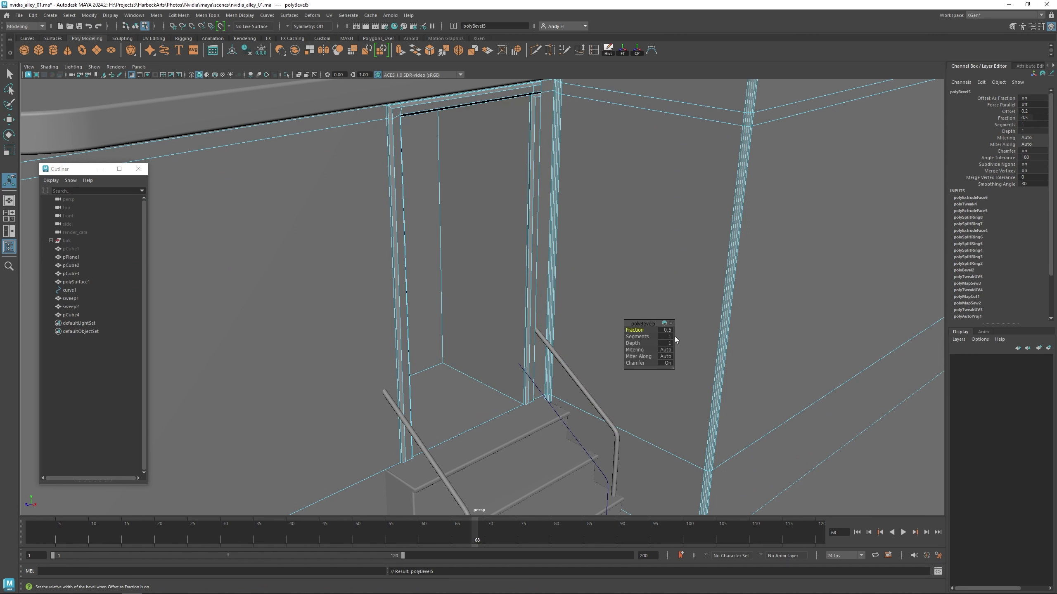
{"action": "left_click", "coordinate": [665, 330]}
{"action": "type", "text": ".35"}
{"action": "key", "text": "Return"}
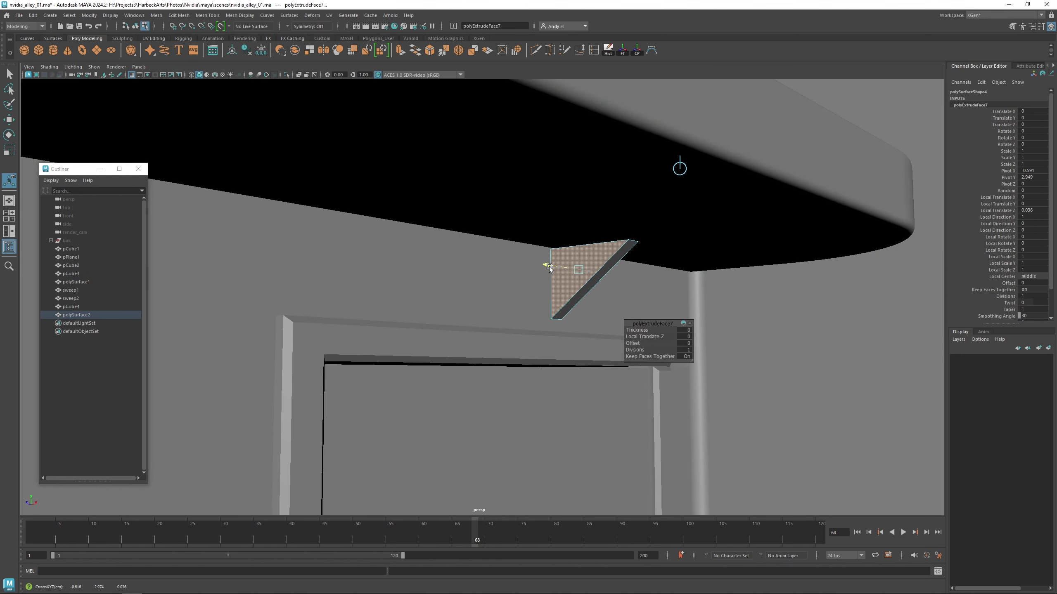
Step: Extrude the sloped face of the triangular bracket under the canopy by about 0.011
{"action": "key", "text": "F8"}
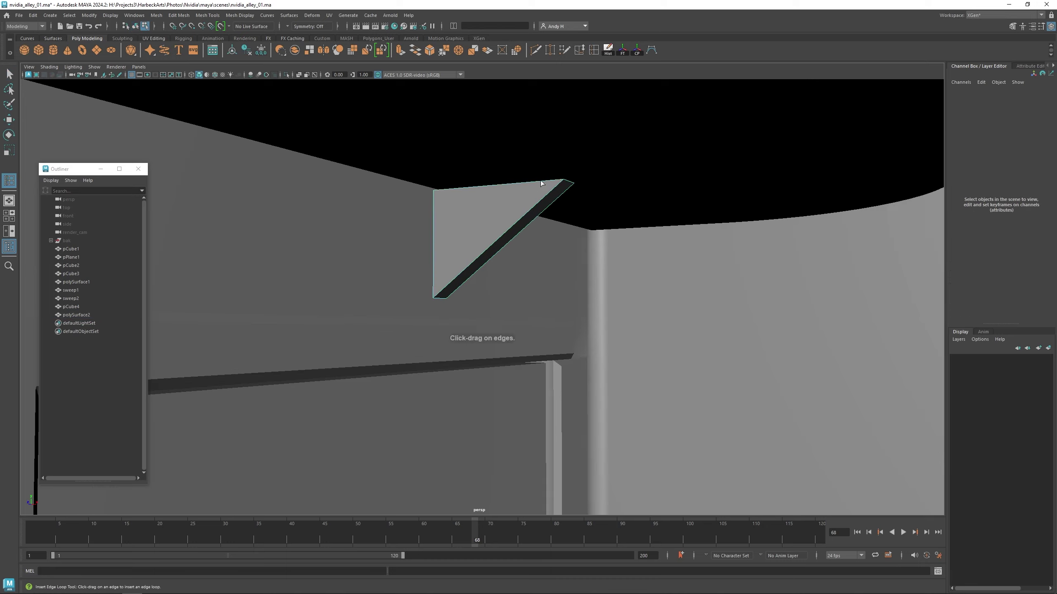
{"action": "left_click", "coordinate": [488, 264]}
{"action": "key", "text": "ctrl+e"}
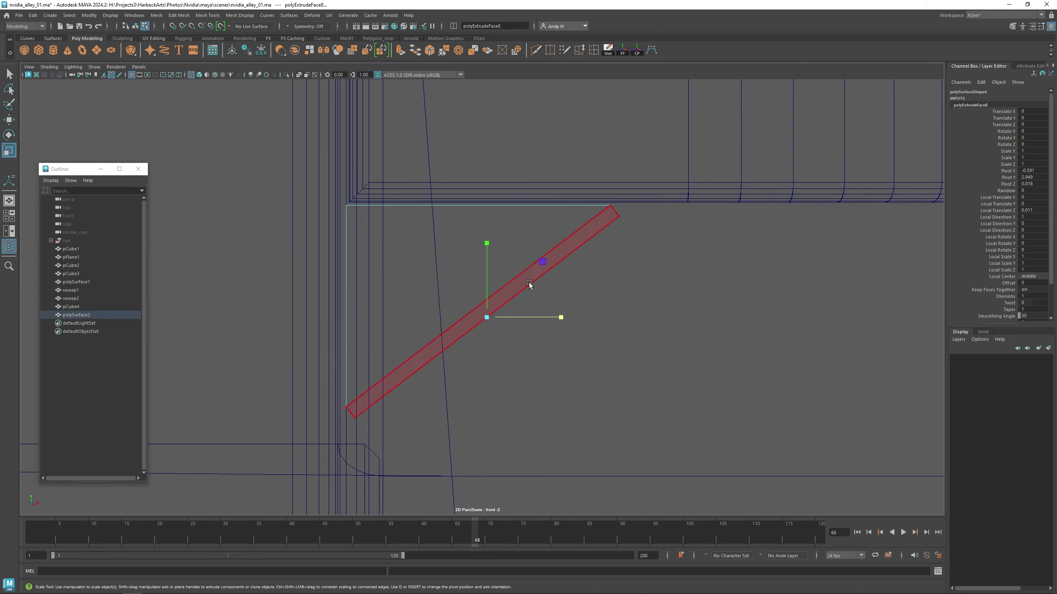
Step: Adjust the bracket flange's end vertices in the front view and extrude its side faces outward by about 0.009
{"action": "double_click", "coordinate": [9, 150]}
{"action": "left_click", "coordinate": [781, 318]}
{"action": "left_click_drag", "start_coordinate": [545, 272], "coordinate": [558, 273]}
{"action": "key", "text": "F9"}
{"action": "key", "text": "w"}
{"action": "left_click_drag", "start_coordinate": [326, 417], "coordinate": [349, 428]}
{"action": "left_click", "coordinate": [954, 280]}
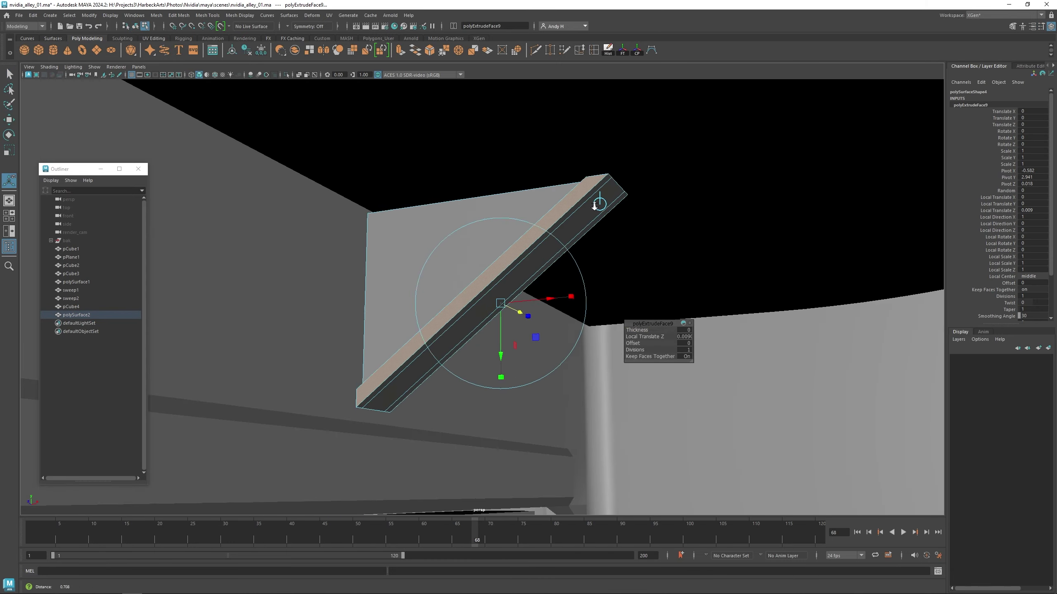
Step: Bevel the edges of the bracket's sloped flange and return to object selection
{"action": "key", "text": "r"}
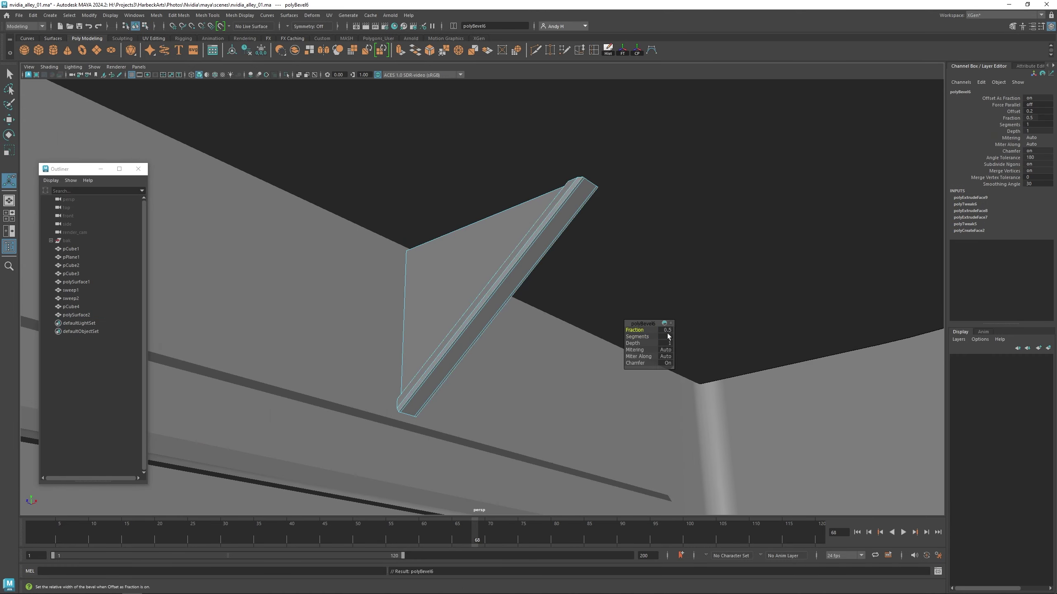
{"action": "key", "text": "F8"}
{"action": "left_click", "coordinate": [475, 275]}
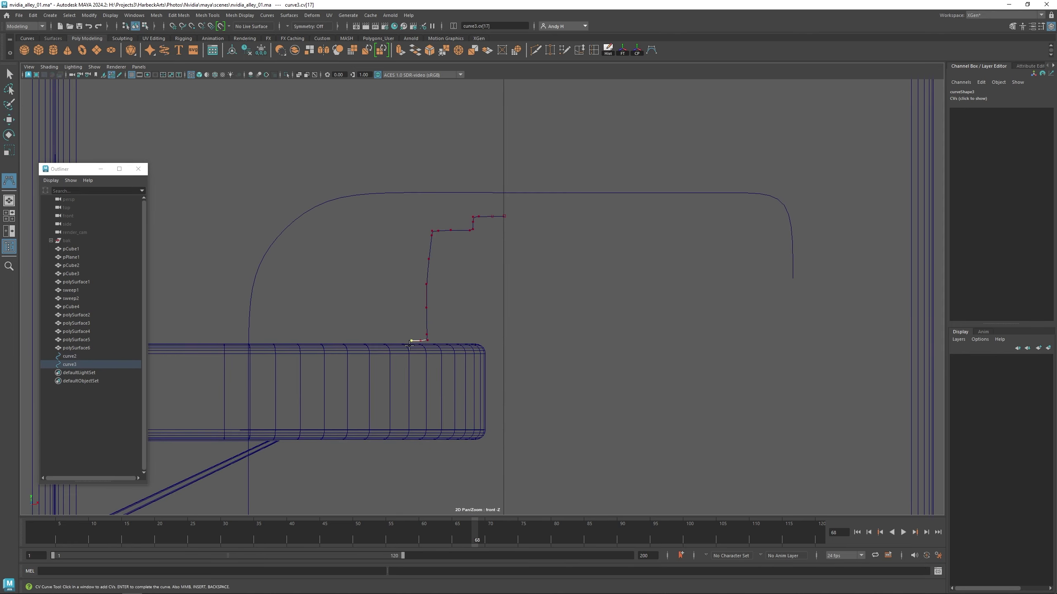
Step: Finish the stepped profile curve above the canopy and revolve it into a round cap converted to polygons
{"action": "left_click", "coordinate": [410, 344]}
{"action": "left_click", "coordinate": [409, 356]}
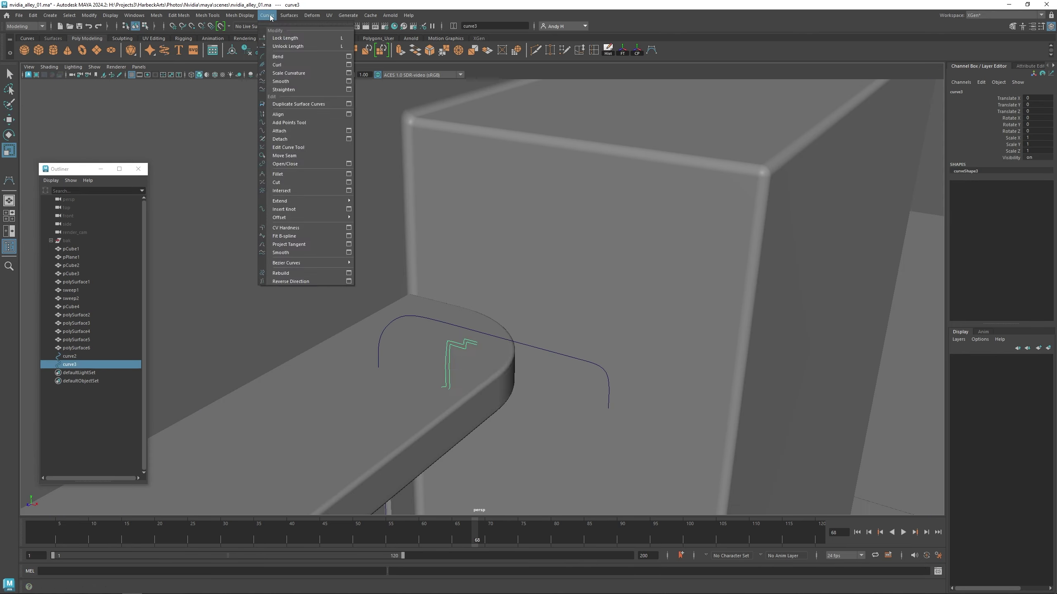
{"action": "left_click", "coordinate": [283, 47]}
{"action": "scroll", "coordinate": [689, 193], "scroll_direction": "up", "scroll_amount": 5}
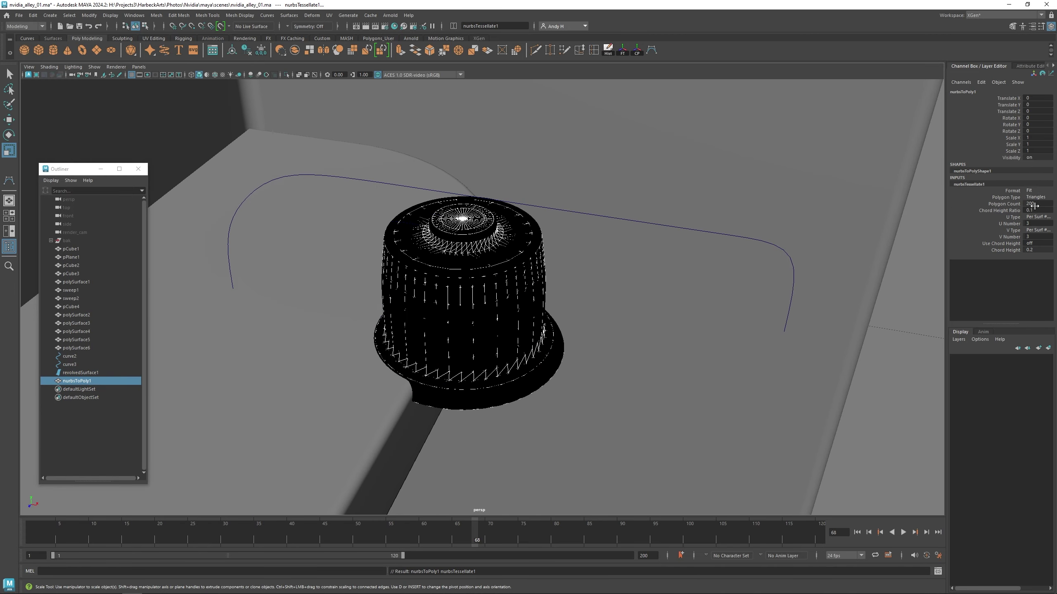
Step: Set the converted cap mesh's tessellation to Quads with the CVs format
{"action": "left_click", "coordinate": [1037, 190]}
{"action": "left_click", "coordinate": [1025, 220]}
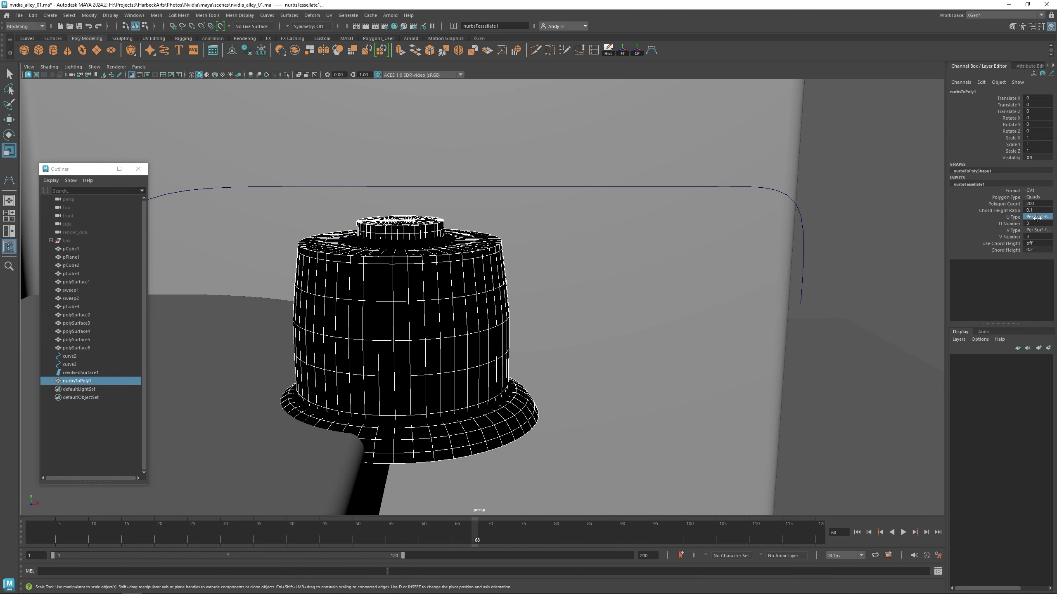
Step: Hide the original revolved surface and refine the cap mesh's tessellation format and U and V types
{"action": "key", "text": "ctrl+h"}
{"action": "left_click", "coordinate": [981, 185]}
{"action": "left_click", "coordinate": [981, 184]}
{"action": "left_click", "coordinate": [1038, 217]}
{"action": "left_click", "coordinate": [1037, 190]}
{"action": "left_click", "coordinate": [1028, 214]}
{"action": "left_click", "coordinate": [1038, 217]}
{"action": "left_click", "coordinate": [1038, 230]}
{"action": "left_click", "coordinate": [1037, 204]}
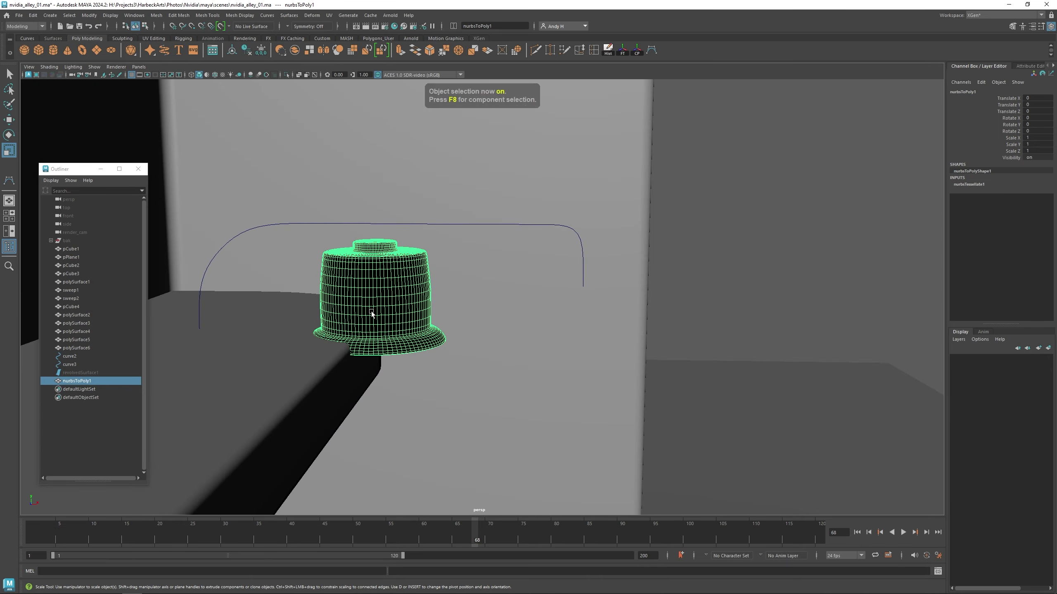
Step: Move the cap mesh about 0.419 along X so it sits under the end of the curved lamp arm
{"action": "left_click", "coordinate": [452, 235]}
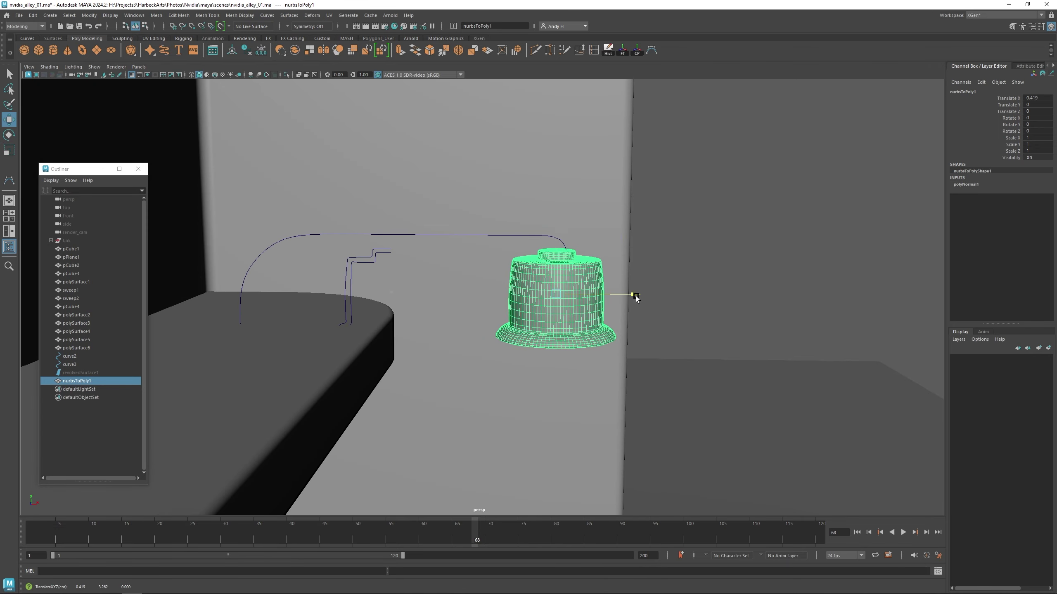
{"action": "left_click", "coordinate": [349, 258]}
{"action": "type", "text": ".1"}
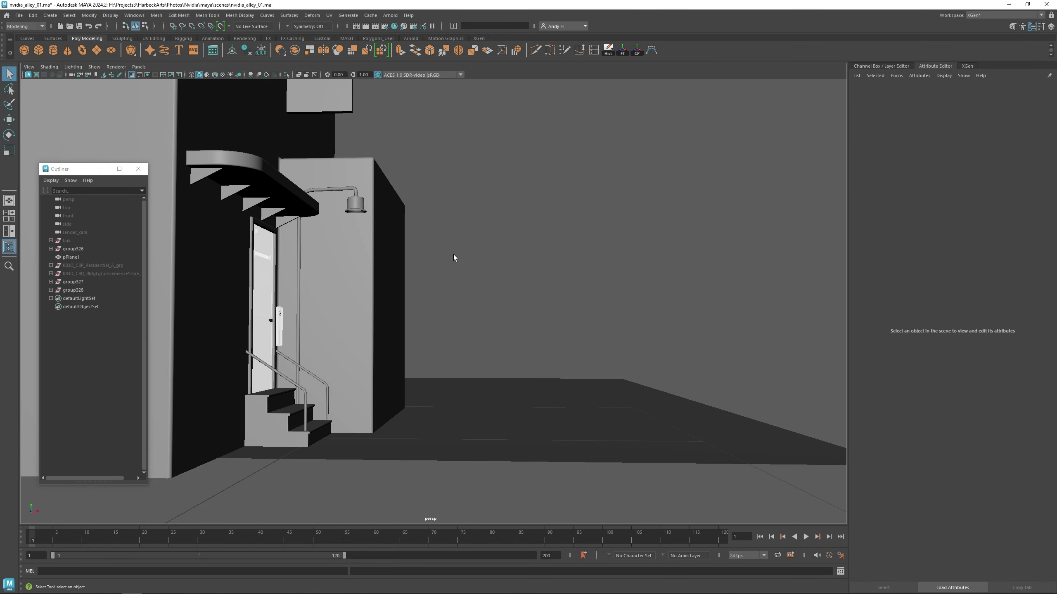
Step: Create 3D polygon type reading レコードストア and set its font to Gen Jyuu Gothic L Monospace
{"action": "left_click_drag", "start_coordinate": [453, 254], "coordinate": [391, 254], "text": "alt"}
{"action": "middle_click_drag", "start_coordinate": [391, 255], "coordinate": [517, 300], "text": "alt"}
{"action": "left_click_drag", "start_coordinate": [482, 235], "coordinate": [390, 328], "text": "alt"}
{"action": "left_click", "coordinate": [384, 313]}
{"action": "middle_click_drag", "start_coordinate": [385, 313], "coordinate": [408, 278], "text": "alt"}
{"action": "right_click_drag", "start_coordinate": [409, 279], "coordinate": [501, 281], "text": "alt"}
{"action": "middle_click_drag", "start_coordinate": [501, 282], "coordinate": [465, 308], "text": "alt"}
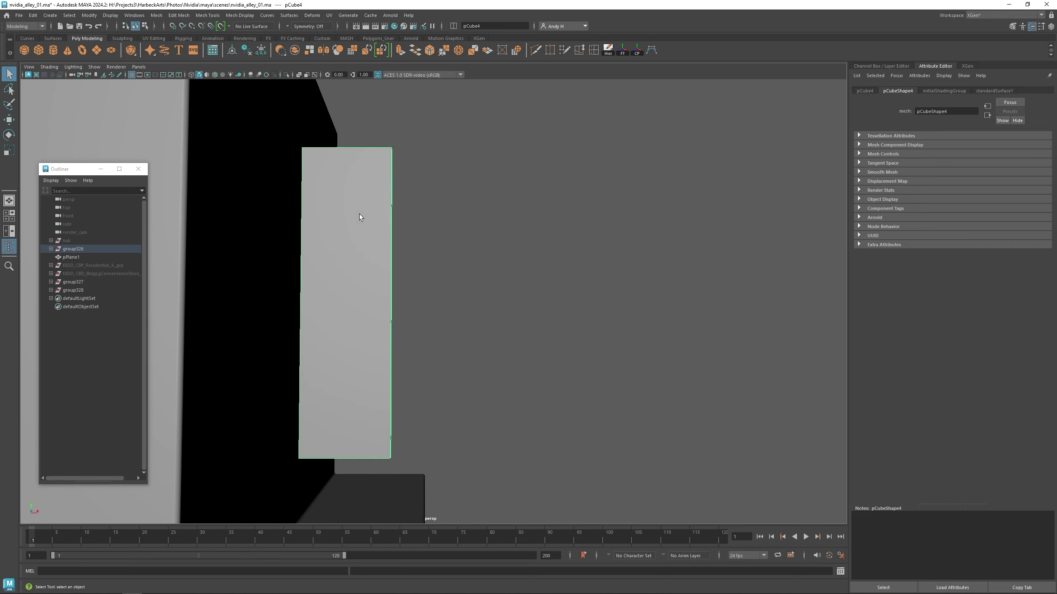
{"action": "left_click", "coordinate": [181, 51]}
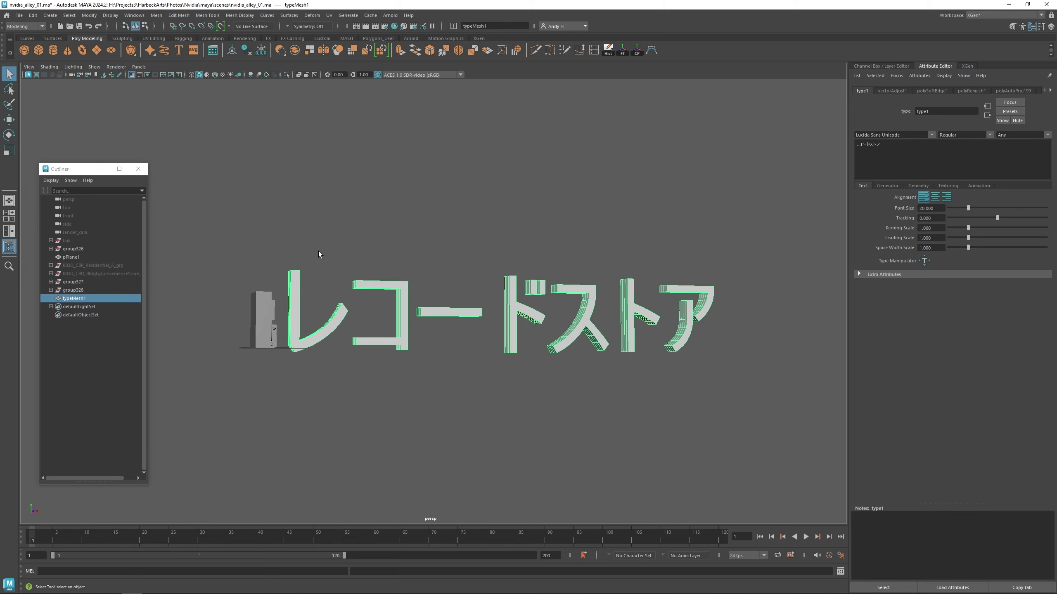
{"action": "right_click_drag", "start_coordinate": [318, 259], "coordinate": [503, 221], "text": "alt"}
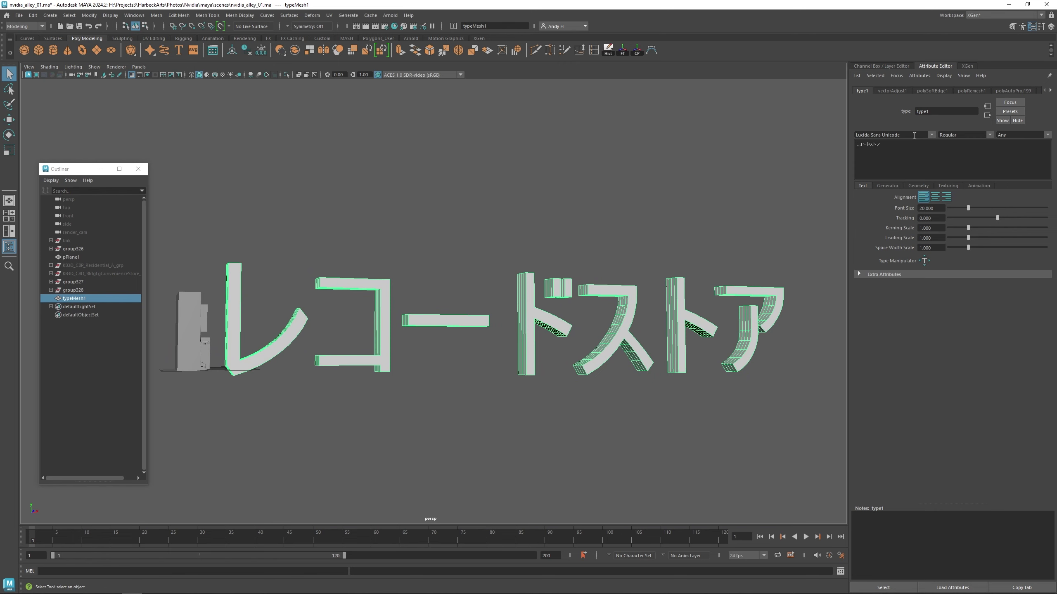
{"action": "left_click", "coordinate": [932, 134]}
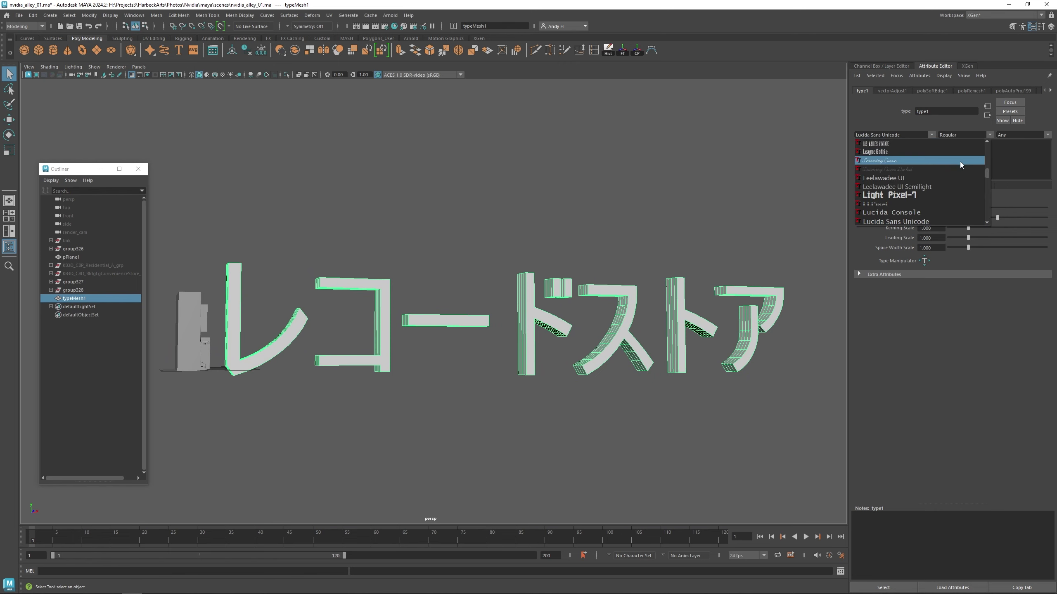
{"action": "scroll", "coordinate": [957, 163], "scroll_direction": "up", "scroll_amount": 10}
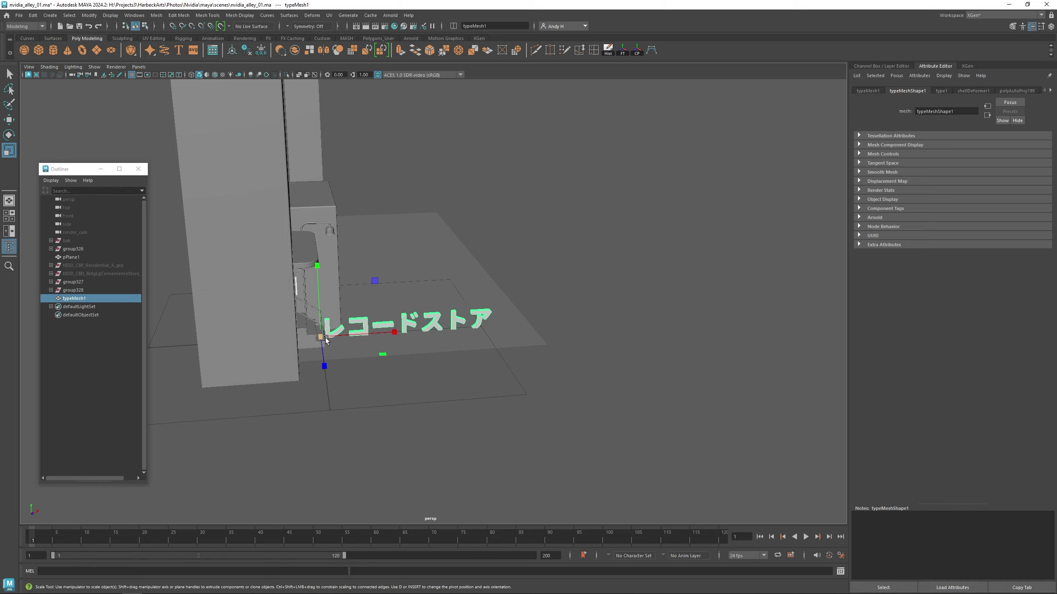
Step: Scale the type mesh to suit the building and raise it beside the upper signboard box
{"action": "left_click_drag", "start_coordinate": [321, 338], "coordinate": [227, 347]}
{"action": "middle_click_drag", "start_coordinate": [403, 254], "coordinate": [410, 323], "text": "alt"}
{"action": "left_click_drag", "start_coordinate": [410, 323], "coordinate": [406, 349], "text": "alt"}
{"action": "key", "text": "w"}
{"action": "left_click_drag", "start_coordinate": [317, 381], "coordinate": [328, 130]}
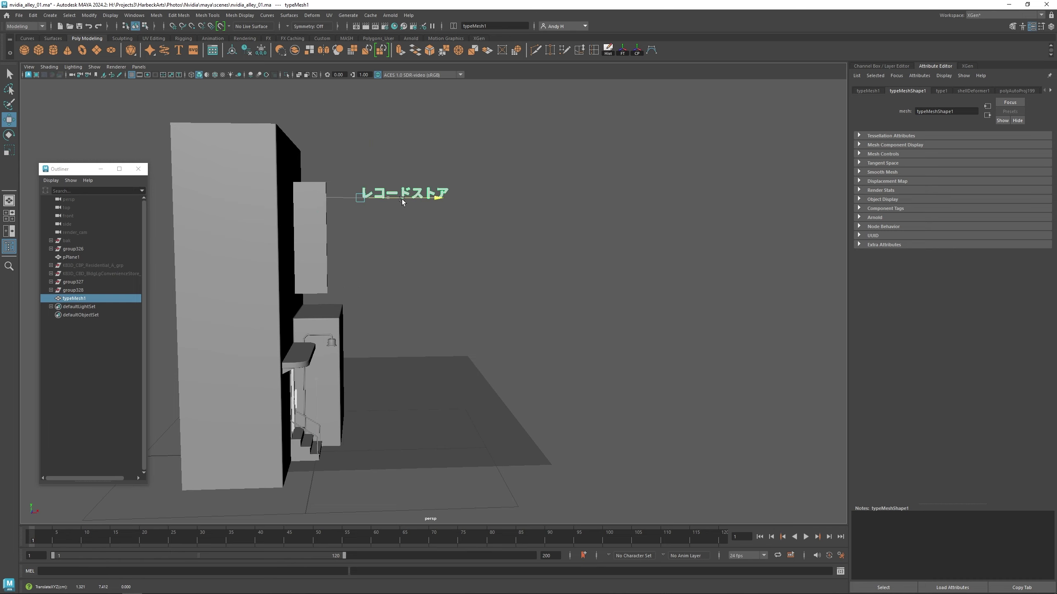
{"action": "key", "text": "r"}
{"action": "left_click_drag", "start_coordinate": [360, 197], "coordinate": [485, 202]}
{"action": "right_click_drag", "start_coordinate": [384, 180], "coordinate": [476, 222], "text": "alt"}
Step: Stack the type vertically by breaking レコードストア into one character per line
{"action": "left_click", "coordinate": [941, 91]}
{"action": "left_click", "coordinate": [868, 149]}
{"action": "key", "text": "Return"}
{"action": "key", "text": "Right"}
{"action": "key", "text": "Return"}
{"action": "key", "text": "Right"}
{"action": "key", "text": "Return"}
{"action": "key", "text": "Right"}
{"action": "key", "text": "Return"}
{"action": "key", "text": "Right"}
{"action": "key", "text": "Return"}
{"action": "key", "text": "Right"}
{"action": "key", "text": "Return"}
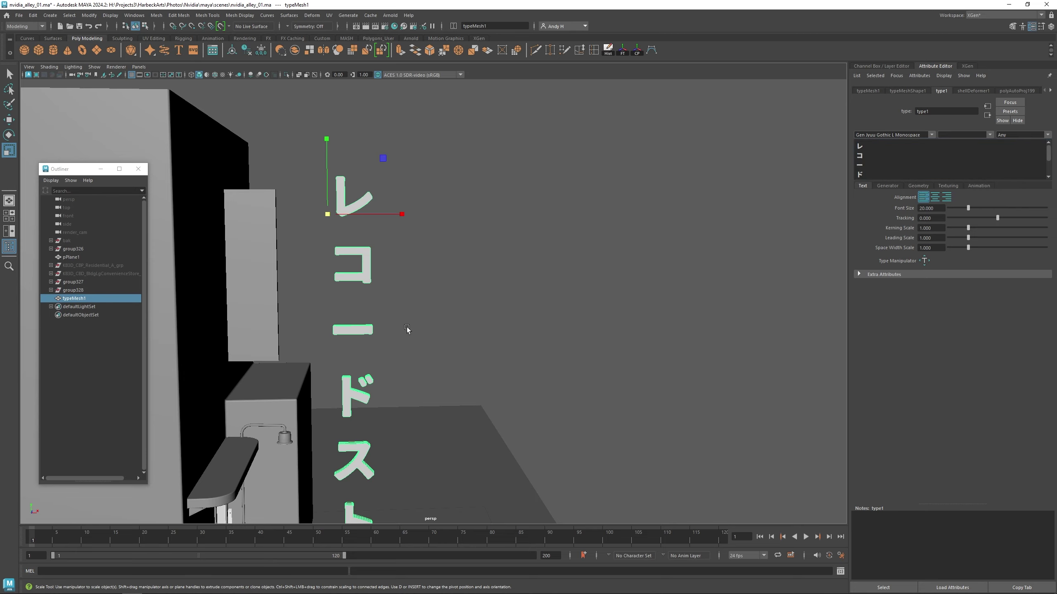
Step: Separate the vertical lettering mesh into individual character pieces and clear the selection
{"action": "middle_click_drag", "start_coordinate": [408, 328], "coordinate": [435, 208], "text": "alt"}
{"action": "left_click", "coordinate": [424, 204]}
{"action": "right_click_drag", "start_coordinate": [516, 177], "coordinate": [488, 173], "text": "alt"}
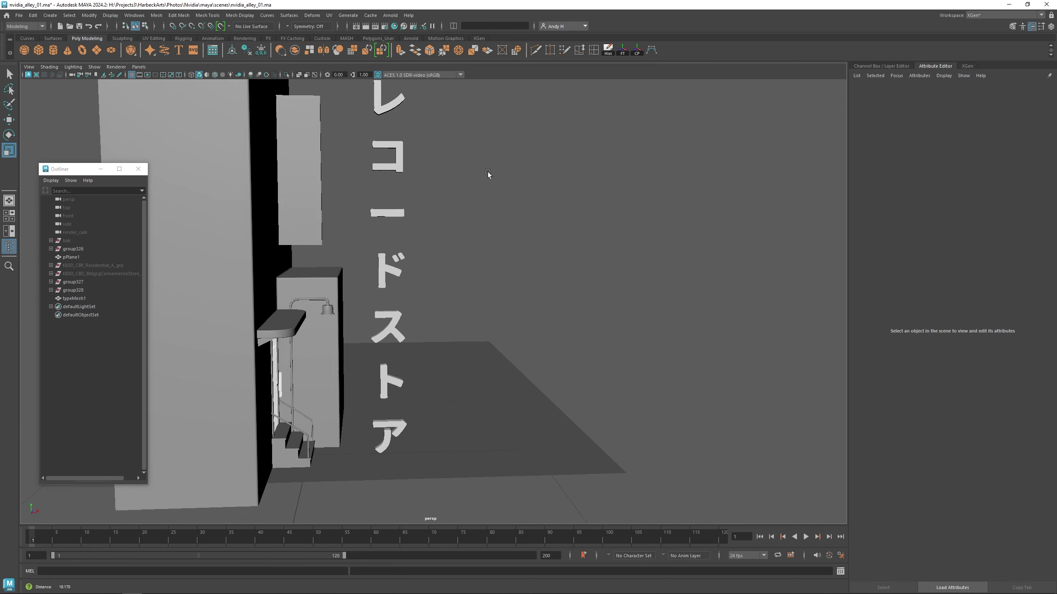
{"action": "left_click_drag", "start_coordinate": [488, 172], "coordinate": [391, 175], "text": "alt"}
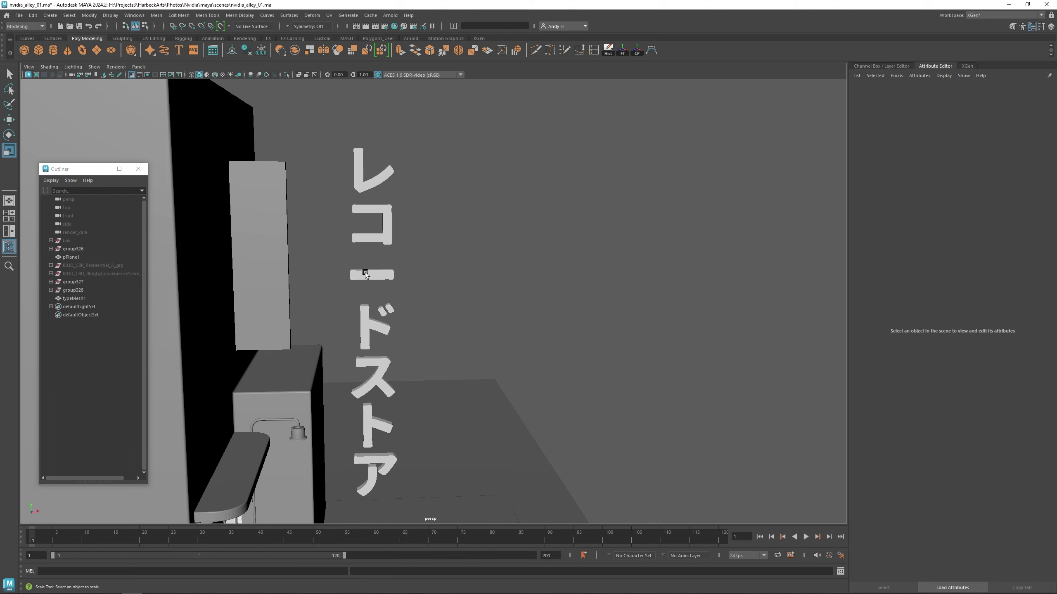
{"action": "left_click", "coordinate": [362, 272]}
{"action": "right_click_drag", "start_coordinate": [348, 273], "coordinate": [356, 284]}
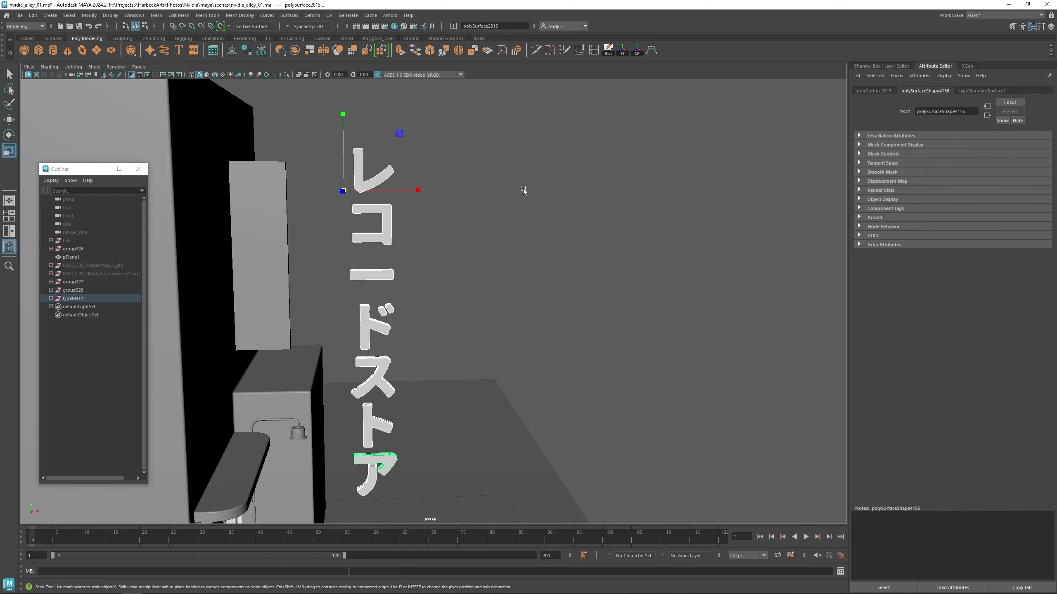
{"action": "left_click", "coordinate": [416, 225]}
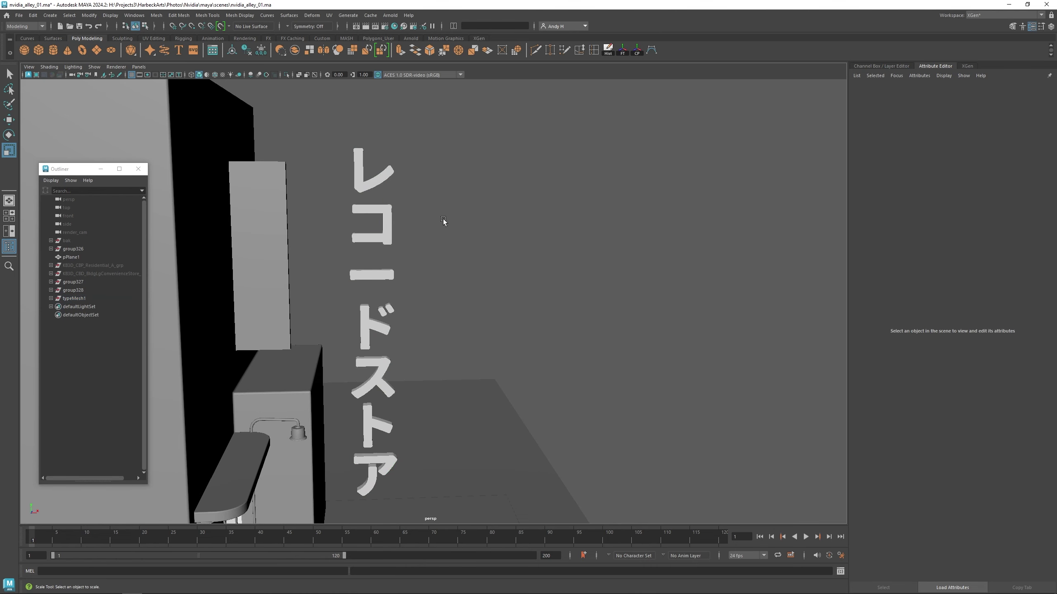
Step: Center the pivot of the horizontal dash character and rotate it upright
{"action": "left_click", "coordinate": [369, 275]}
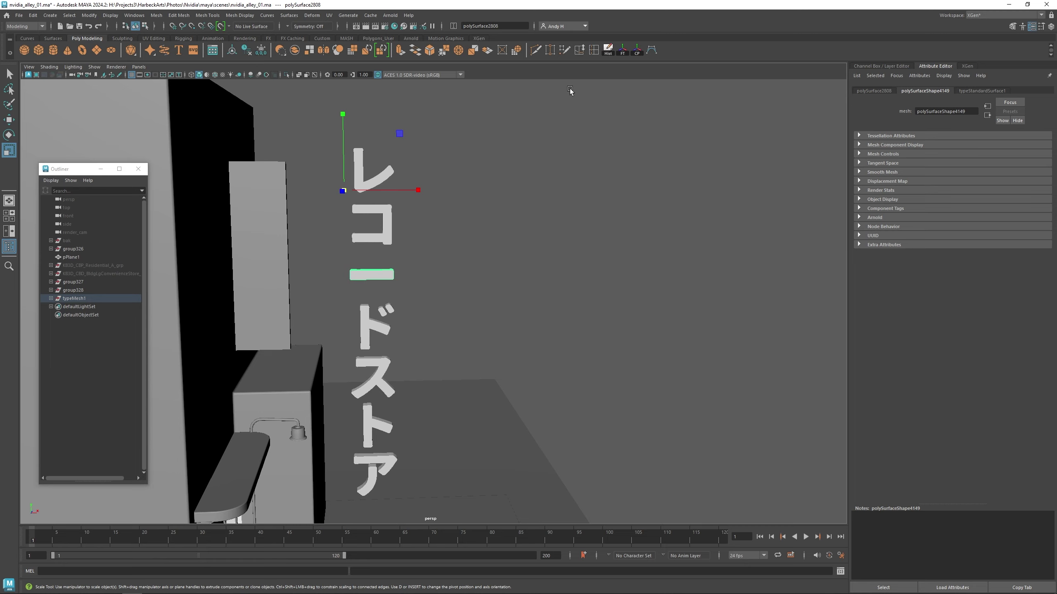
{"action": "left_click", "coordinate": [636, 51]}
{"action": "key", "text": "e"}
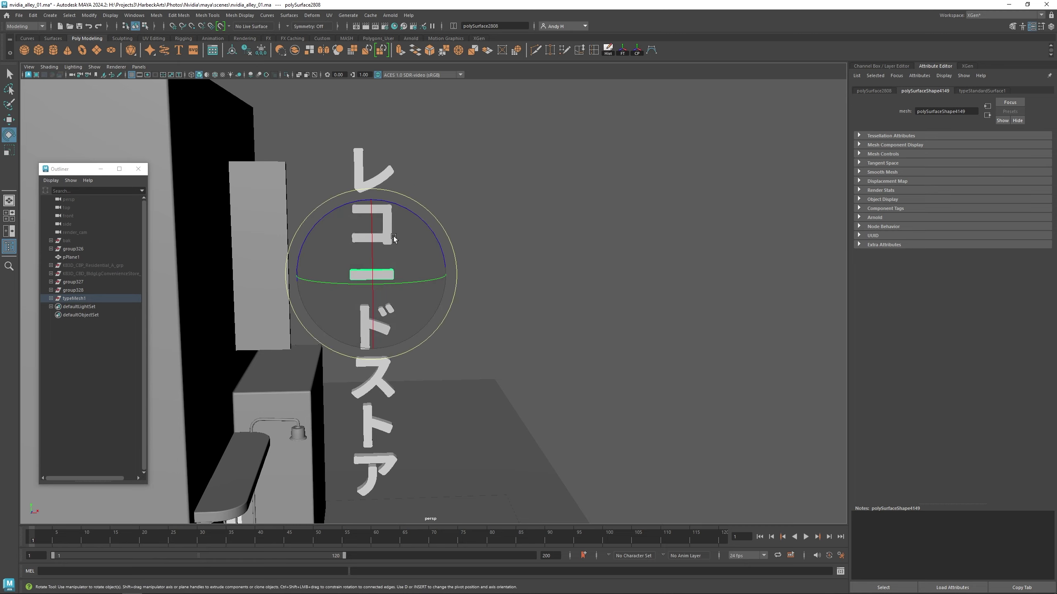
{"action": "mouse_move", "coordinate": [378, 205]}
{"action": "left_mouse_down", "text": "shift"}
{"action": "mouse_move", "coordinate": [412, 236]}
{"action": "mouse_move", "coordinate": [433, 290]}
{"action": "left_mouse_up", "text": "shift"}
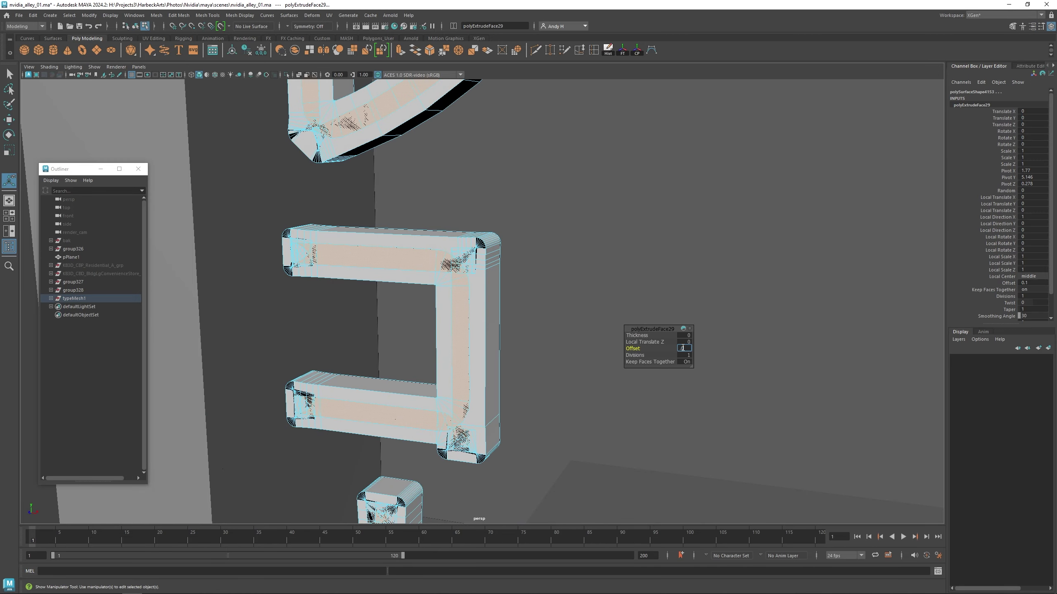
Step: Inset the front faces of the letters with an extrude offset of 0.02
{"action": "type", "text": "2"}
{"action": "key", "text": "Return"}
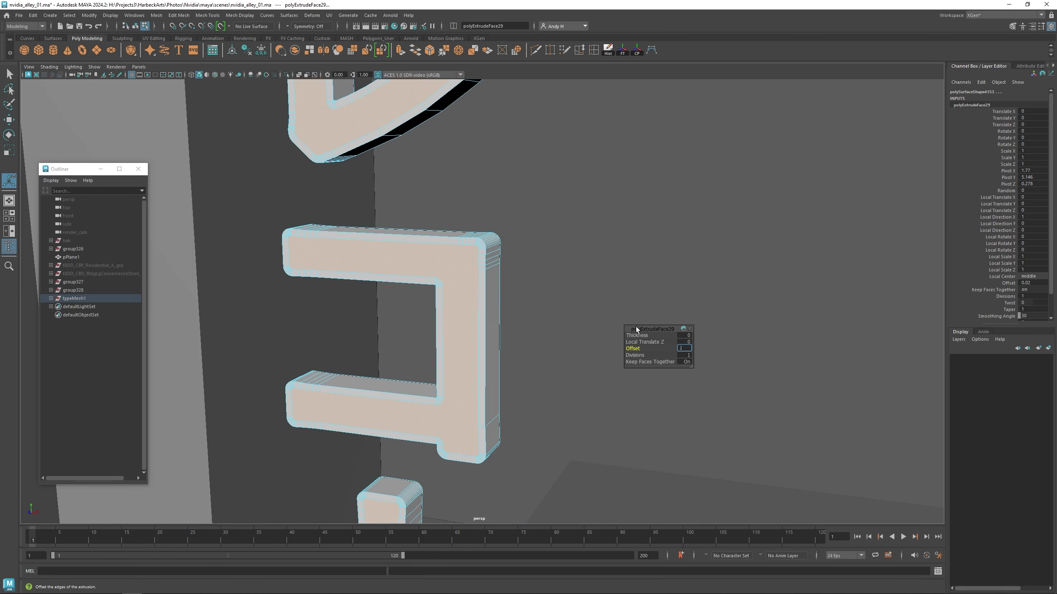
{"action": "left_click_drag", "start_coordinate": [601, 313], "coordinate": [534, 249], "text": "alt"}
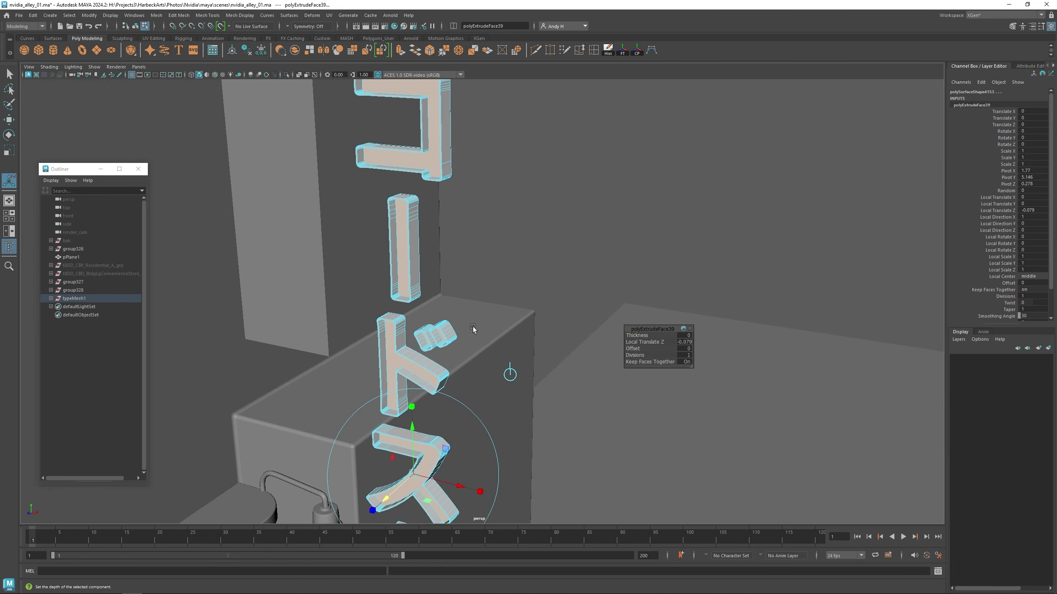
Step: Adjust the depth of the recessed letter faces in a wireframe side view, then return to object selection and deselect
{"action": "key", "text": "space"}
{"action": "key", "text": "space"}
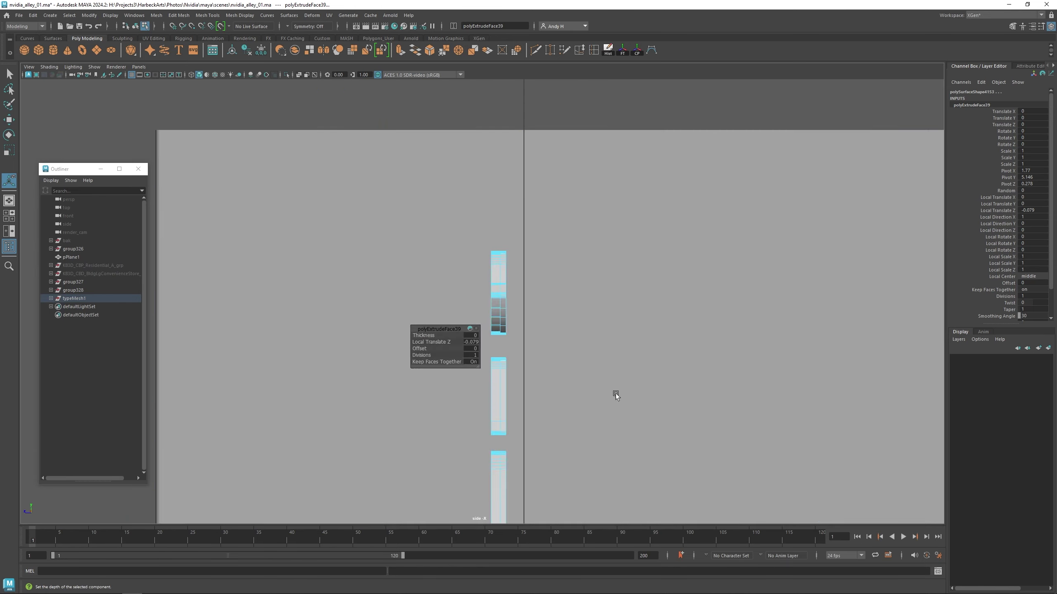
{"action": "key", "text": "4"}
{"action": "middle_click_drag", "start_coordinate": [577, 379], "coordinate": [563, 215], "text": "alt"}
{"action": "middle_click_drag", "start_coordinate": [387, 361], "coordinate": [375, 278], "text": "alt"}
{"action": "left_click_drag", "start_coordinate": [388, 262], "coordinate": [389, 263]}
{"action": "key", "text": "space"}
{"action": "key", "text": "space"}
{"action": "middle_click_drag", "start_coordinate": [629, 102], "coordinate": [637, 324], "text": "alt"}
{"action": "left_click_drag", "start_coordinate": [566, 286], "coordinate": [572, 229], "text": "alt"}
{"action": "key", "text": "q"}
{"action": "key", "text": "F8"}
{"action": "left_click", "coordinate": [589, 241]}
Step: Frame the first letter レ in the front view and save the scene
{"action": "key", "text": "space"}
{"action": "key", "text": "space"}
{"action": "right_click_drag", "start_coordinate": [582, 200], "coordinate": [803, 161], "text": "alt"}
{"action": "middle_click_drag", "start_coordinate": [597, 163], "coordinate": [465, 273], "text": "alt"}
{"action": "right_click_drag", "start_coordinate": [520, 254], "coordinate": [886, 179], "text": "alt"}
{"action": "middle_click_drag", "start_coordinate": [489, 188], "coordinate": [673, 293], "text": "alt"}
{"action": "right_click_drag", "start_coordinate": [521, 264], "coordinate": [811, 216], "text": "alt"}
{"action": "middle_click_drag", "start_coordinate": [631, 113], "coordinate": [486, 153], "text": "alt"}
{"action": "key", "text": "ctrl+s"}
Step: Draw a closed CV curve following the inside of the レ letter's outline
{"action": "left_click", "coordinate": [651, 50]}
{"action": "key", "text": "q"}
{"action": "right_click_drag", "start_coordinate": [408, 295], "coordinate": [491, 287], "text": "alt"}
{"action": "middle_click_drag", "start_coordinate": [408, 296], "coordinate": [496, 317], "text": "alt"}
{"action": "key", "text": "y"}
{"action": "left_click", "coordinate": [415, 158]}
{"action": "left_click", "coordinate": [425, 158]}
{"action": "left_click", "coordinate": [432, 158]}
{"action": "left_click", "coordinate": [432, 166]}
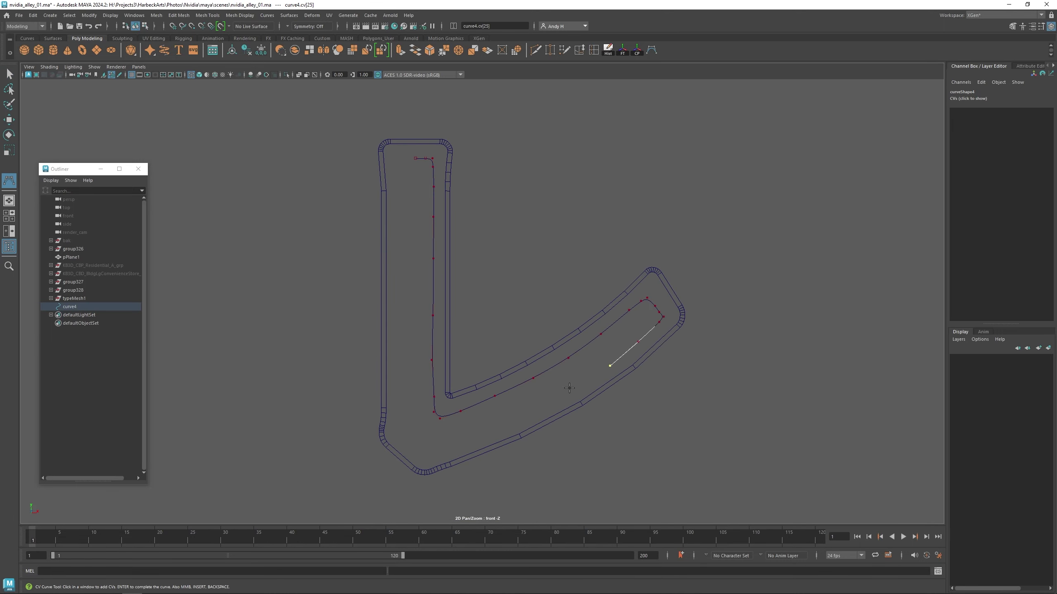
{"action": "left_click", "coordinate": [404, 195]}
{"action": "left_click", "coordinate": [404, 177]}
{"action": "left_click", "coordinate": [402, 165]}
{"action": "left_click", "coordinate": [401, 159]}
{"action": "left_click", "coordinate": [407, 159]}
{"action": "left_click", "coordinate": [416, 159]}
{"action": "key", "text": "Return"}
Step: Reposition the レ curve's control points to even its spacing inside the outline, then return to object selection
{"action": "left_click_drag", "start_coordinate": [462, 151], "coordinate": [429, 404]}
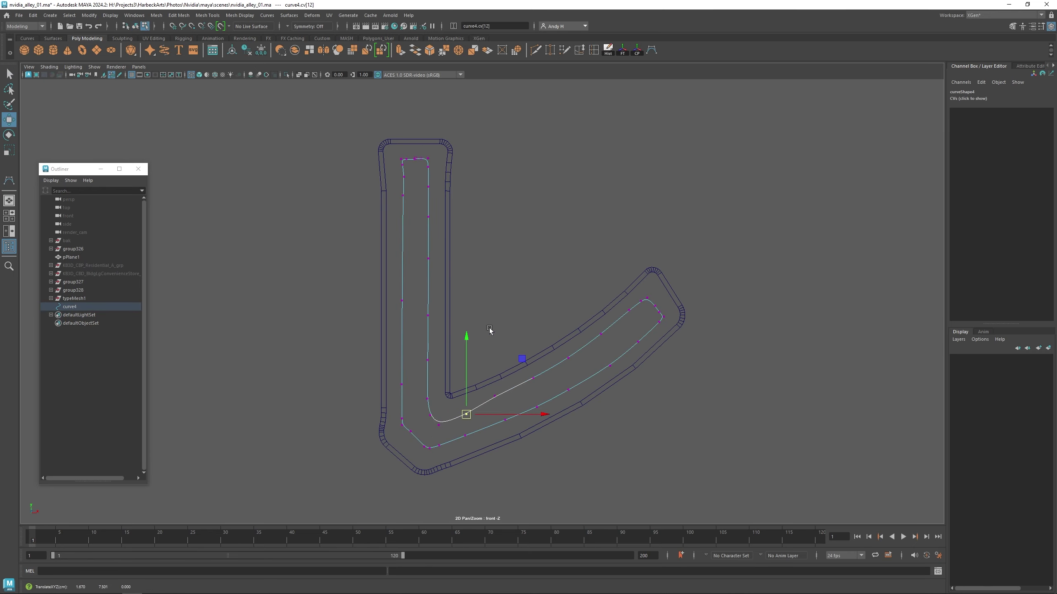
{"action": "left_click", "coordinate": [568, 390]}
{"action": "middle_click_drag", "start_coordinate": [557, 416], "coordinate": [558, 125], "text": "alt"}
{"action": "scroll", "coordinate": [482, 301], "scroll_direction": "down", "scroll_amount": 5}
{"action": "key", "text": "F8"}
Step: Draw a closed CV curve following the inside of the コ letter's outline
{"action": "left_click", "coordinate": [651, 50]}
{"action": "left_click", "coordinate": [441, 226]}
{"action": "left_click", "coordinate": [478, 227]}
{"action": "left_click", "coordinate": [528, 225]}
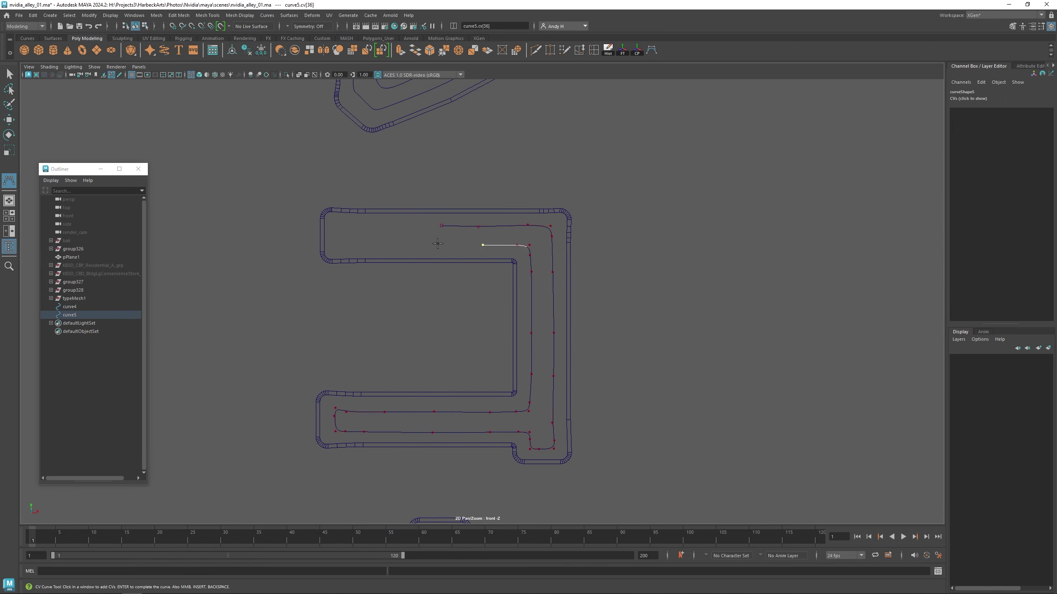
{"action": "left_click", "coordinate": [383, 226]}
{"action": "left_click", "coordinate": [416, 227]}
{"action": "left_click", "coordinate": [441, 226]}
{"action": "key", "text": "Return"}
Step: Straighten the コ curve's segments by scaling rows of control points flat, then return to object selection
{"action": "key", "text": "F9"}
{"action": "left_click_drag", "start_coordinate": [324, 196], "coordinate": [577, 231]}
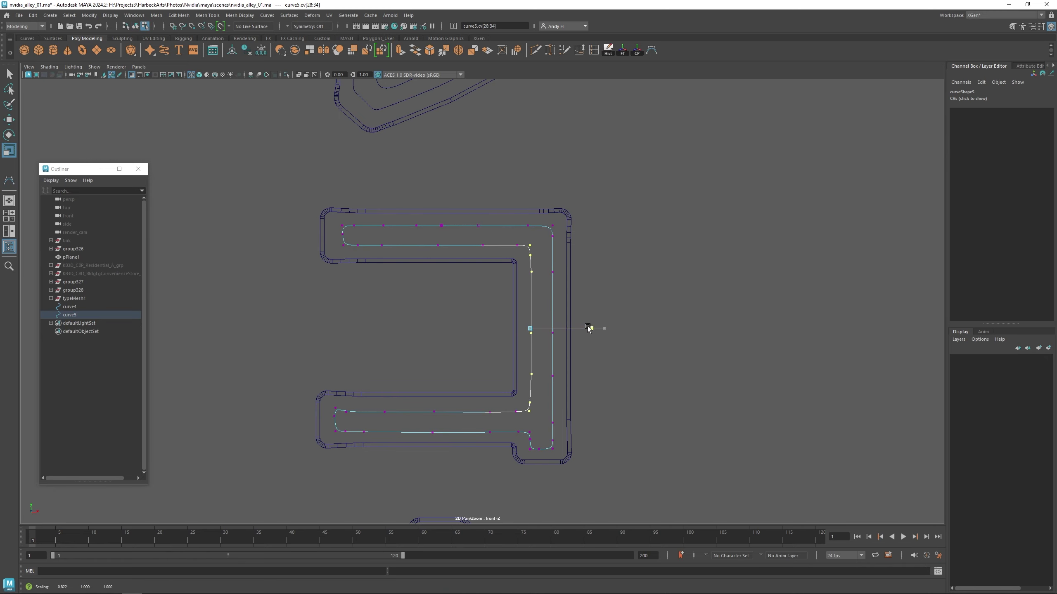
{"action": "left_click_drag", "start_coordinate": [305, 424], "coordinate": [534, 437]}
{"action": "left_click_drag", "start_coordinate": [433, 355], "coordinate": [433, 352]}
{"action": "key", "text": "F8"}
Step: Draw a closed CV curve following the inside of the upright dash's outline
{"action": "middle_click_drag", "start_coordinate": [475, 491], "coordinate": [498, 180], "text": "alt"}
{"action": "scroll", "coordinate": [500, 280], "scroll_direction": "down", "scroll_amount": 4}
{"action": "scroll", "coordinate": [499, 280], "scroll_direction": "up", "scroll_amount": 3}
{"action": "left_click", "coordinate": [651, 50]}
{"action": "left_click", "coordinate": [460, 201]}
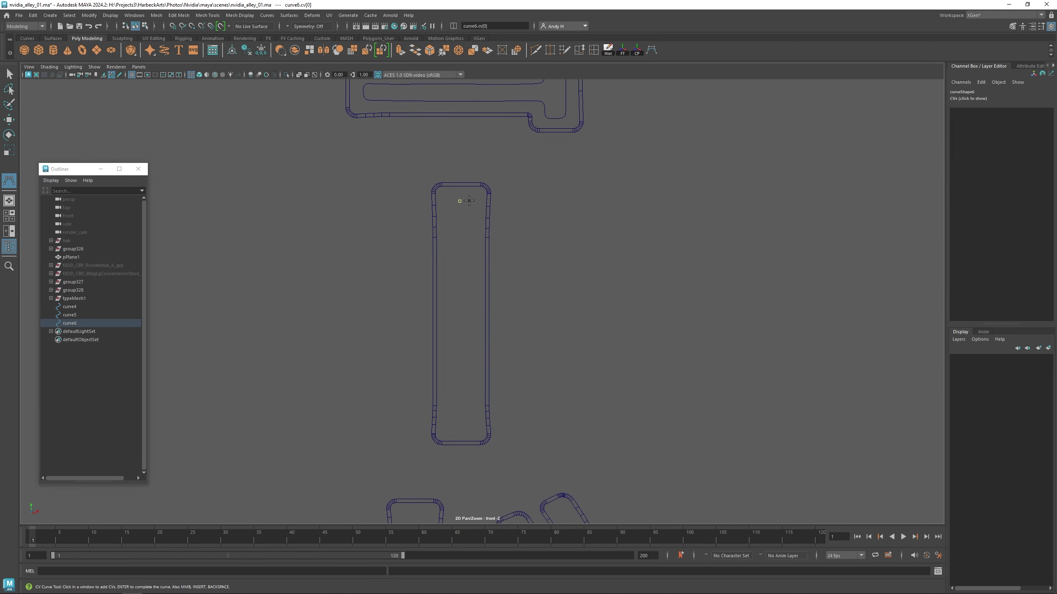
{"action": "left_click", "coordinate": [454, 215]}
{"action": "scroll", "coordinate": [447, 212], "scroll_direction": "up", "scroll_amount": 3}
{"action": "left_click", "coordinate": [432, 129]}
{"action": "key", "text": "Return"}
Step: Even out the upper control points of the dash curve and return to object selection
{"action": "key", "text": "F9"}
{"action": "left_click_drag", "start_coordinate": [410, 118], "coordinate": [557, 158]}
{"action": "left_click", "coordinate": [586, 236]}
{"action": "scroll", "coordinate": [585, 236], "scroll_direction": "down", "scroll_amount": 12}
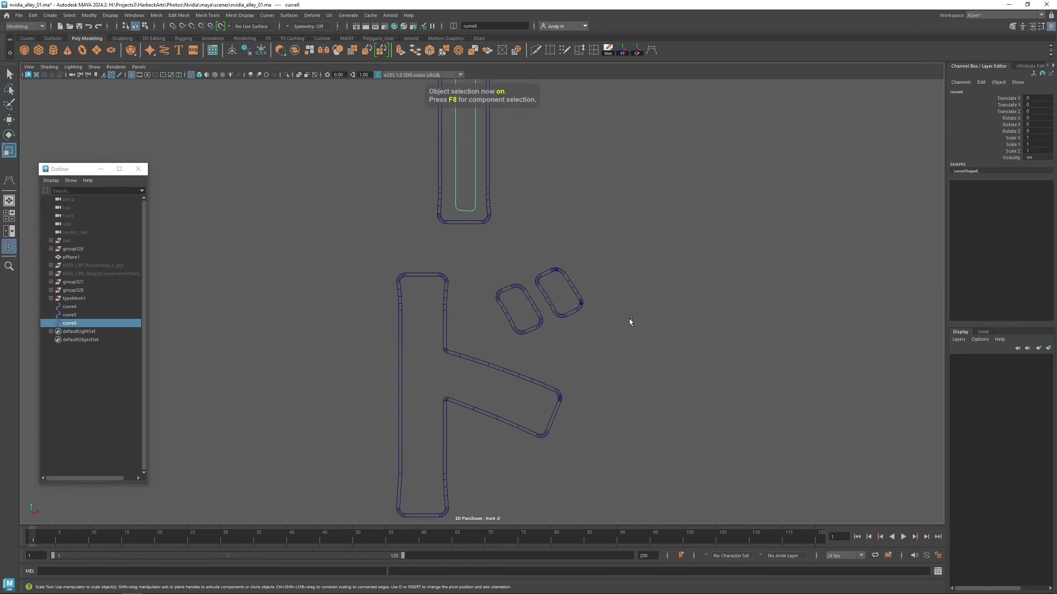
Step: Draw a small closed CV curve inside the first accent stroke of ド and nudge its closing points into line
{"action": "scroll", "coordinate": [629, 319], "scroll_direction": "up", "scroll_amount": 3}
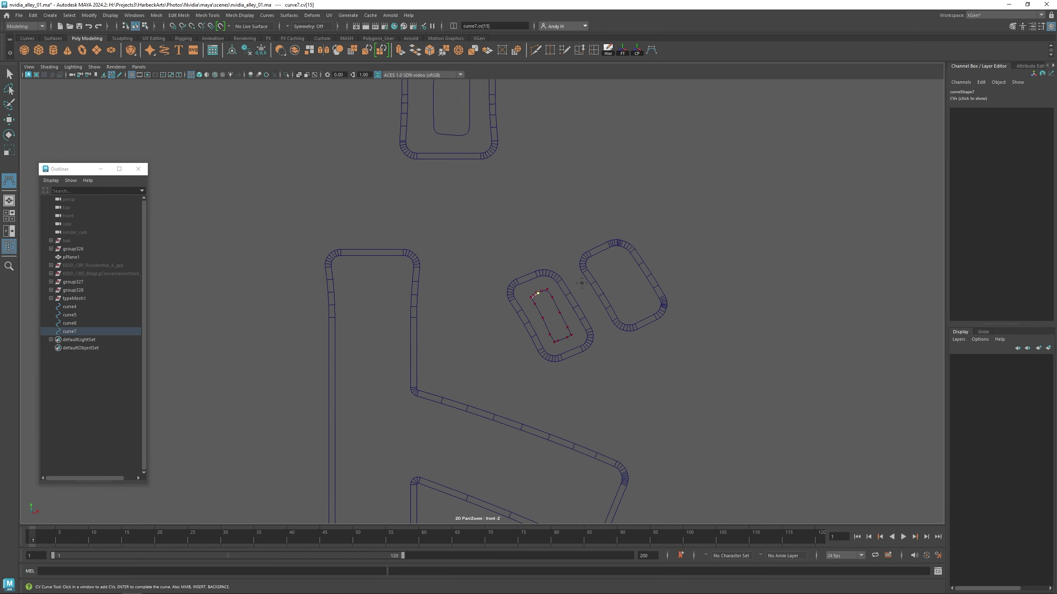
{"action": "key", "text": "Return"}
{"action": "scroll", "coordinate": [581, 283], "scroll_direction": "up", "scroll_amount": 8}
{"action": "key", "text": "F9"}
{"action": "left_click", "coordinate": [618, 283]}
{"action": "left_click_drag", "start_coordinate": [619, 284], "coordinate": [616, 283]}
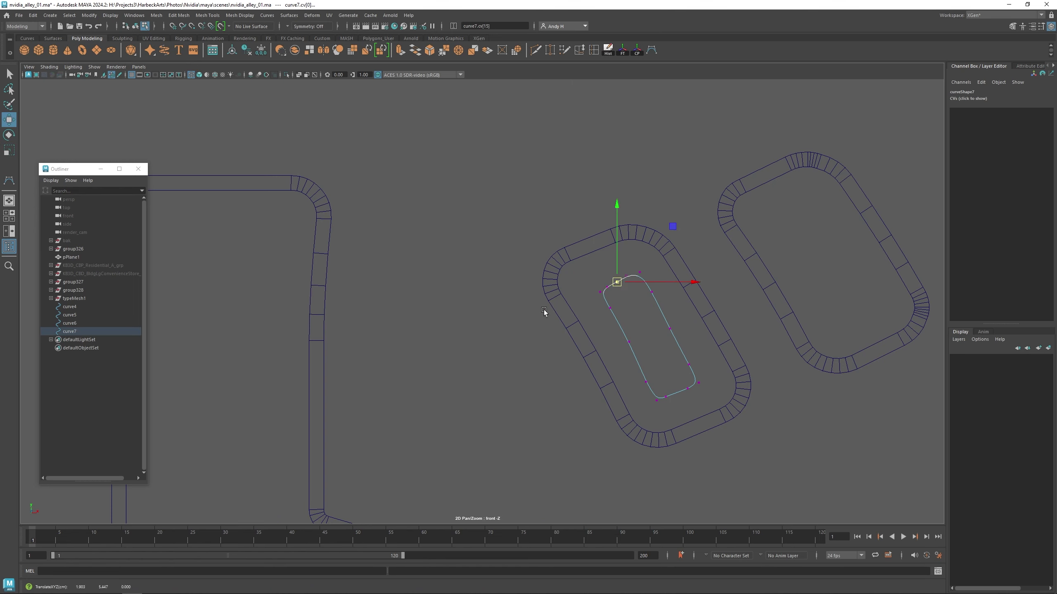
Step: Duplicate the accent stroke curve and move the copy inside the second accent stroke
{"action": "key", "text": "F8"}
{"action": "key", "text": "ctrl+d"}
{"action": "left_click_drag", "start_coordinate": [645, 335], "coordinate": [823, 263]}
Step: Select all the inner letter curves and create sweep meshes from them
{"action": "right_click_drag", "start_coordinate": [823, 262], "coordinate": [533, 240], "text": "alt"}
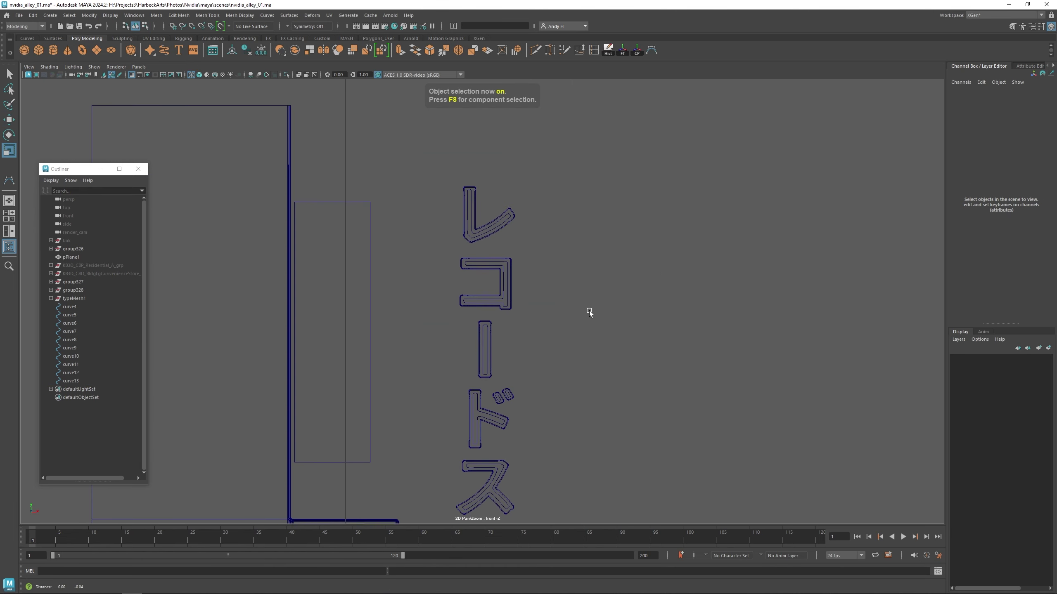
{"action": "middle_click_drag", "start_coordinate": [589, 312], "coordinate": [582, 418], "text": "alt"}
{"action": "scroll", "coordinate": [587, 313], "scroll_direction": "up", "scroll_amount": 1}
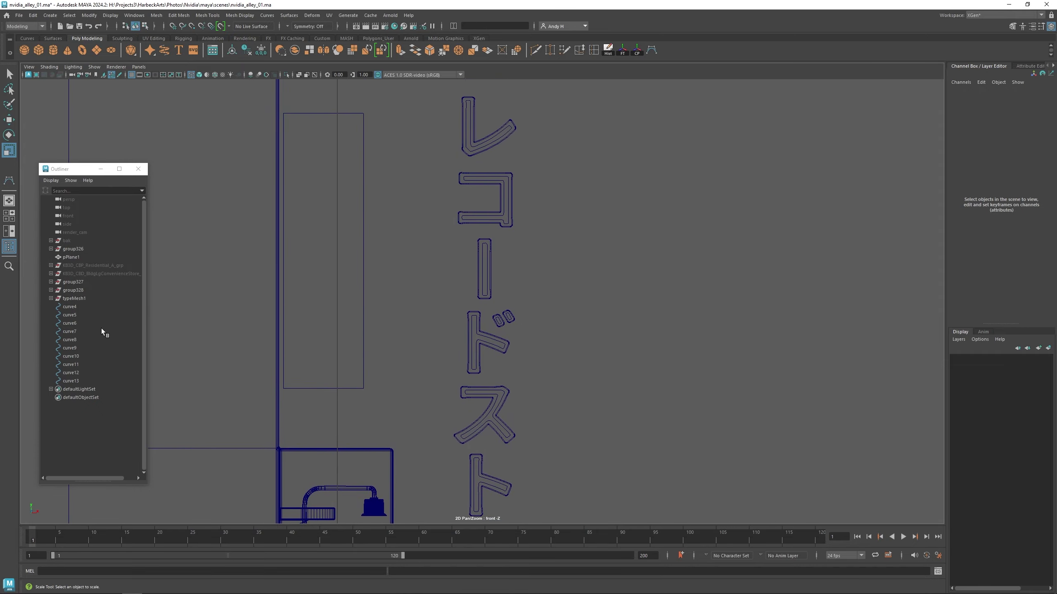
{"action": "left_click_drag", "start_coordinate": [78, 307], "coordinate": [80, 382]}
{"action": "left_click", "coordinate": [90, 17]}
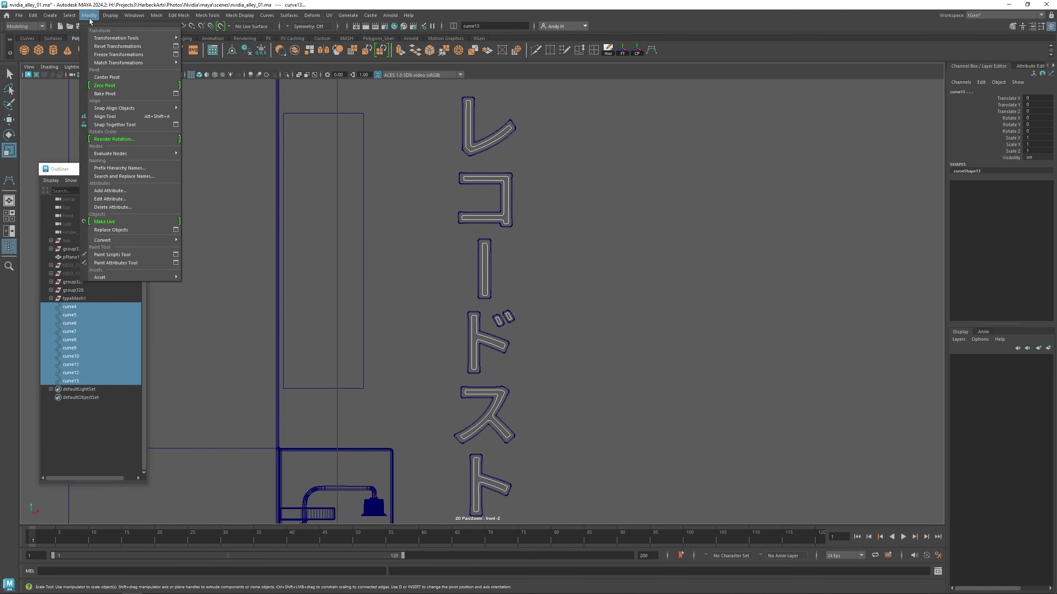
{"action": "mouse_move", "coordinate": [55, 16]}
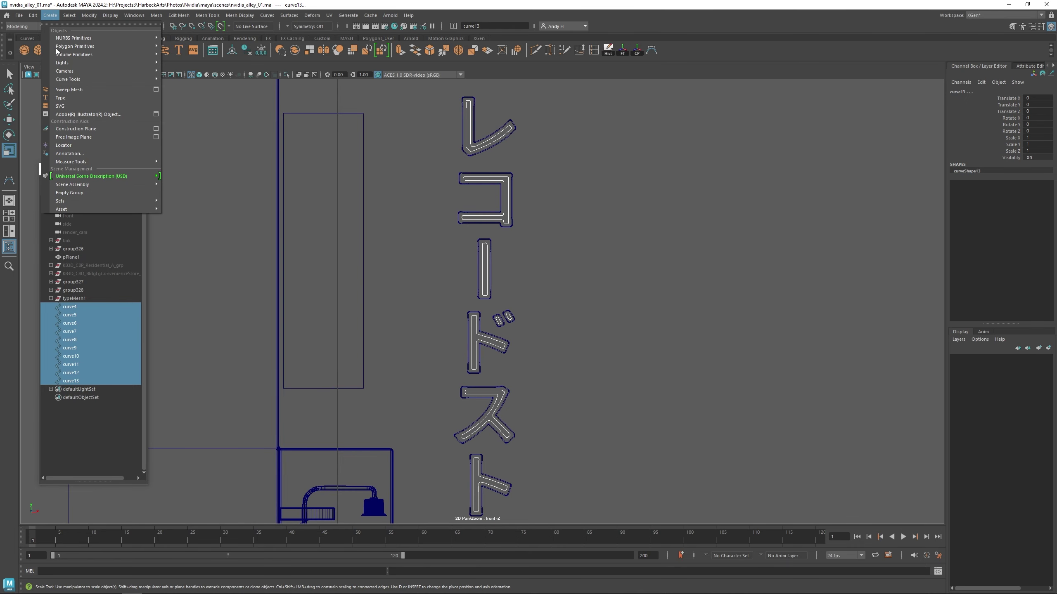
{"action": "left_click", "coordinate": [69, 90]}
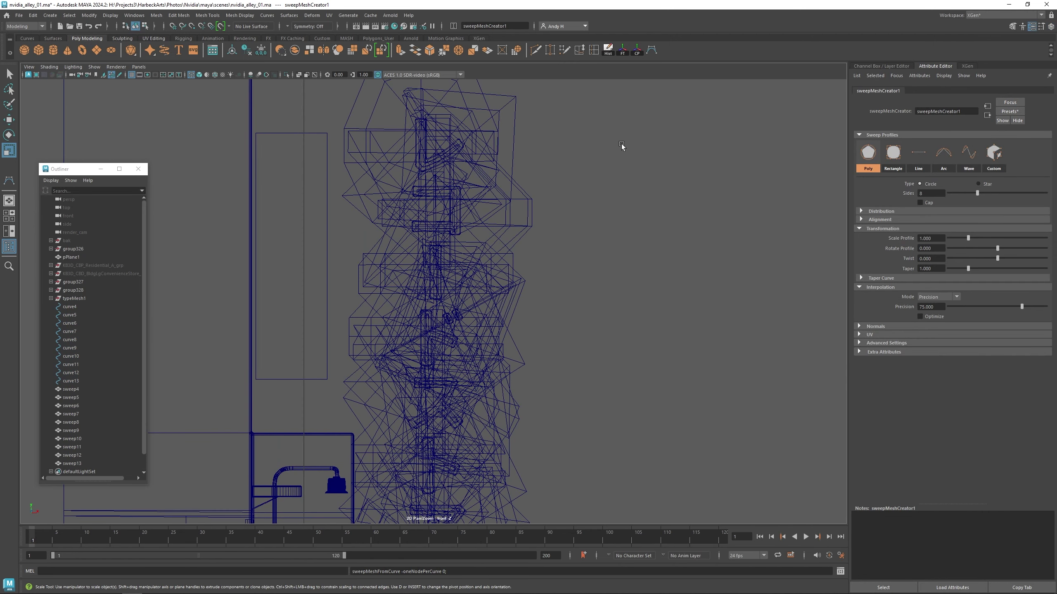
Step: Set the sweep's Scale Profile to 0.010 and Precision to 99.990 with Optimize enabled, then inspect the tubes
{"action": "type", "text": ".010"}
{"action": "key", "text": "Return"}
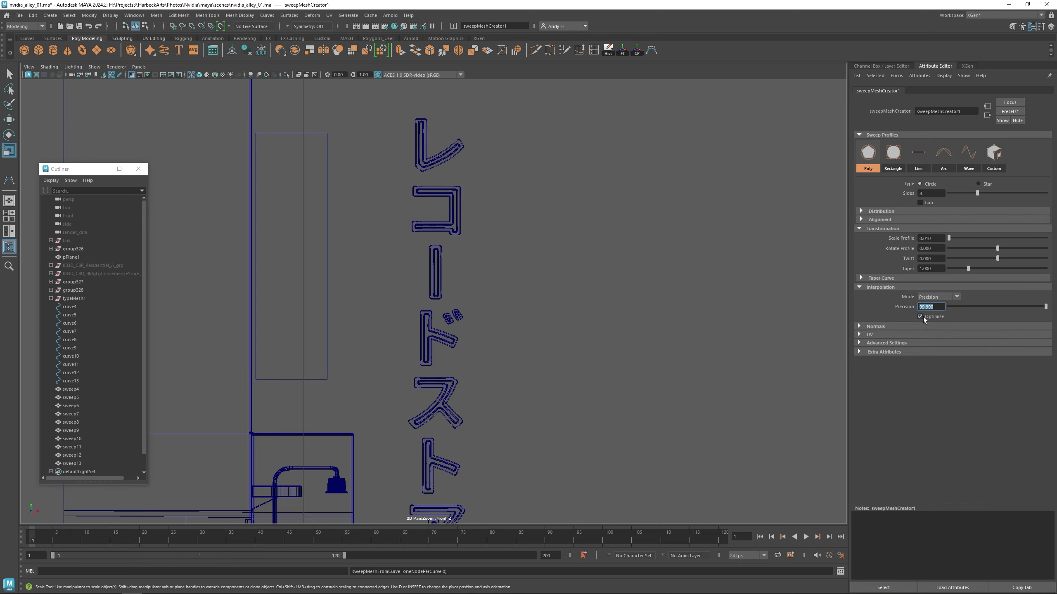
{"action": "scroll", "coordinate": [366, 246], "scroll_direction": "up", "scroll_amount": 8}
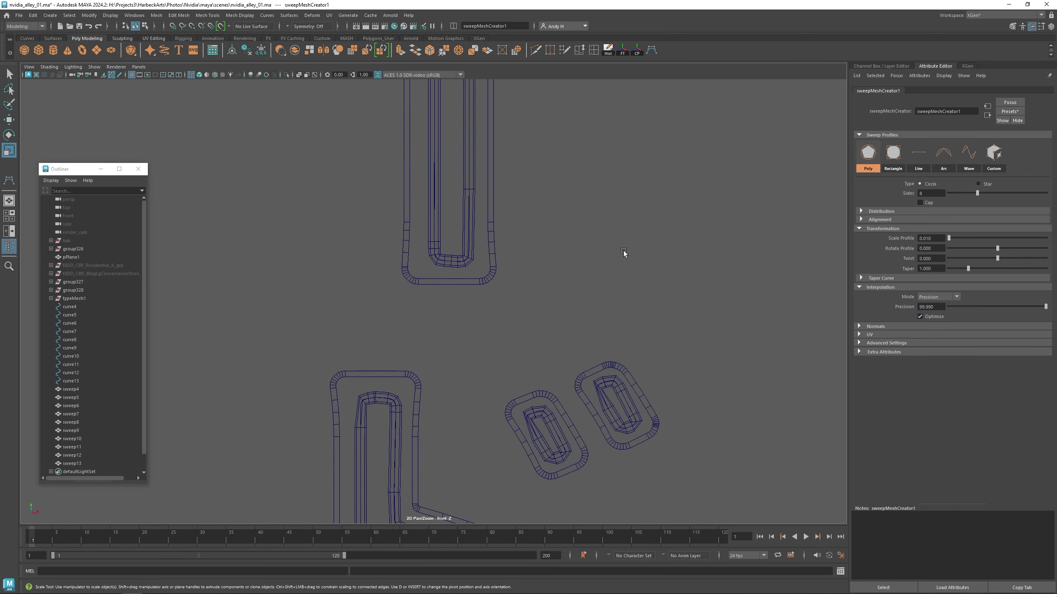
{"action": "middle_click_drag", "start_coordinate": [584, 224], "coordinate": [553, 488], "text": "alt"}
{"action": "scroll", "coordinate": [628, 210], "scroll_direction": "down", "scroll_amount": 8}
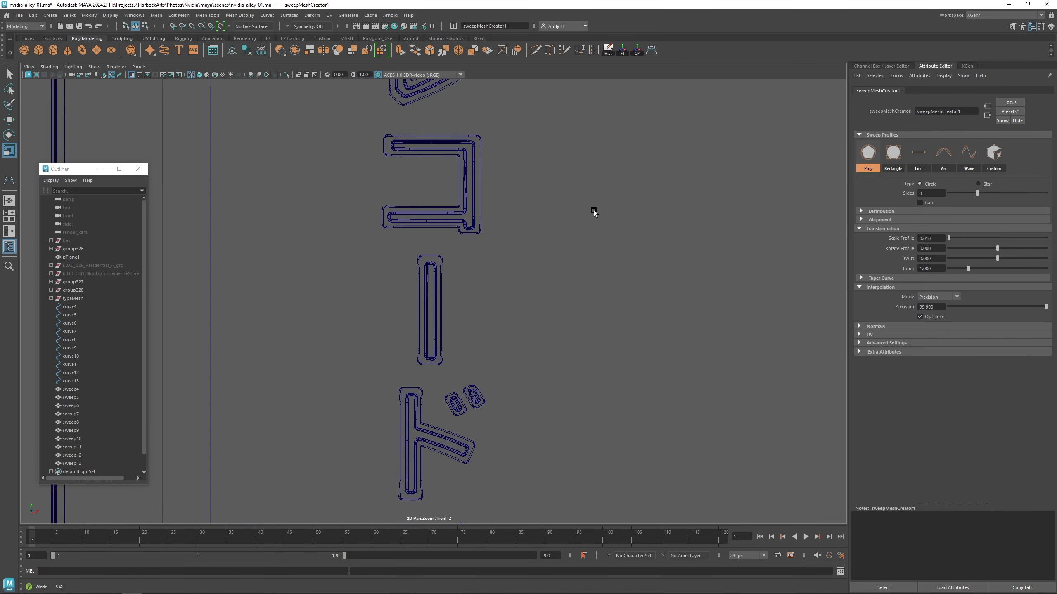
Step: Duplicate the brace's end plate and move the copy to the opposite end of the brace arm
{"action": "scroll", "coordinate": [597, 212], "scroll_direction": "up", "scroll_amount": 2}
{"action": "middle_click_drag", "start_coordinate": [590, 171], "coordinate": [549, 390]}
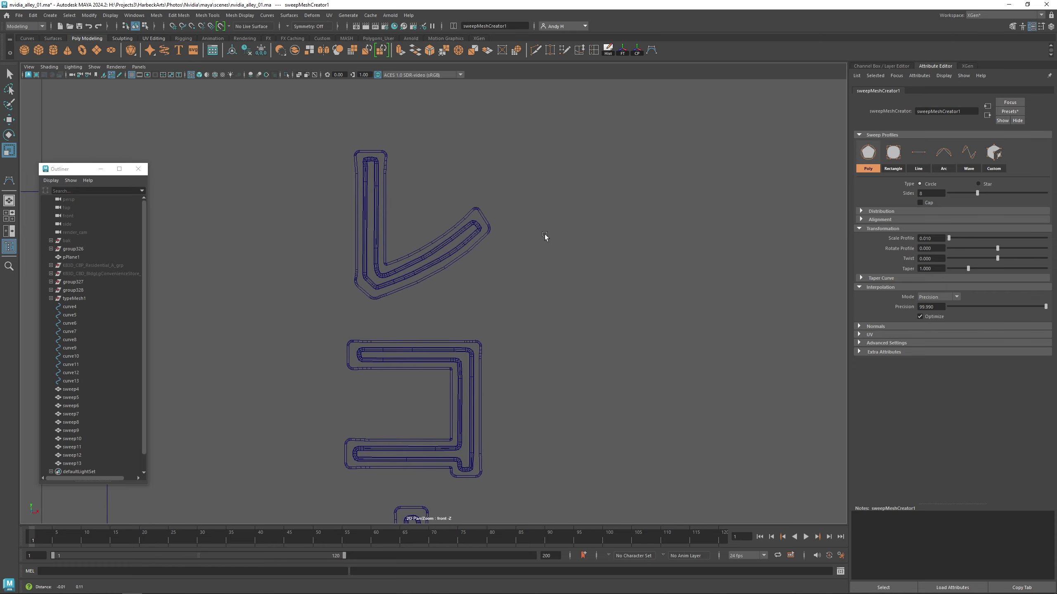
{"action": "scroll", "coordinate": [566, 227], "scroll_direction": "up", "scroll_amount": 2}
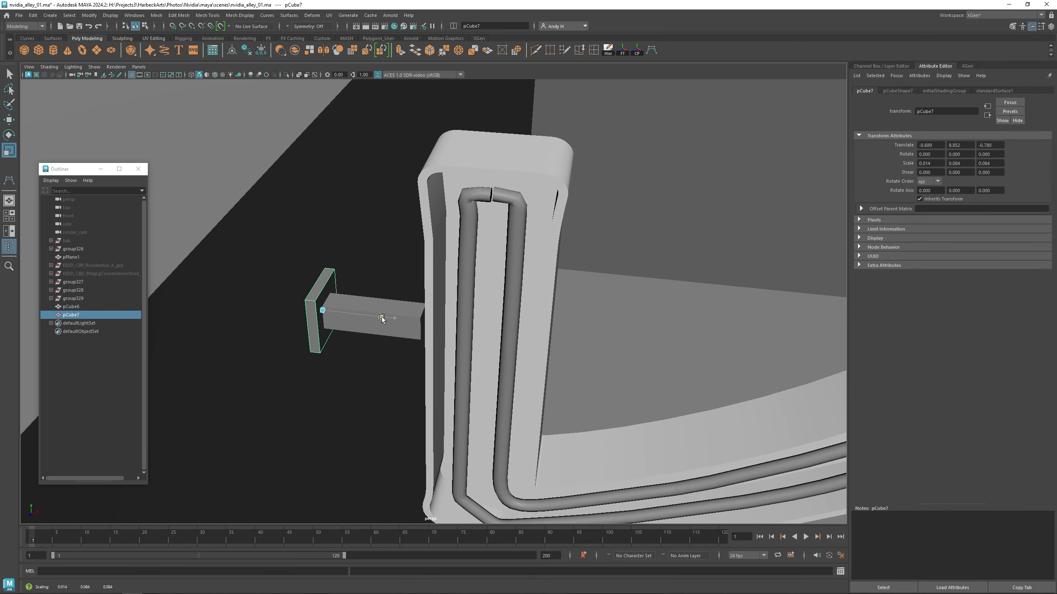
{"action": "key", "text": "w"}
{"action": "left_click", "coordinate": [375, 325]}
{"action": "left_click", "coordinate": [317, 325]}
{"action": "key", "text": "ctrl+d"}
{"action": "left_click_drag", "start_coordinate": [387, 319], "coordinate": [466, 291]}
{"action": "left_click_drag", "start_coordinate": [466, 292], "coordinate": [515, 305]}
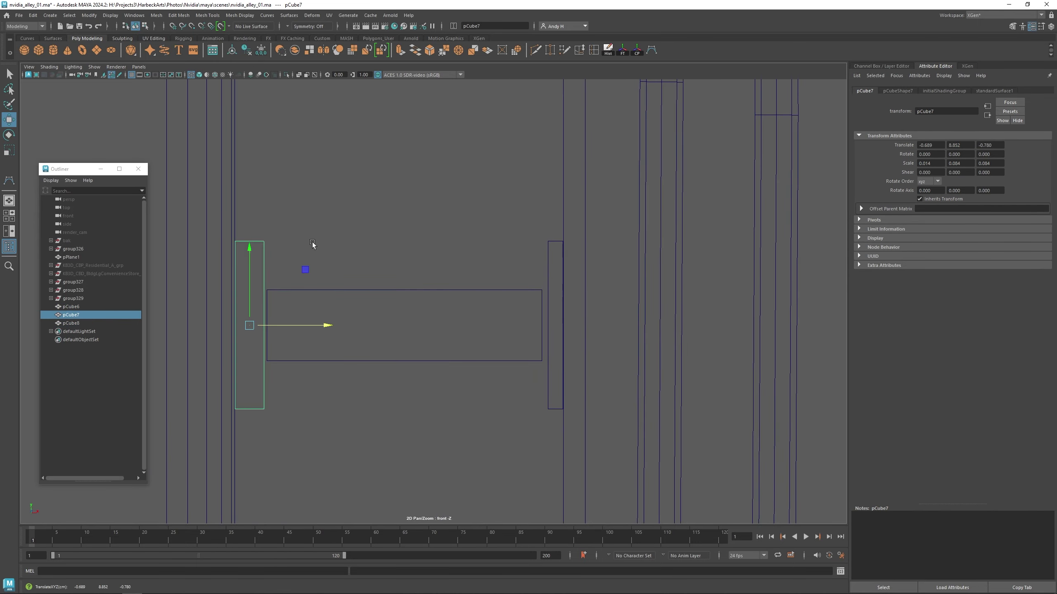
{"action": "left_click", "coordinate": [374, 316]}
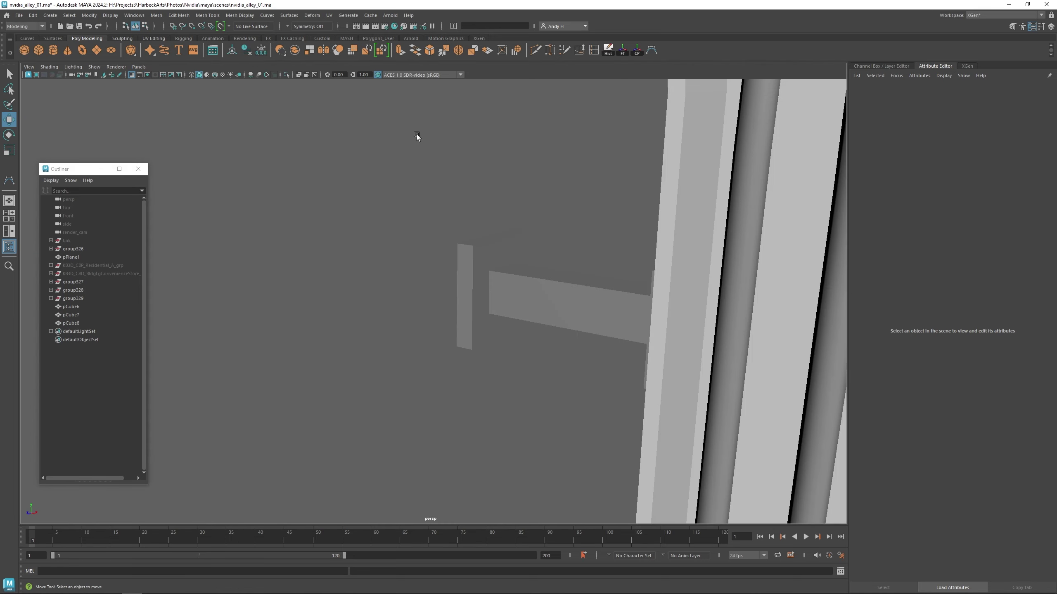
Step: Create a small six-sided cylinder bolt on the brace's end plate, rotated 90 in Z, and bevel it with Fraction 0.3
{"action": "left_click", "coordinate": [474, 248]}
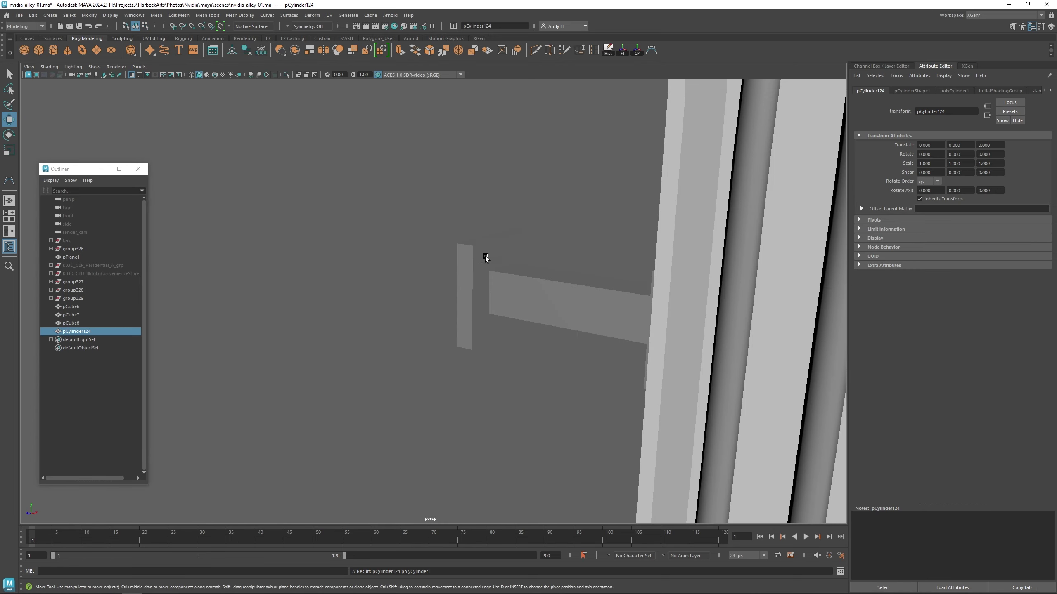
{"action": "key", "text": "f"}
{"action": "scroll", "coordinate": [579, 306], "scroll_direction": "down", "scroll_amount": 5}
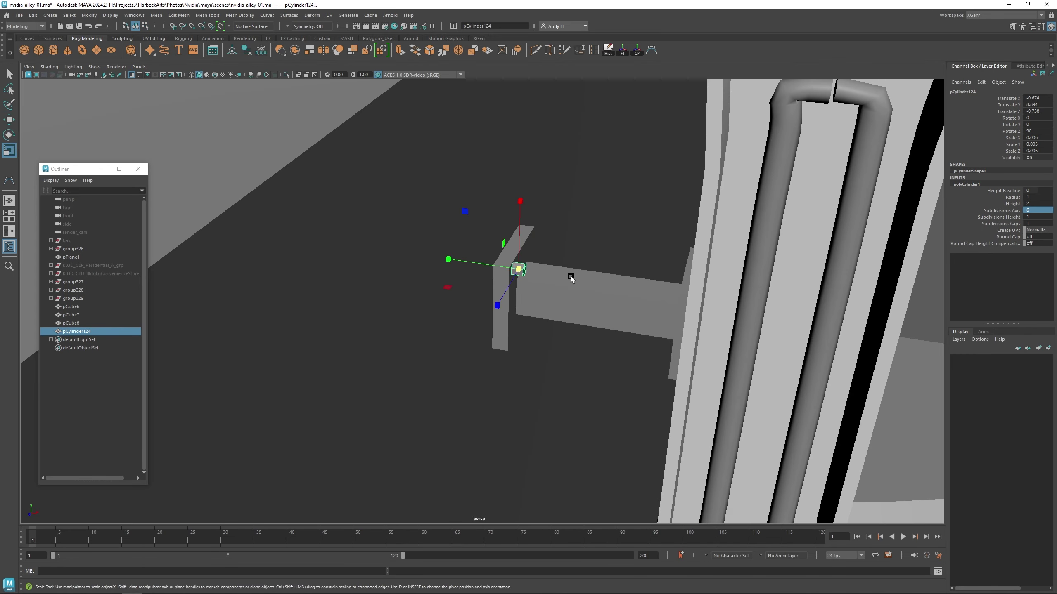
{"action": "key", "text": "f"}
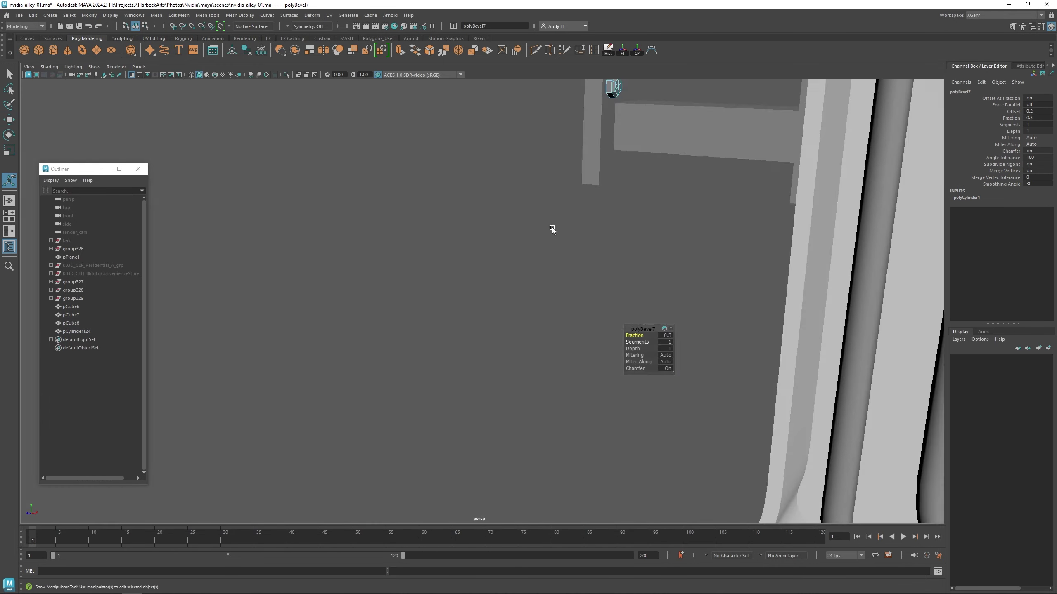
{"action": "right_click", "coordinate": [508, 298]}
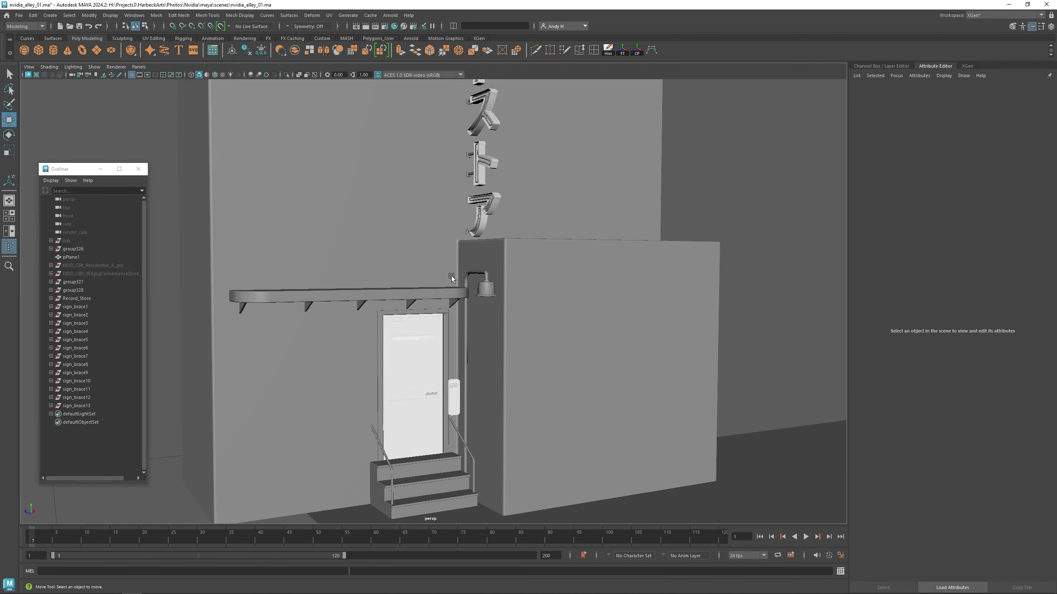
Step: Draw the word RECORDS as curves above the awning, with the O's concentric circles cut into record-groove arcs
{"action": "middle_click_drag", "start_coordinate": [411, 286], "coordinate": [542, 271], "text": "alt"}
{"action": "left_click_drag", "start_coordinate": [542, 271], "coordinate": [499, 270], "text": "alt"}
{"action": "scroll", "coordinate": [477, 264], "scroll_direction": "up", "scroll_amount": 2}
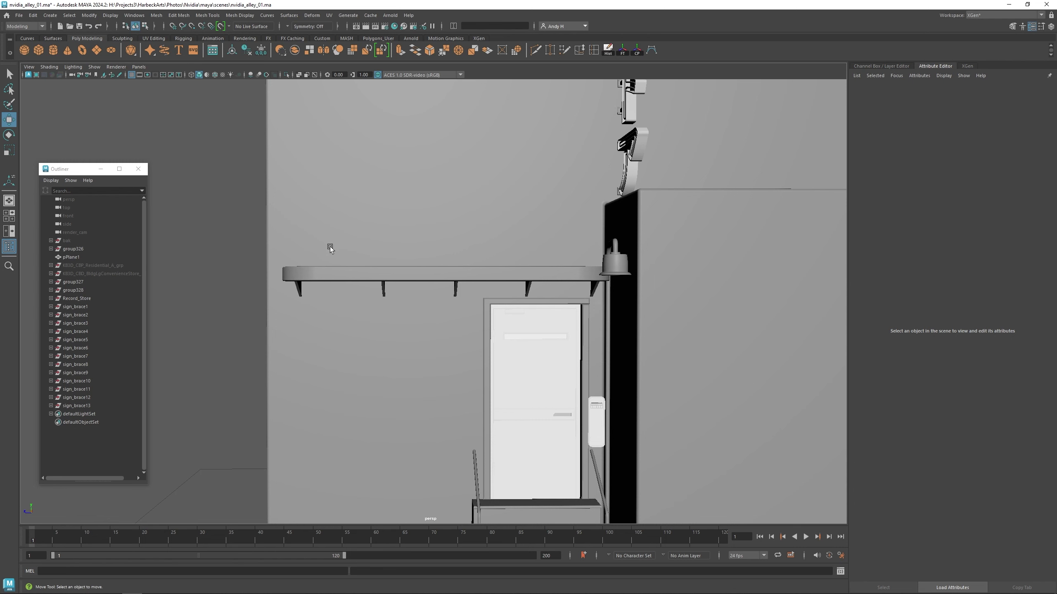
{"action": "left_click", "coordinate": [346, 428]}
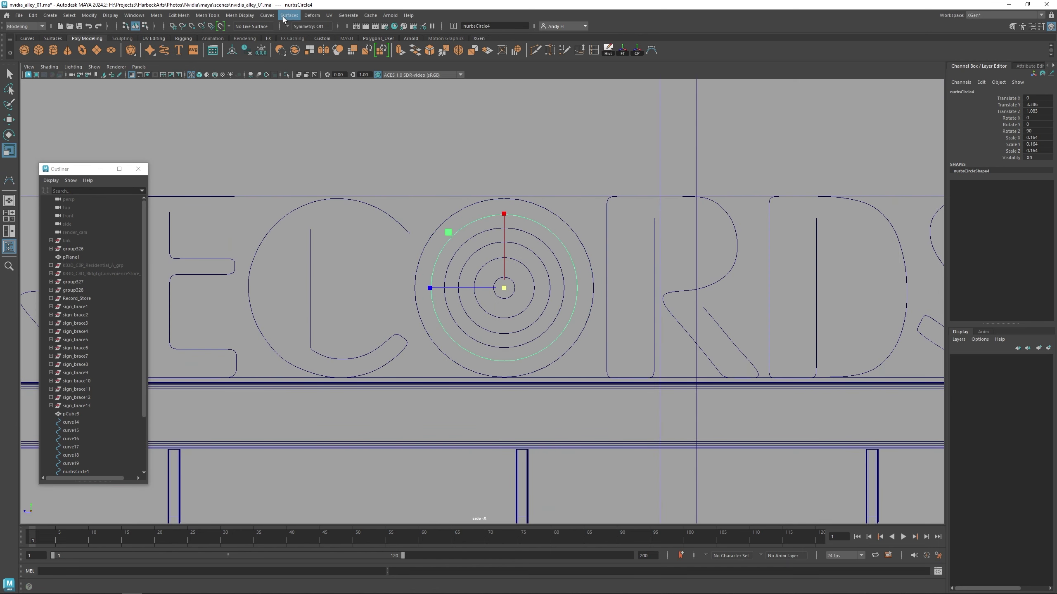
{"action": "left_click", "coordinate": [268, 15]}
{"action": "left_click", "coordinate": [420, 130]}
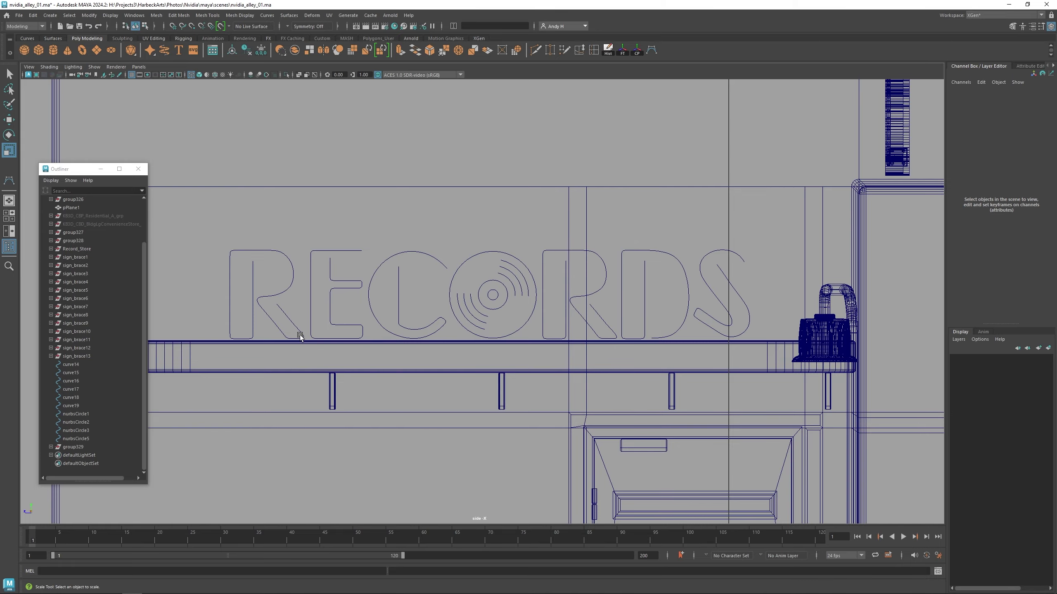
Step: Create sweep meshes from the RECORDS curves with Scale Profile 0.05 and Precision 99.999, adjust the thickness, and select the sweeps
{"action": "left_click", "coordinate": [300, 336]}
{"action": "left_click", "coordinate": [50, 15]}
{"action": "left_click", "coordinate": [67, 120]}
{"action": "left_click_drag", "start_coordinate": [932, 239], "coordinate": [881, 236]}
{"action": "type", "text": "0.05"}
{"action": "left_click_drag", "start_coordinate": [934, 307], "coordinate": [913, 310]}
{"action": "type", "text": "99.999"}
{"action": "left_click_drag", "start_coordinate": [932, 238], "coordinate": [891, 240]}
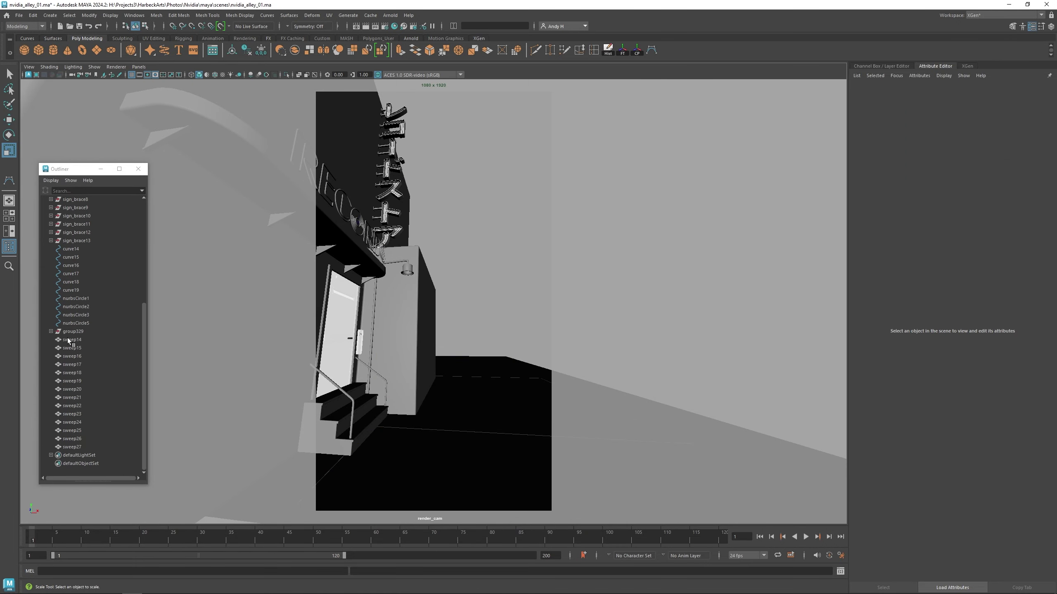
{"action": "left_click_drag", "start_coordinate": [68, 341], "coordinate": [71, 447]}
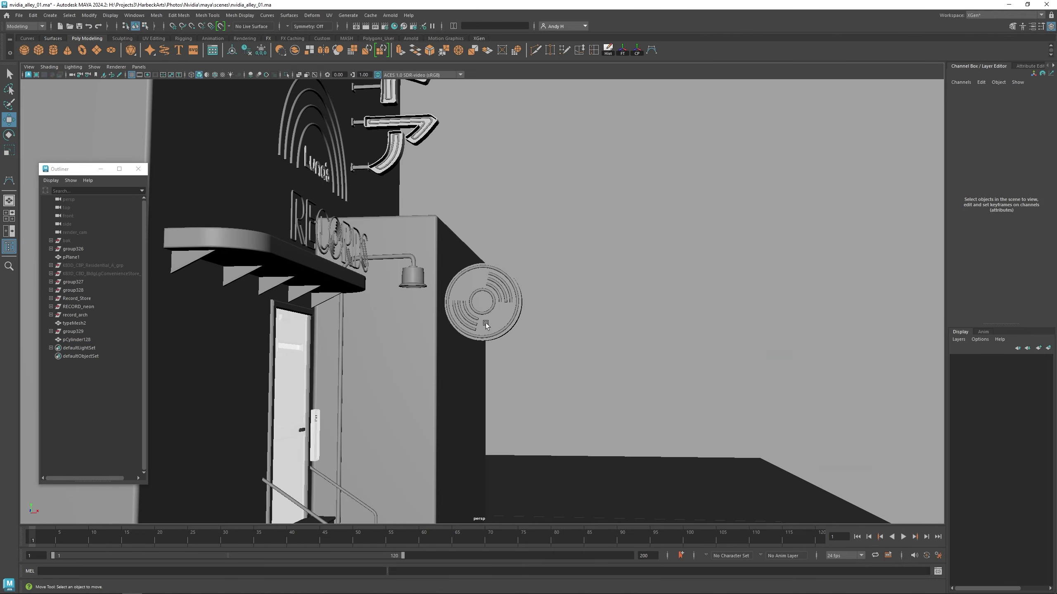
Step: Place the stack of neon letter meshes at the top of the round record sign with their pivot at its centre
{"action": "left_click", "coordinate": [483, 321]}
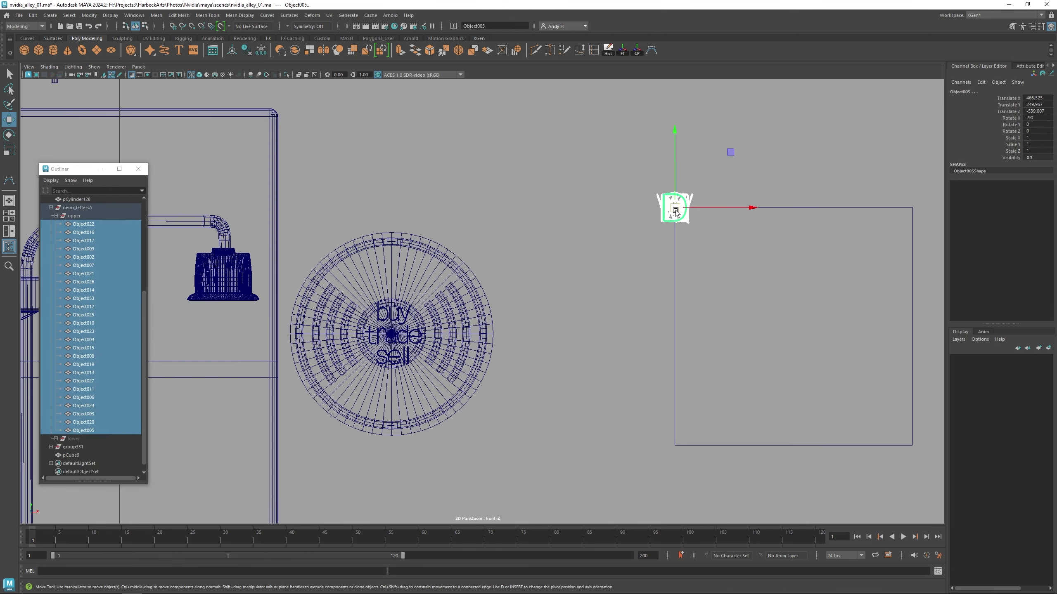
{"action": "scroll", "coordinate": [568, 255], "scroll_direction": "up", "scroll_amount": 5}
{"action": "scroll", "coordinate": [504, 355], "scroll_direction": "down", "scroll_amount": 5}
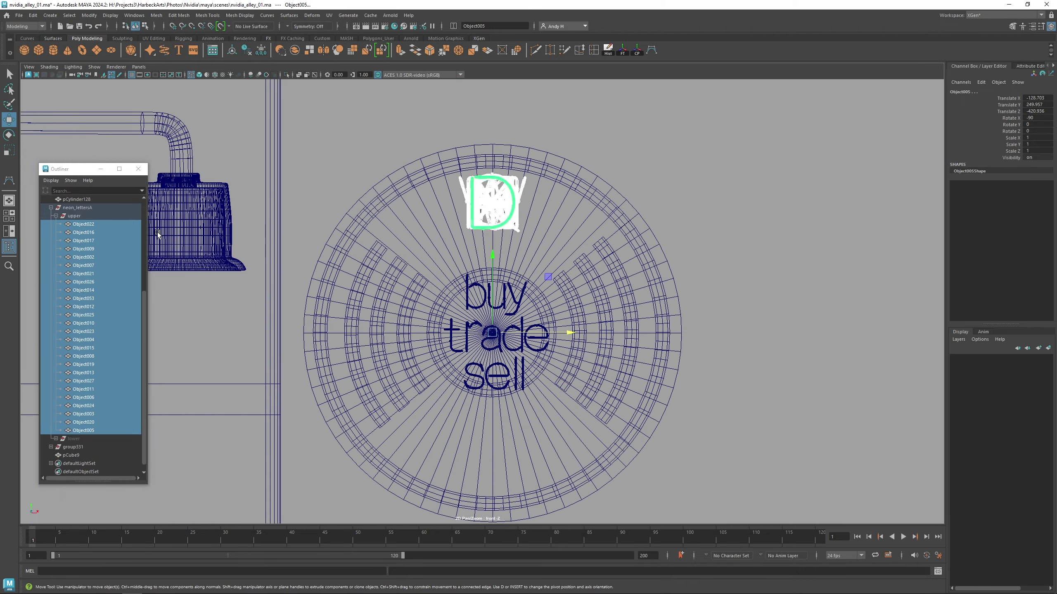
Step: Rotate the first neon letter about the sign's centre along the upper arc and hide unneeded letters of the stack
{"action": "left_click", "coordinate": [83, 224]}
{"action": "key", "text": "e"}
{"action": "left_click_drag", "start_coordinate": [442, 278], "coordinate": [463, 264]}
{"action": "key", "text": "ctrl+h"}
{"action": "left_click", "coordinate": [84, 232]}
{"action": "left_click", "coordinate": [96, 241]}
{"action": "key", "text": "ctrl+h"}
Step: Rotate another neon letter toward the far end of the upper arc, duplicate a letter, and hide more unused letters
{"action": "left_click", "coordinate": [96, 257]}
{"action": "left_click_drag", "start_coordinate": [541, 278], "coordinate": [566, 342]}
{"action": "key", "text": "ctrl+h"}
{"action": "left_click", "coordinate": [95, 290]}
{"action": "key", "text": "ctrl+z"}
{"action": "left_click", "coordinate": [96, 215]}
{"action": "key", "text": "ctrl+d"}
{"action": "key", "text": "ctrl+h"}
{"action": "left_click", "coordinate": [95, 290]}
{"action": "key", "text": "ctrl+h"}
Step: Hide the next unused letters and rotate another letter into its slot near the top of the round sign
{"action": "left_click", "coordinate": [94, 324]}
{"action": "left_click", "coordinate": [95, 348]}
{"action": "left_click", "coordinate": [97, 382]}
{"action": "key", "text": "ctrl+h"}
{"action": "left_click", "coordinate": [93, 430]}
{"action": "left_click_drag", "start_coordinate": [508, 260], "coordinate": [528, 268]}
{"action": "left_click", "coordinate": [509, 228]}
{"action": "left_click", "coordinate": [460, 232]}
{"action": "left_click", "coordinate": [509, 224]}
Step: Duplicate a placed letter, rotate the copy along the arc to complete RECORD, and delete an unneeded letter
{"action": "left_click", "coordinate": [416, 247]}
{"action": "key", "text": "ctrl+d"}
{"action": "left_click_drag", "start_coordinate": [491, 259], "coordinate": [526, 260]}
{"action": "left_click", "coordinate": [612, 241]}
{"action": "left_click", "coordinate": [86, 225]}
{"action": "key", "text": "Delete"}
{"action": "left_click", "coordinate": [743, 185]}
Step: Show the hidden neon letters in the letter groups and set the selected letter's Rotate Y to 0
{"action": "left_click", "coordinate": [56, 357]}
{"action": "left_click", "coordinate": [76, 374]}
{"action": "key", "text": "shift+h"}
{"action": "left_click", "coordinate": [56, 373]}
{"action": "left_click", "coordinate": [416, 247]}
{"action": "left_click", "coordinate": [1032, 125]}
{"action": "type", "text": "0"}
Step: Select the range of stacked letters and move them down to the bottom of the round sign
{"action": "left_click_drag", "start_coordinate": [83, 315], "coordinate": [83, 455], "text": "ctrl"}
{"action": "key", "text": "w"}
{"action": "left_click_drag", "start_coordinate": [493, 129], "coordinate": [493, 389]}
Step: Reveal the hidden letters of the copied group and delete the ones not needed for STORE
{"action": "left_click", "coordinate": [84, 248]}
{"action": "key", "text": "shift+h"}
{"action": "left_click_drag", "start_coordinate": [85, 265], "coordinate": [86, 306]}
{"action": "key", "text": "shift+h"}
{"action": "left_click", "coordinate": [86, 249]}
{"action": "key", "text": "ctrl+z"}
{"action": "key", "text": "ctrl+z"}
{"action": "key", "text": "ctrl+z"}
{"action": "key", "text": "ctrl+z"}
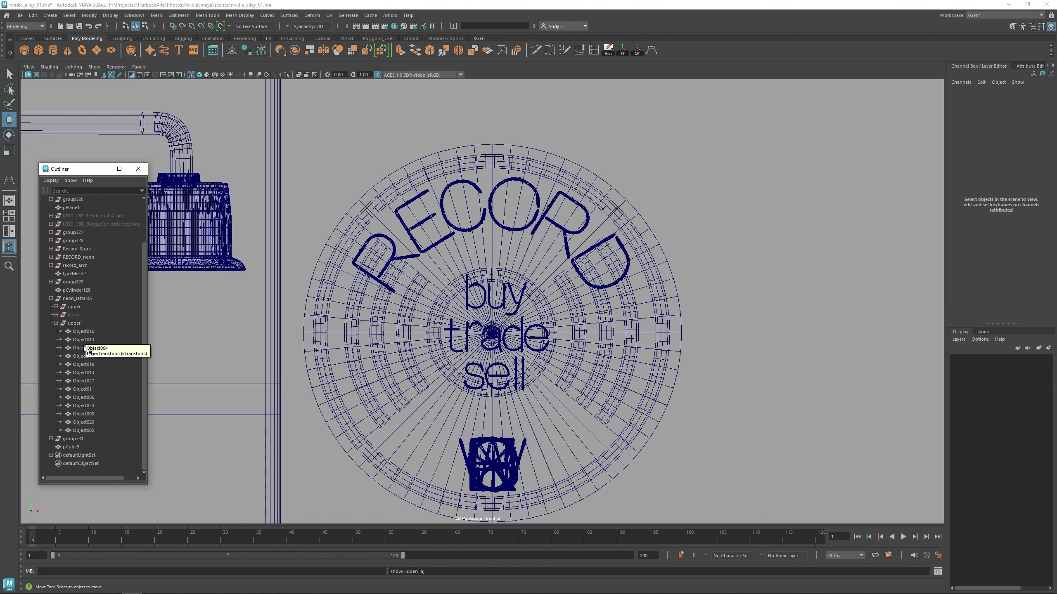
{"action": "key", "text": "Delete"}
Step: Rotate the remaining letters about the sign's centre so they spell STORE along the lower arc
{"action": "left_click", "coordinate": [84, 397]}
{"action": "key", "text": "e"}
{"action": "left_click_drag", "start_coordinate": [492, 406], "coordinate": [410, 396]}
{"action": "left_click", "coordinate": [84, 389]}
{"action": "left_click", "coordinate": [83, 381]}
{"action": "left_click", "coordinate": [83, 414]}
{"action": "left_click_drag", "start_coordinate": [505, 406], "coordinate": [742, 516]}
{"action": "key", "text": "ctrl+z"}
{"action": "key", "text": "ctrl+z"}
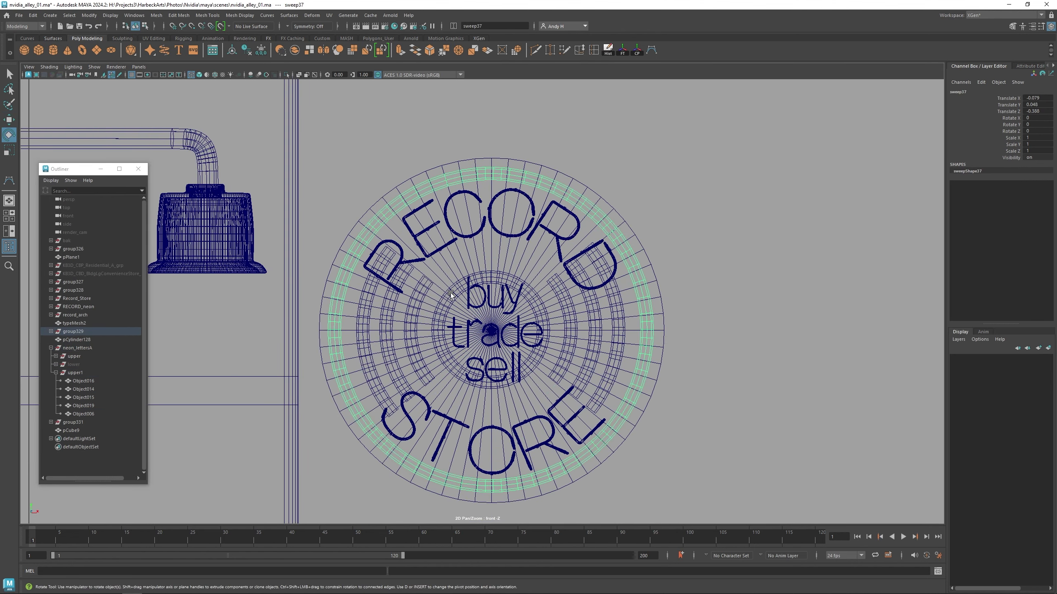
Step: Select all vertices of the round sign's outer neon ring and adjust them slightly together
{"action": "right_click_drag", "start_coordinate": [454, 315], "coordinate": [410, 315]}
{"action": "left_click_drag", "start_coordinate": [310, 146], "coordinate": [686, 512]}
{"action": "left_click", "coordinate": [90, 16]}
{"action": "mouse_move", "coordinate": [178, 15]}
{"action": "left_click", "coordinate": [182, 120]}
{"action": "left_click_drag", "start_coordinate": [563, 329], "coordinate": [565, 329]}
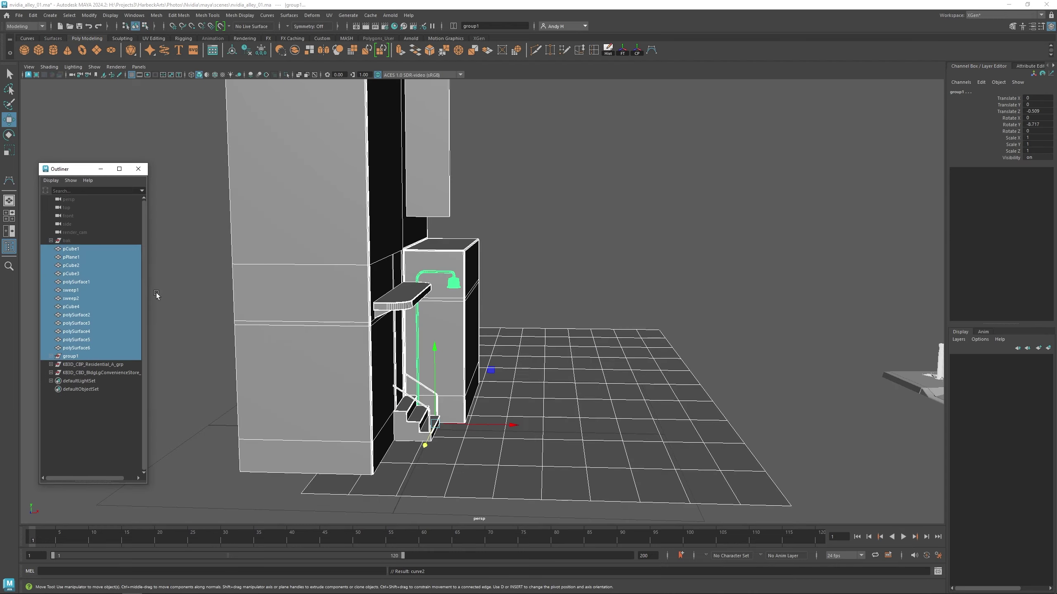
Step: Select both KB3D building groups, move them beside the alley, and set Rotate Y to -90
{"action": "left_click", "coordinate": [91, 274]}
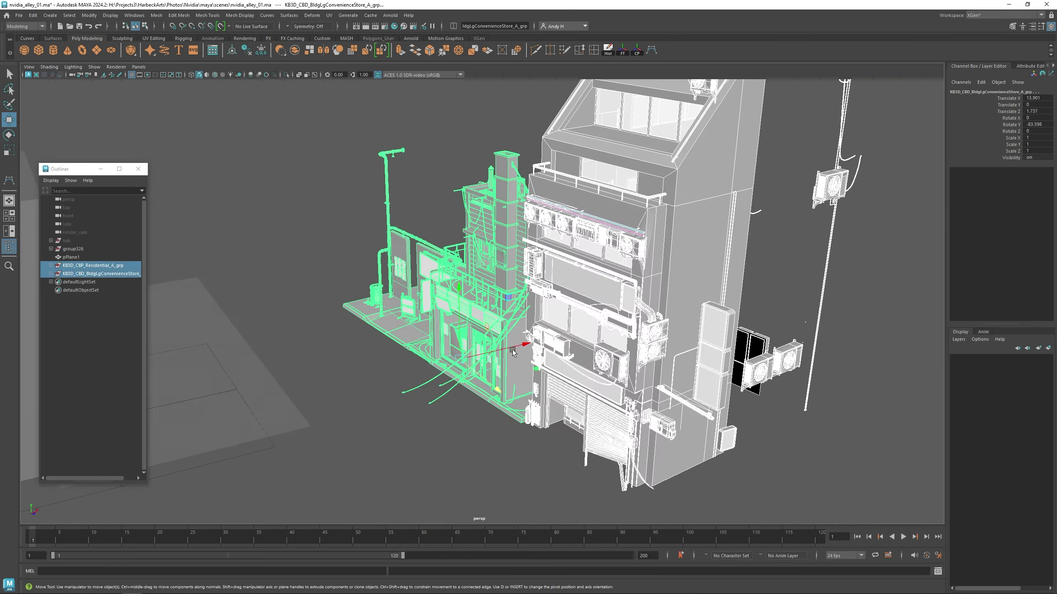
{"action": "left_click_drag", "start_coordinate": [512, 353], "coordinate": [520, 291], "text": "alt"}
{"action": "left_click", "coordinate": [139, 67]}
{"action": "left_click_drag", "start_coordinate": [716, 388], "coordinate": [653, 418]}
{"action": "left_click", "coordinate": [1037, 124]}
{"action": "type", "text": "-90"}
{"action": "key", "text": "Return"}
Step: Select the KB3D residential building group and position it along the alley opposite the stairs
{"action": "left_click", "coordinate": [382, 242]}
{"action": "left_click", "coordinate": [92, 265]}
{"action": "left_click_drag", "start_coordinate": [478, 267], "coordinate": [646, 302], "text": "alt"}
{"action": "left_click", "coordinate": [510, 335]}
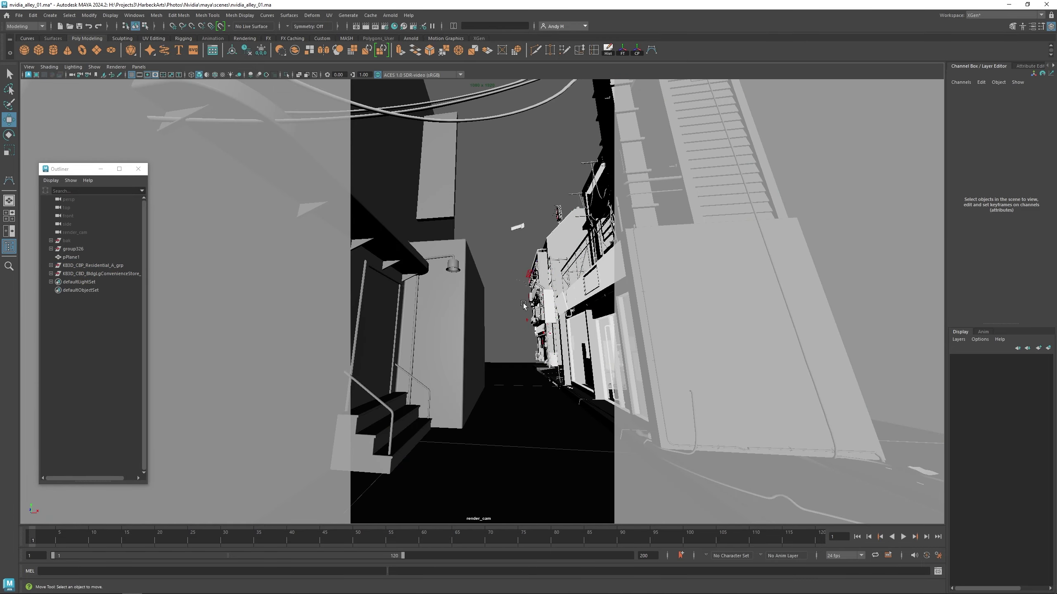
Step: Delete the stray object floating beyond the alley and select the square sign's frame on the residential building
{"action": "left_click", "coordinate": [518, 227]}
{"action": "key", "text": "space"}
{"action": "key", "text": "space"}
{"action": "key", "text": "f"}
{"action": "key", "text": "Delete"}
{"action": "left_click_drag", "start_coordinate": [559, 256], "coordinate": [612, 376], "text": "alt"}
{"action": "left_click", "coordinate": [637, 251]}
{"action": "key", "text": "f"}
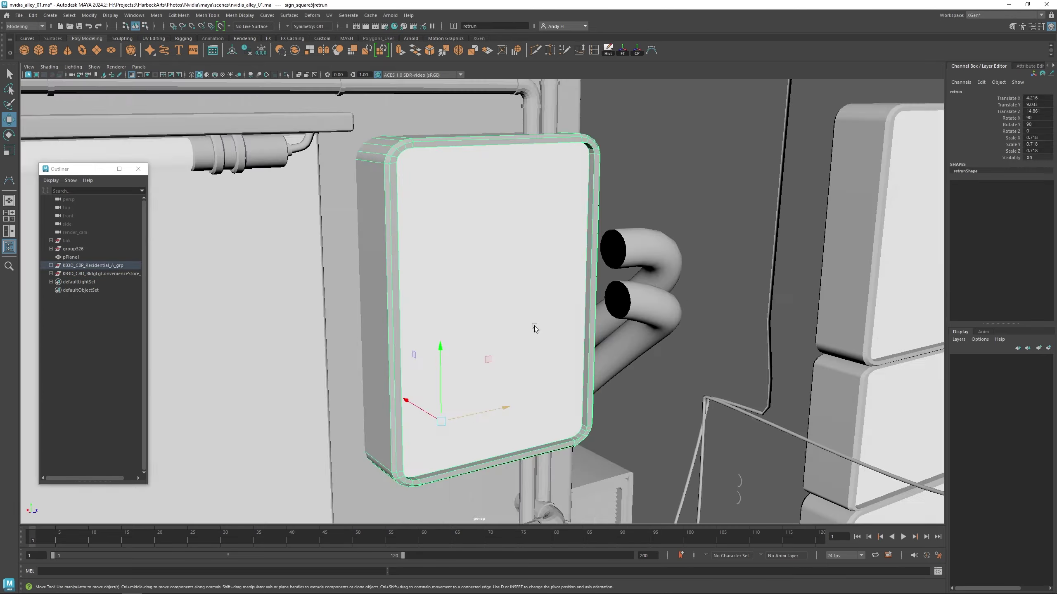
Step: Move the AC_SciFi_06 air-conditioning unit over to the awning and stairs, turned to Rotate Y 178.604
{"action": "key", "text": "ctrl+z"}
{"action": "key", "text": "ctrl+z"}
{"action": "key", "text": "ctrl+z"}
{"action": "key", "text": "ctrl+z"}
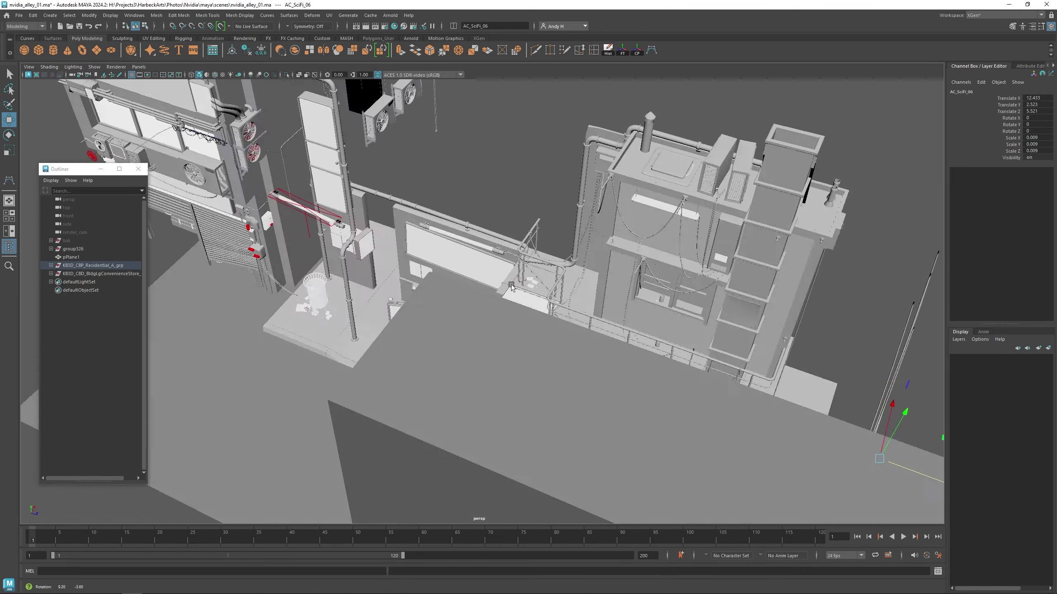
{"action": "key", "text": "ctrl+z"}
{"action": "key", "text": "ctrl+z"}
{"action": "key", "text": "ctrl+z"}
{"action": "key", "text": "ctrl+z"}
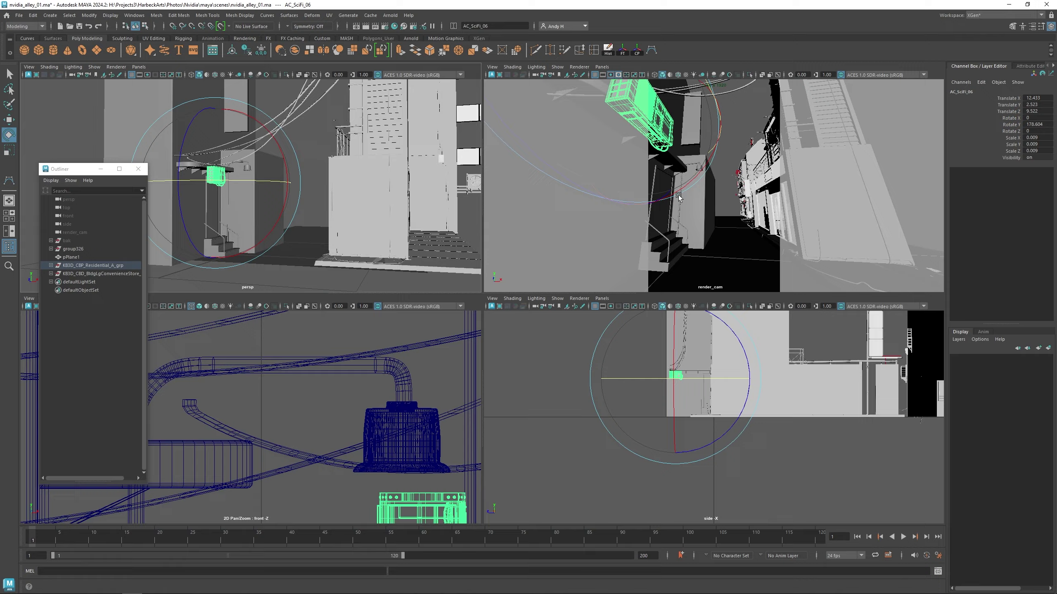
Step: Move the air-conditioning unit to the side wall of the block beside the hanging lamp
{"action": "key", "text": "space"}
{"action": "left_click_drag", "start_coordinate": [470, 292], "coordinate": [420, 358], "text": "alt"}
{"action": "key", "text": "w"}
{"action": "key", "text": "ctrl+z"}
{"action": "key", "text": "ctrl+z"}
{"action": "key", "text": "ctrl+z"}
{"action": "key", "text": "ctrl+z"}
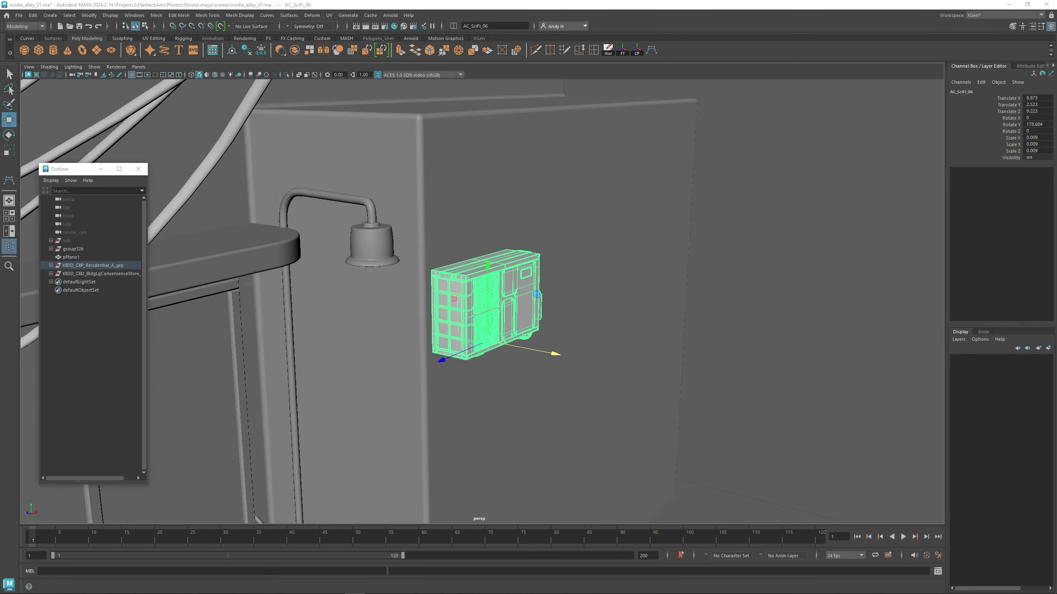
Step: Fit the air-conditioning unit against the block's side wall and select the stacked sign group on the KB3D building
{"action": "key", "text": "ctrl+z"}
{"action": "key", "text": "ctrl+z"}
{"action": "key", "text": "ctrl+z"}
{"action": "key", "text": "ctrl+z"}
{"action": "key", "text": "ctrl+z"}
{"action": "key", "text": "ctrl+z"}
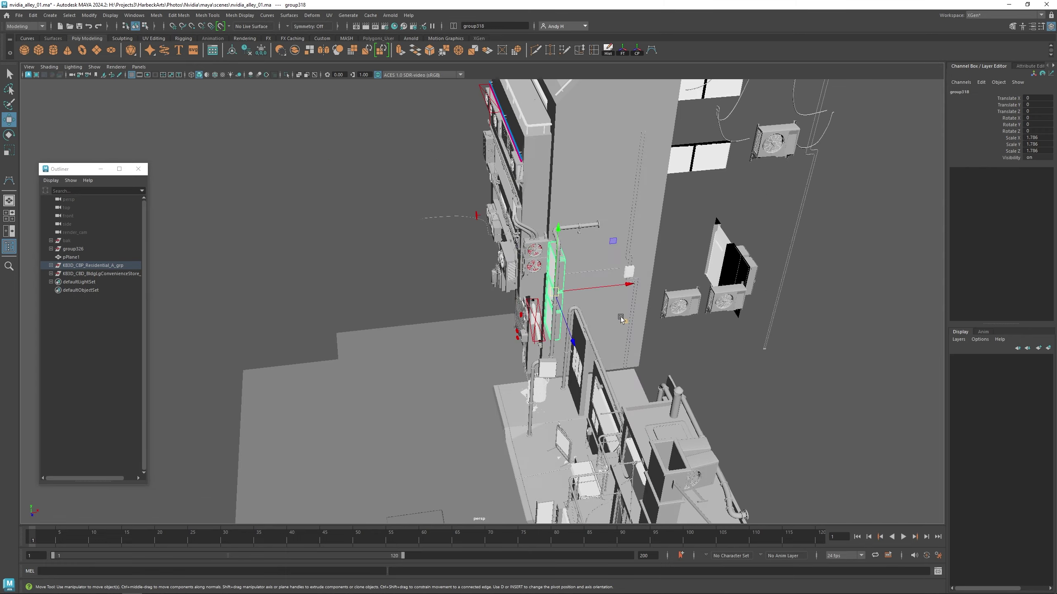
Step: Move the stacked sign group to the block's front wall with Rotate Y set to 90
{"action": "key", "text": "ctrl+z"}
{"action": "key", "text": "ctrl+z"}
{"action": "key", "text": "ctrl+z"}
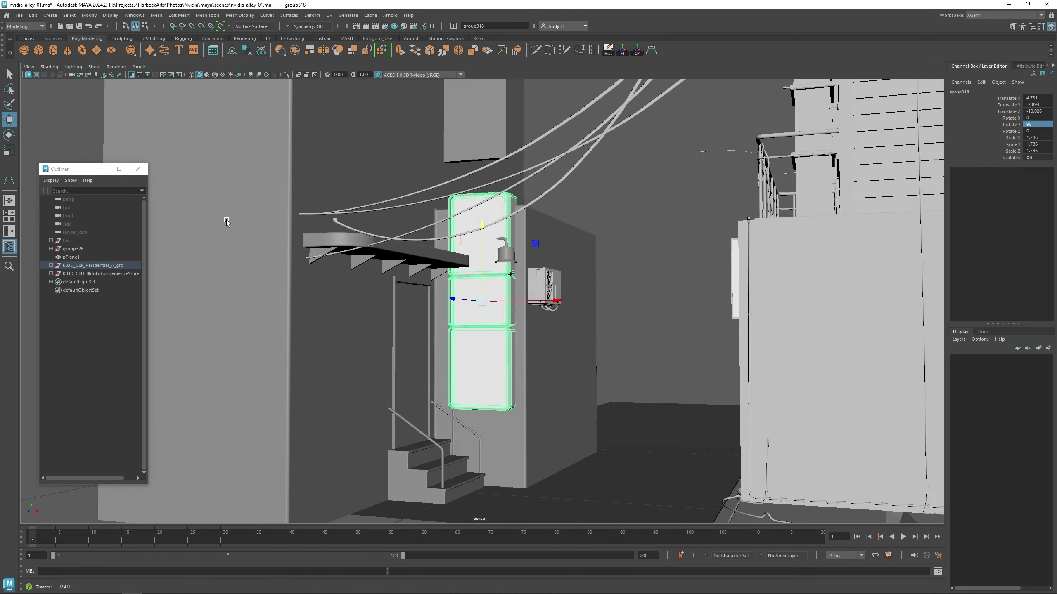
Step: Reduce and reposition the stack of three signs below the lamp and select the middle sign's face
{"action": "key", "text": "ctrl+z"}
{"action": "key", "text": "ctrl+z"}
{"action": "key", "text": "ctrl+z"}
{"action": "key", "text": "ctrl+z"}
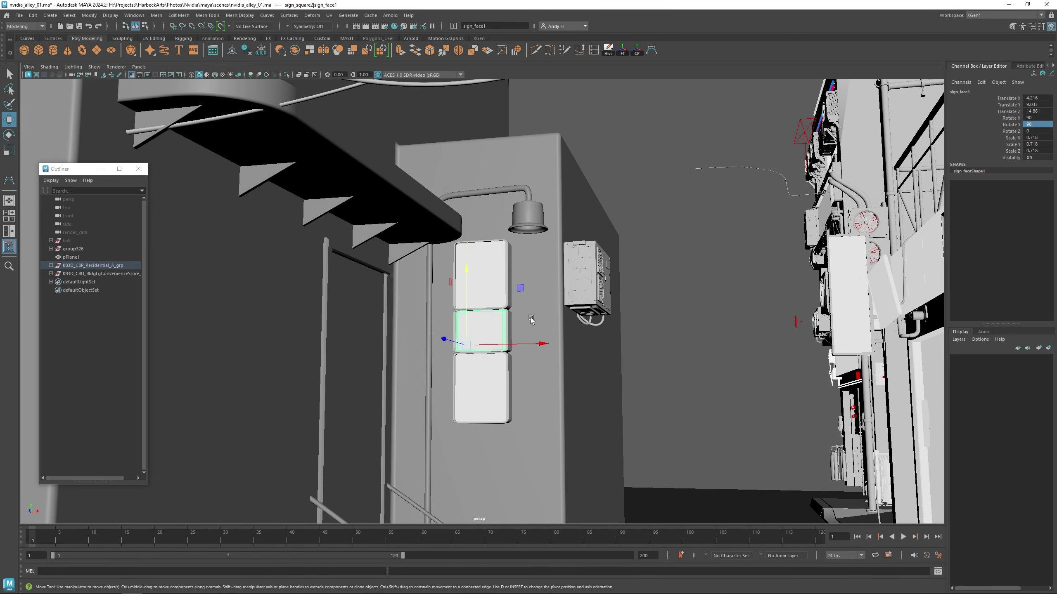
Step: Spread the three wall signs apart, moving the smallest one to the door side of the pipe
{"action": "key", "text": "ctrl+z"}
{"action": "key", "text": "ctrl+z"}
{"action": "key", "text": "ctrl+z"}
{"action": "key", "text": "ctrl+z"}
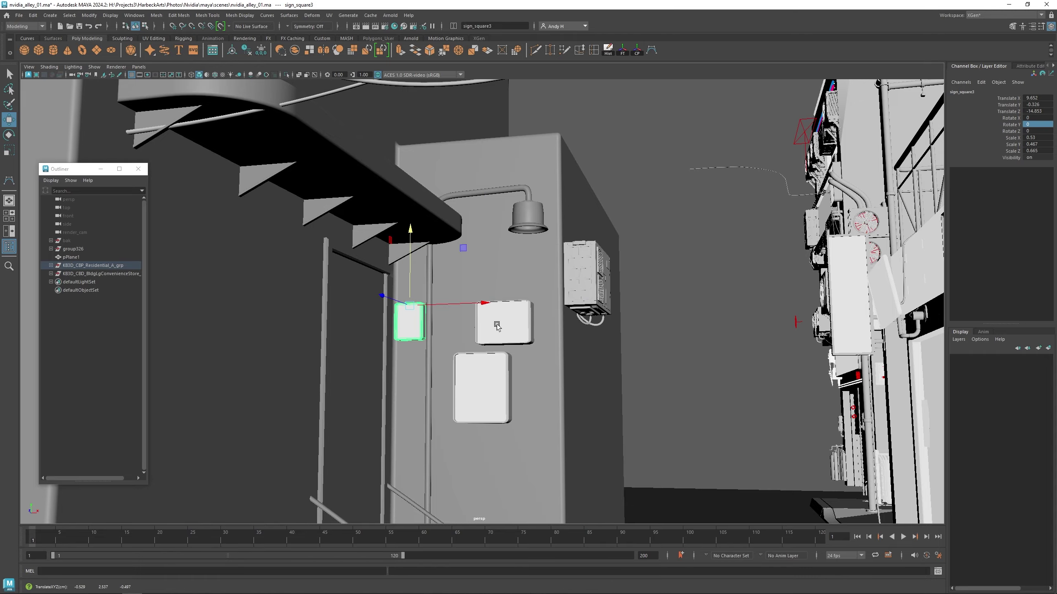
Step: Select the front face of the largest of the three wall signs under the lamp
{"action": "key", "text": "ctrl+z"}
{"action": "key", "text": "ctrl+z"}
{"action": "key", "text": "ctrl+z"}
{"action": "key", "text": "ctrl+z"}
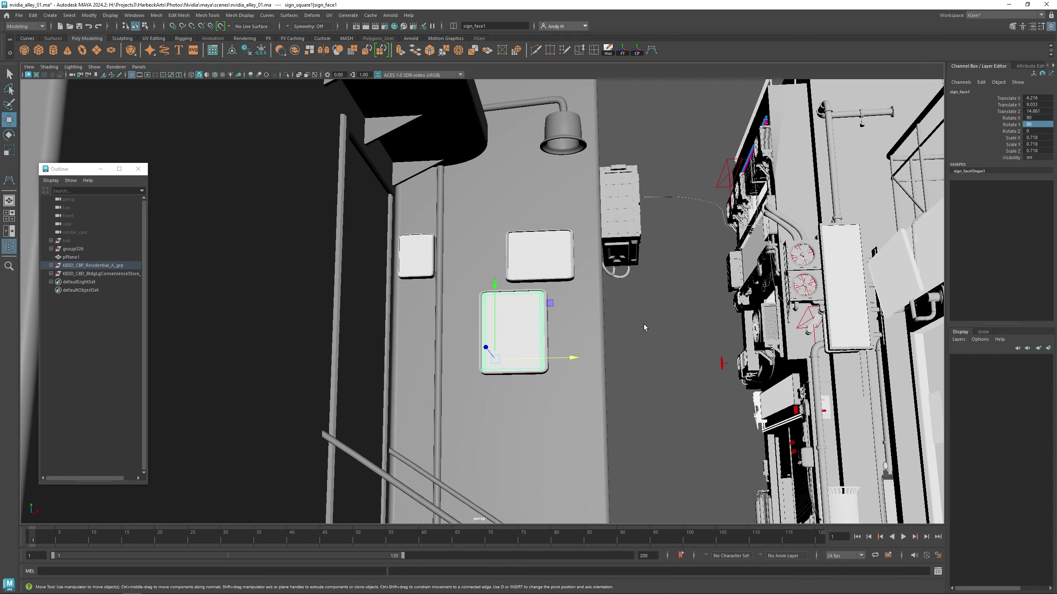
{"action": "key", "text": "ctrl+z"}
{"action": "key", "text": "ctrl+z"}
{"action": "key", "text": "ctrl+z"}
{"action": "key", "text": "ctrl+z"}
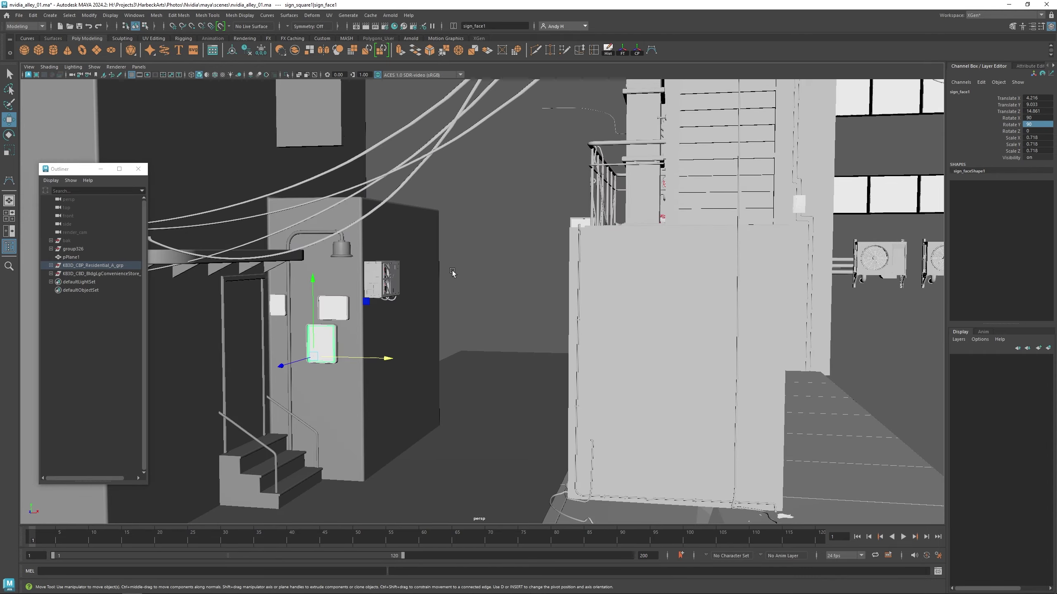
Step: Undo the last four changes made to the largest wall sign's face
{"action": "key", "text": "ctrl+z"}
{"action": "key", "text": "ctrl+z"}
{"action": "key", "text": "ctrl+z"}
{"action": "key", "text": "ctrl+z"}
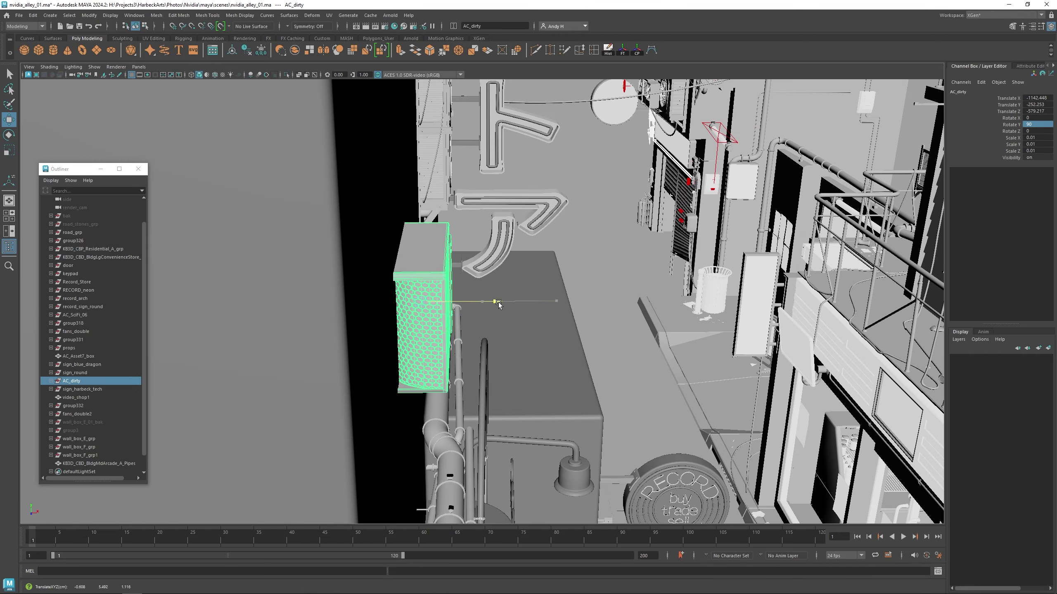
Step: Slide the AC_dirty unit along X against the building wall and shrink it to a scale of 0.009
{"action": "left_click_drag", "start_coordinate": [498, 304], "coordinate": [545, 307]}
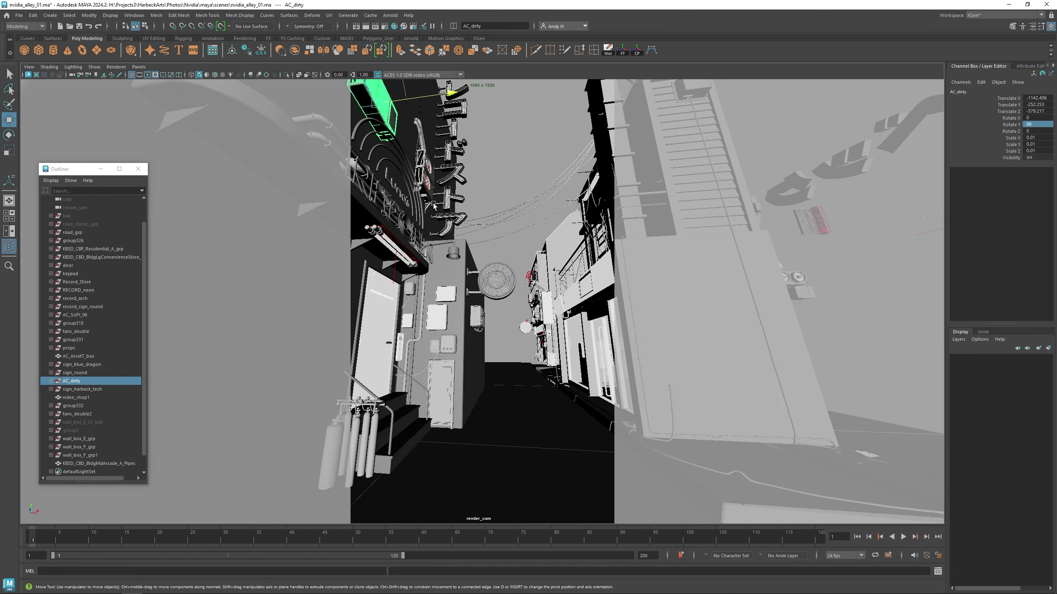
{"action": "key", "text": "ctrl+a"}
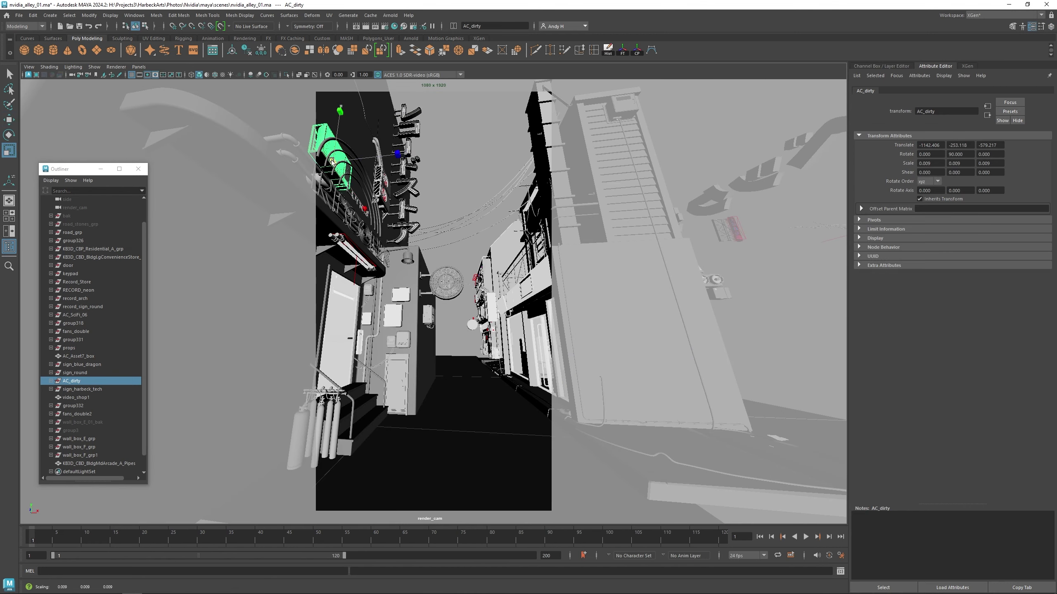
{"action": "key", "text": "space"}
{"action": "key", "text": "space"}
{"action": "key", "text": "space"}
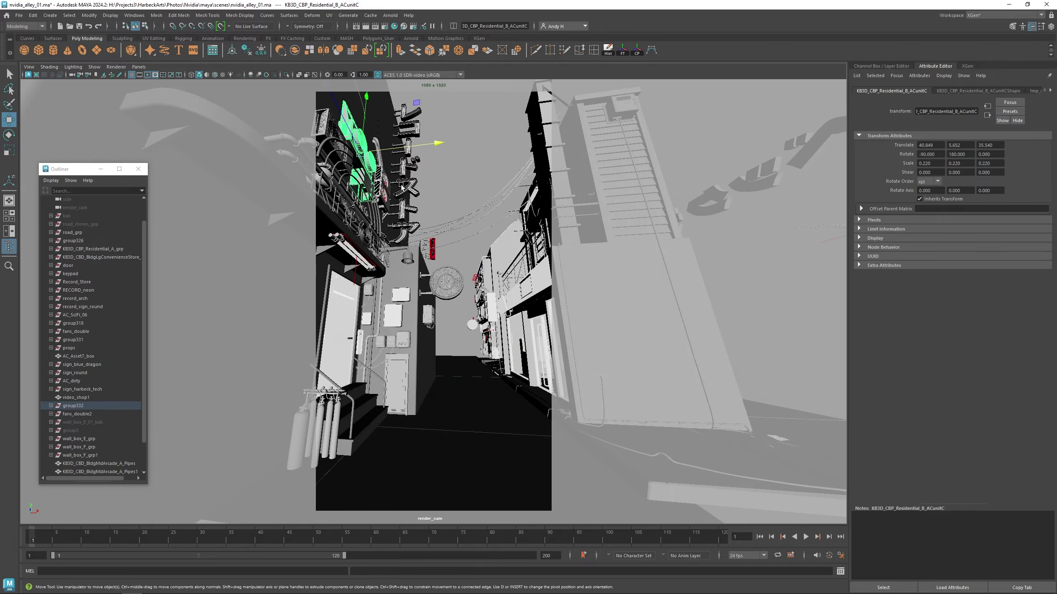
Step: Flip the stack of AC units on the record store's upper wall by setting Rotate Z to 180
{"action": "left_click", "coordinate": [423, 180]}
{"action": "left_click", "coordinate": [357, 145]}
{"action": "key", "text": "space"}
{"action": "key", "text": "space"}
{"action": "left_click_drag", "start_coordinate": [298, 146], "coordinate": [393, 295], "text": "alt"}
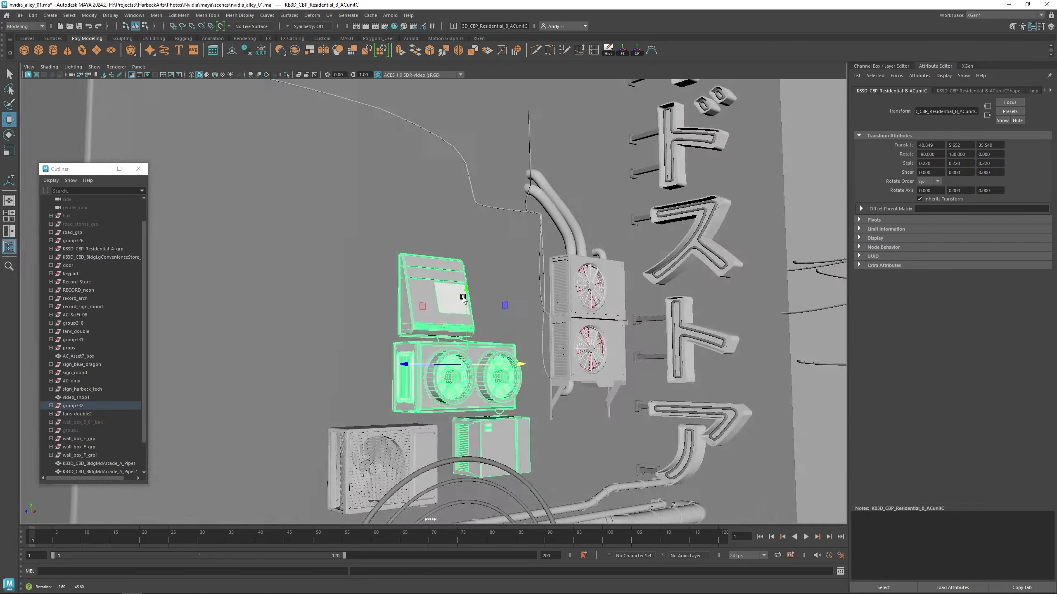
{"action": "right_click_drag", "start_coordinate": [393, 295], "coordinate": [474, 370], "text": "alt"}
{"action": "key", "text": "e"}
{"action": "left_click_drag", "start_coordinate": [391, 254], "coordinate": [420, 353]}
{"action": "type", "text": "180s"}
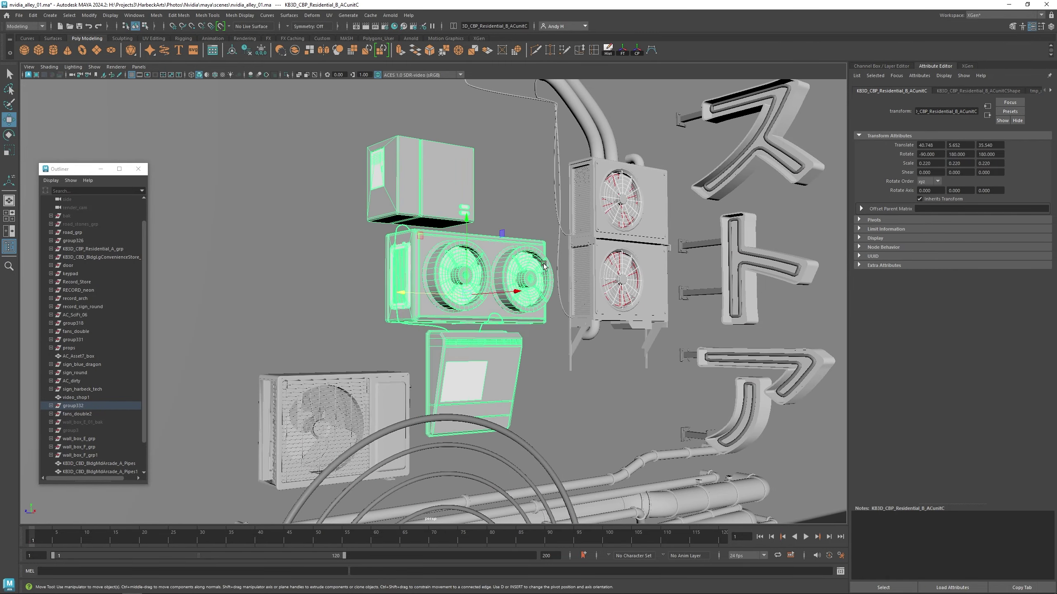
{"action": "key", "text": "ctrl+z"}
{"action": "key", "text": "w"}
{"action": "key", "text": "space"}
{"action": "key", "text": "space"}
{"action": "left_click", "coordinate": [428, 146]}
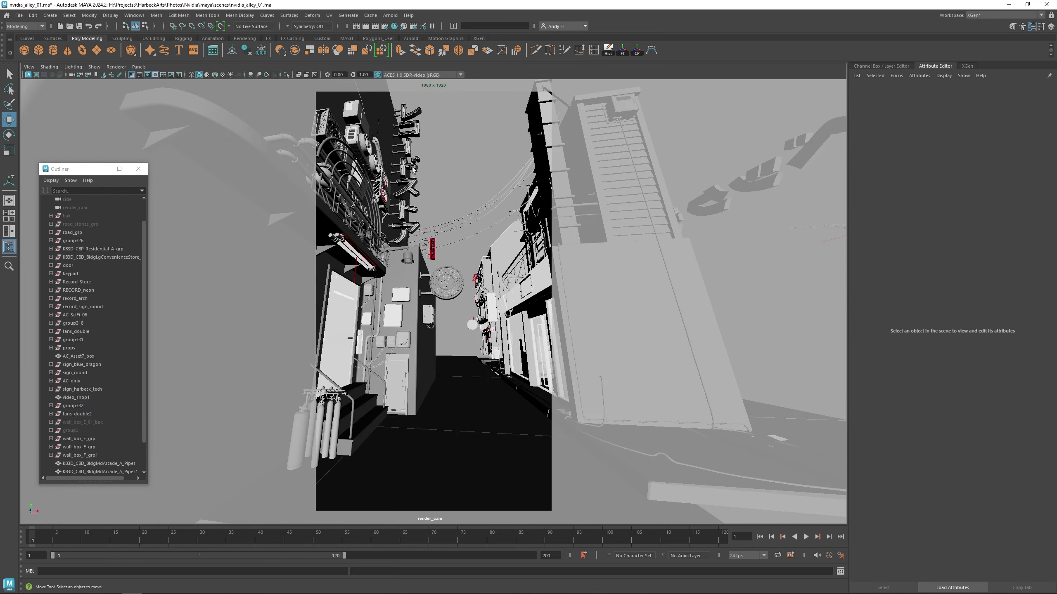
Step: Rotate the concrete curb group in the top view so it runs straight along the alley road
{"action": "key", "text": "space"}
{"action": "key", "text": "space"}
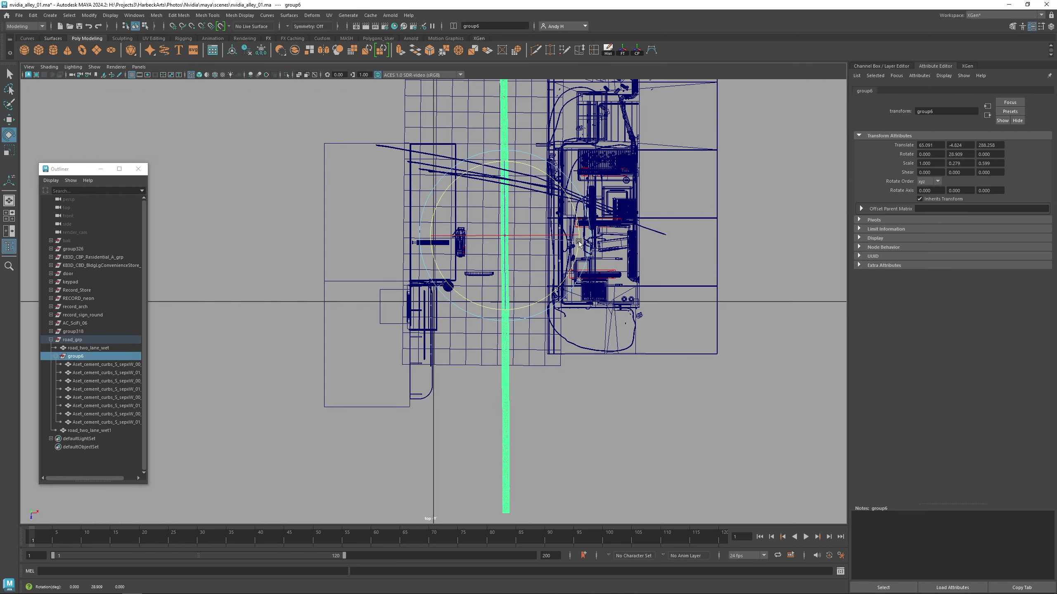
{"action": "left_click_drag", "start_coordinate": [516, 291], "coordinate": [511, 292]}
{"action": "middle_click_drag", "start_coordinate": [509, 266], "coordinate": [491, 293], "text": "alt"}
Step: Try to regroup individual curb pieces side by side at the middle of the alley in the top view
{"action": "key", "text": "q"}
{"action": "left_click", "coordinate": [485, 238]}
{"action": "key", "text": "w"}
{"action": "left_click", "coordinate": [485, 307]}
{"action": "left_click_drag", "start_coordinate": [483, 307], "coordinate": [478, 238]}
{"action": "left_click", "coordinate": [483, 380]}
{"action": "left_click_drag", "start_coordinate": [483, 379], "coordinate": [492, 238]}
{"action": "left_click", "coordinate": [483, 435]}
{"action": "left_click_drag", "start_coordinate": [484, 436], "coordinate": [471, 229]}
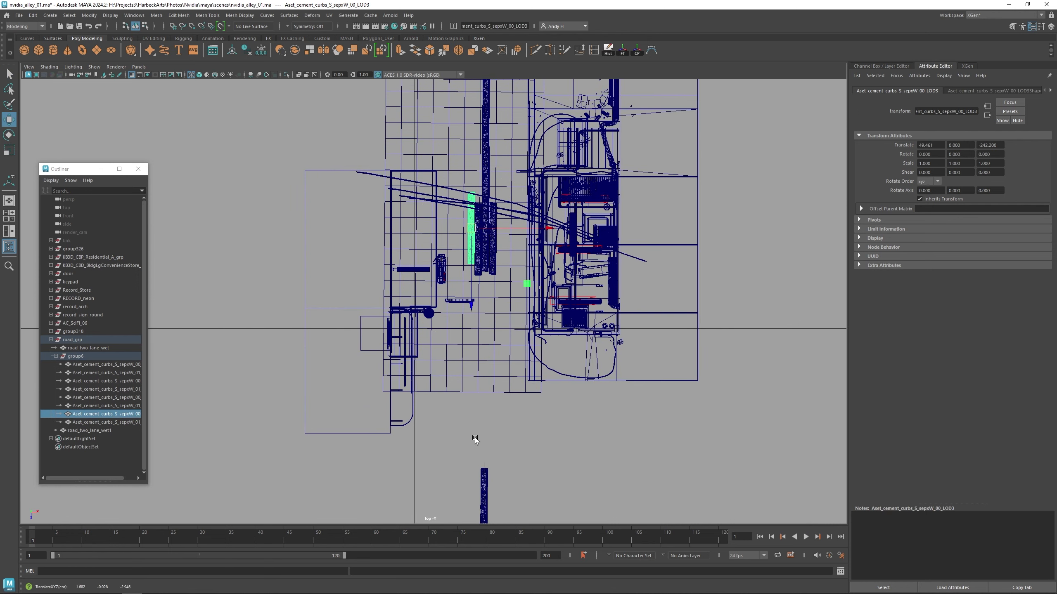
Step: Undo the last moves of the individual curb pieces
{"action": "key", "text": "ctrl+z"}
{"action": "key", "text": "ctrl+z"}
{"action": "key", "text": "ctrl+z"}
{"action": "key", "text": "ctrl+z"}
{"action": "key", "text": "ctrl+z"}
{"action": "key", "text": "ctrl+z"}
Step: Reposition the concrete curb pieces along the alley road and duplicate one of them
{"action": "key", "text": "space"}
{"action": "key", "text": "space"}
{"action": "left_click_drag", "start_coordinate": [498, 453], "coordinate": [525, 505]}
{"action": "left_click", "coordinate": [540, 472]}
{"action": "left_click_drag", "start_coordinate": [611, 470], "coordinate": [618, 472]}
{"action": "left_click", "coordinate": [536, 450]}
{"action": "left_click", "coordinate": [485, 451]}
{"action": "left_click_drag", "start_coordinate": [497, 507], "coordinate": [494, 488]}
{"action": "left_click", "coordinate": [500, 454]}
{"action": "key", "text": "ctrl+d"}
{"action": "key", "text": "space"}
{"action": "key", "text": "space"}
{"action": "left_click_drag", "start_coordinate": [510, 357], "coordinate": [492, 234]}
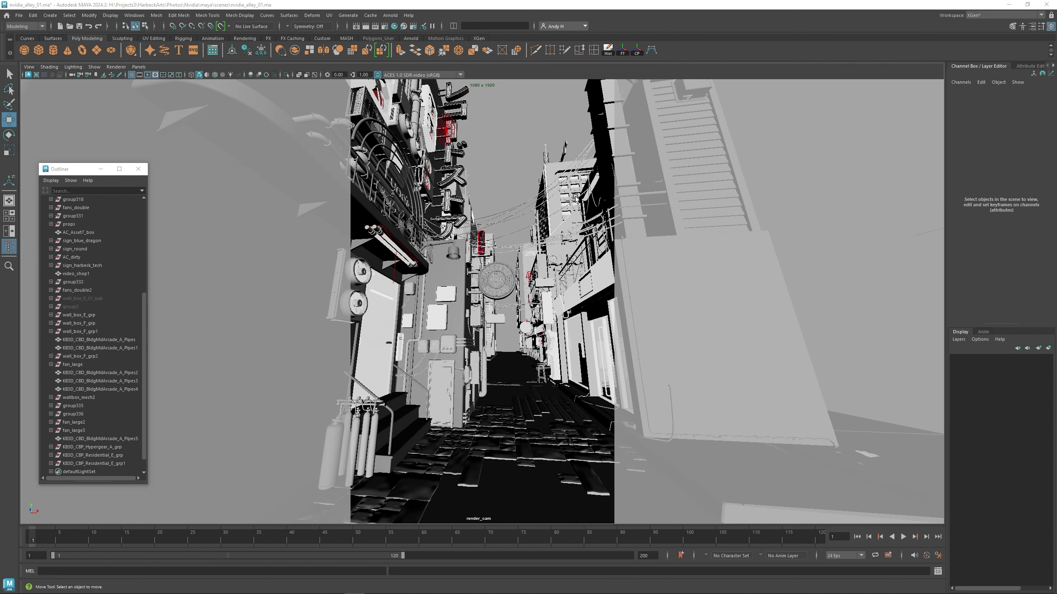
Step: Set the sign_harbeck_tech sign's Rotate Y to 0, scale it to 0.115 and place it on the distant building's roof
{"action": "left_click", "coordinate": [459, 255]}
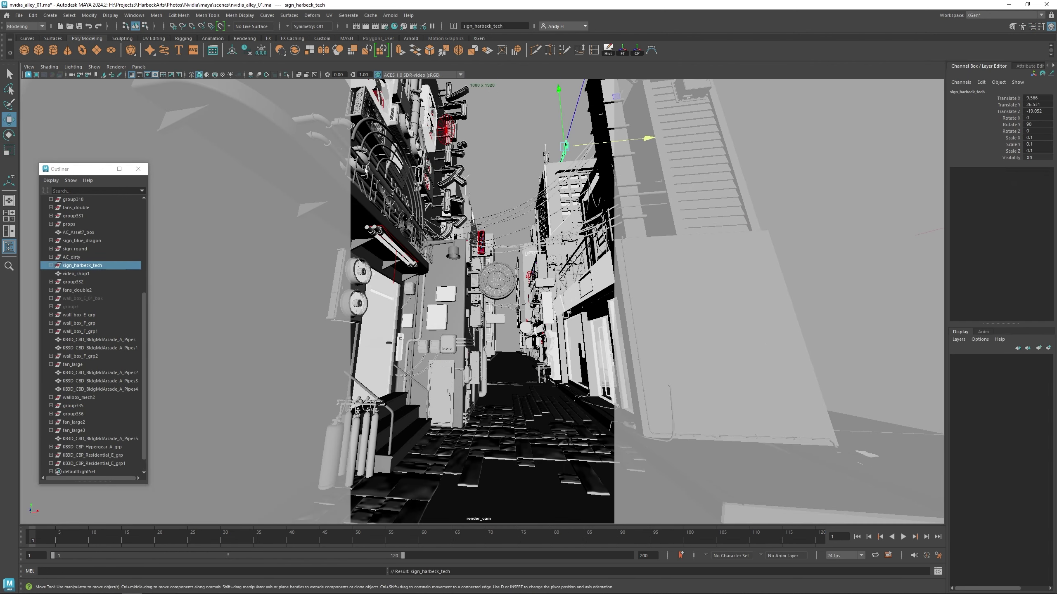
{"action": "key", "text": "e"}
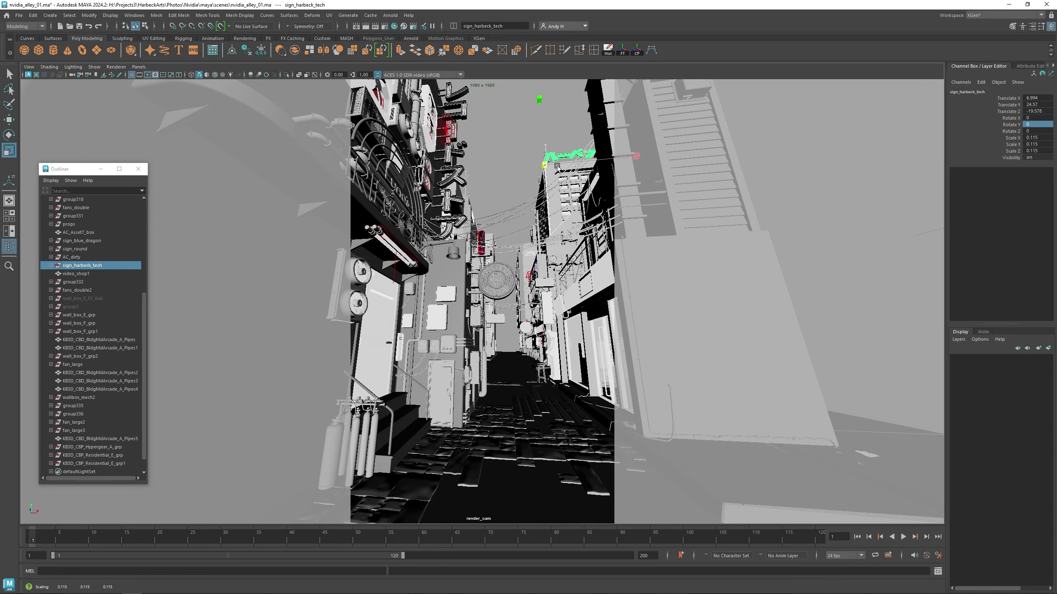
{"action": "left_click", "coordinate": [493, 155]}
{"action": "left_click", "coordinate": [587, 156]}
{"action": "key", "text": "w"}
{"action": "left_click", "coordinate": [522, 142]}
{"action": "left_click", "coordinate": [596, 153]}
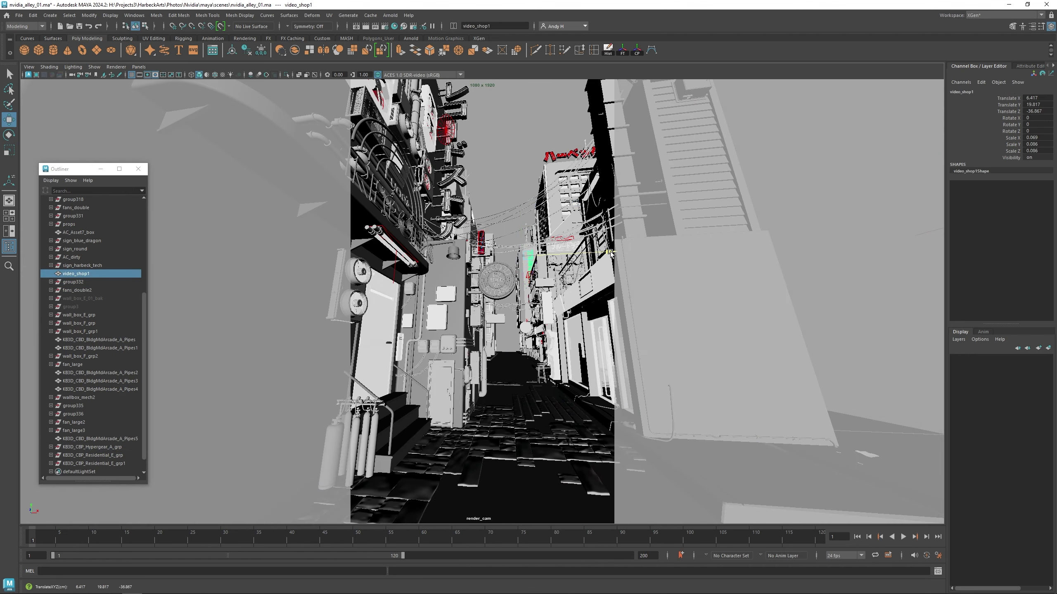
Step: Move the video_shop1 sign along the far facades to Translate X 5.796
{"action": "left_click", "coordinate": [507, 172]}
{"action": "left_click", "coordinate": [544, 257]}
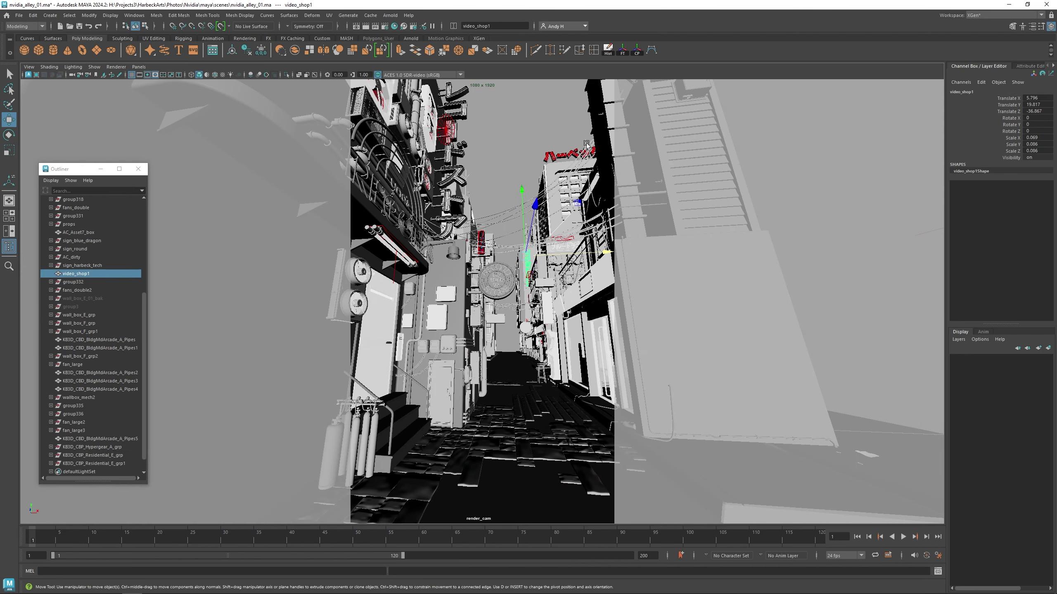
{"action": "left_click", "coordinate": [585, 142]}
{"action": "left_click", "coordinate": [491, 164]}
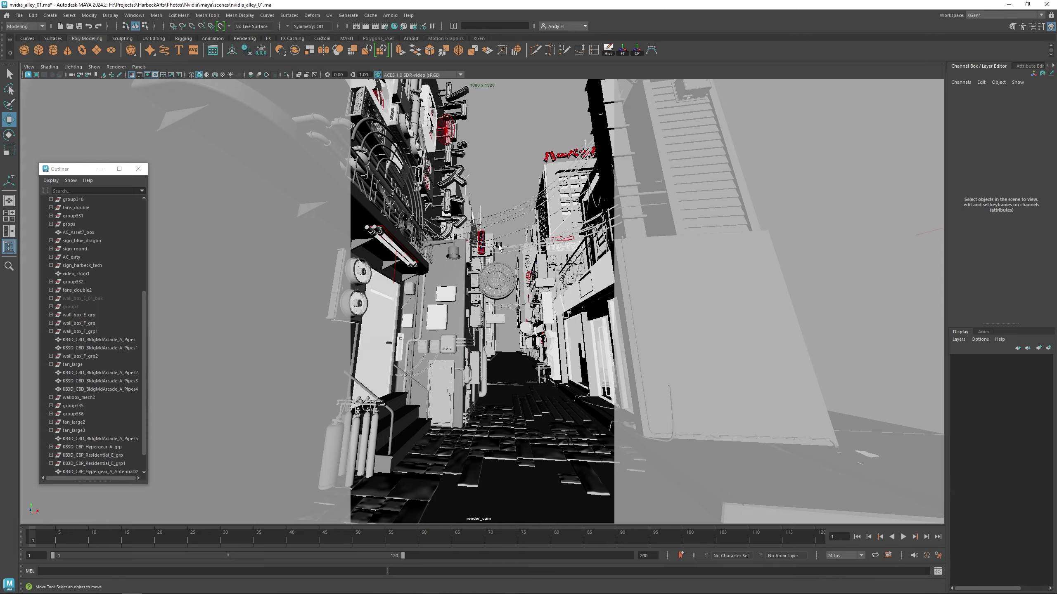
Step: Adjust the wall-bracket vertices of the round RECORD STORE sign in the front view
{"action": "left_click", "coordinate": [514, 273]}
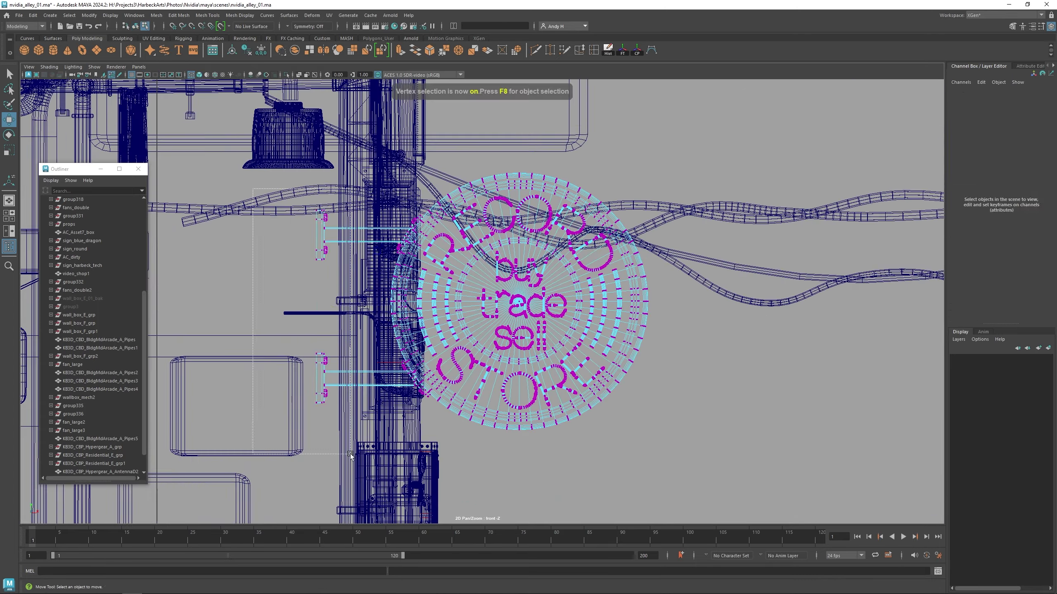
{"action": "key", "text": "space"}
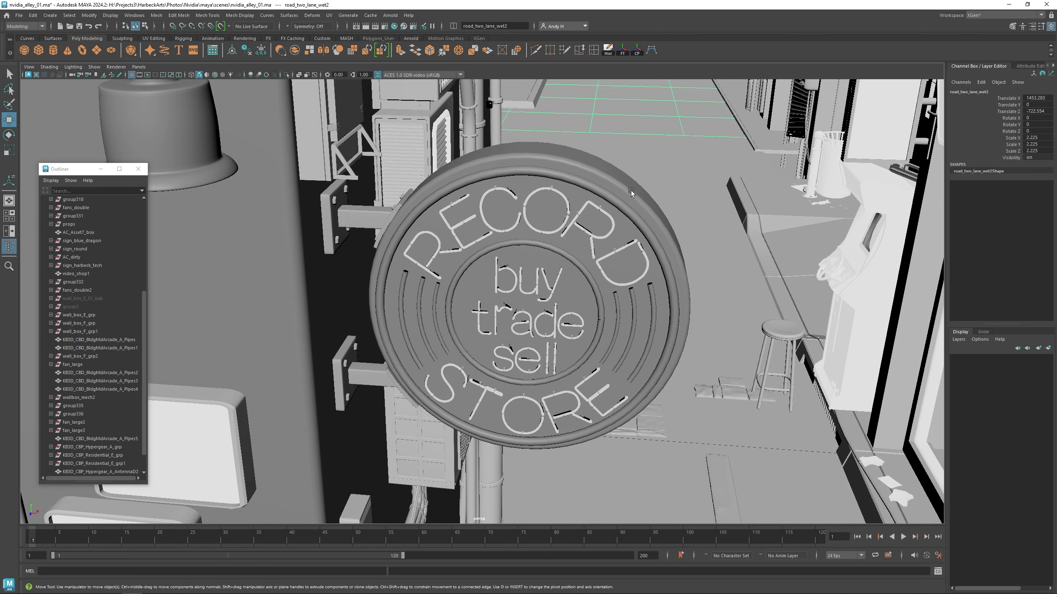
{"action": "left_click", "coordinate": [797, 366]}
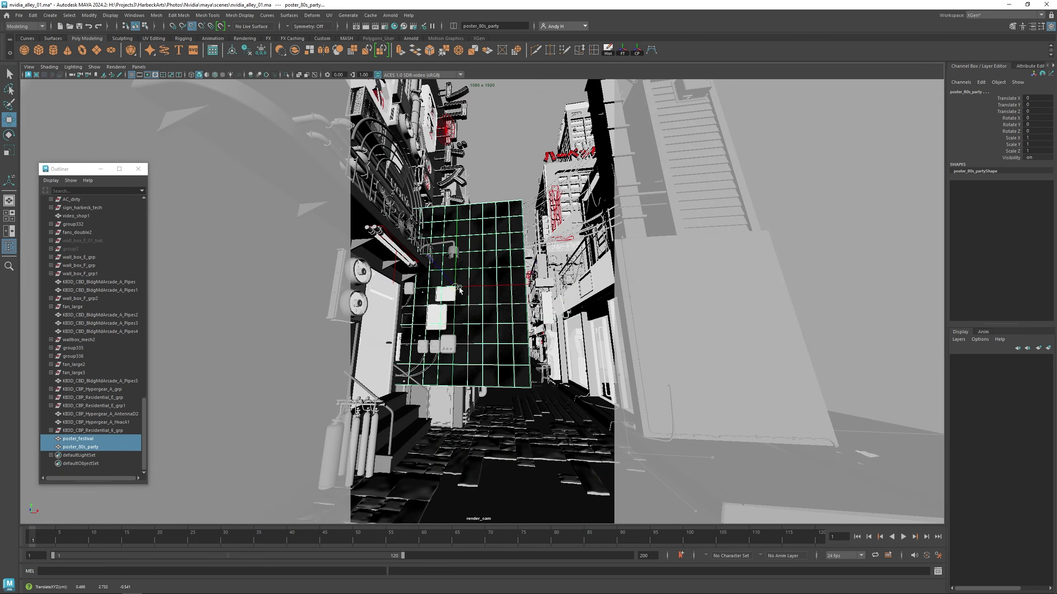
Step: Scale the festival and 80s party posters to 0.155 and place them on the wall below the lamp with Rotate Y 180
{"action": "key", "text": "r"}
{"action": "middle_click_drag", "start_coordinate": [492, 258], "coordinate": [410, 295]}
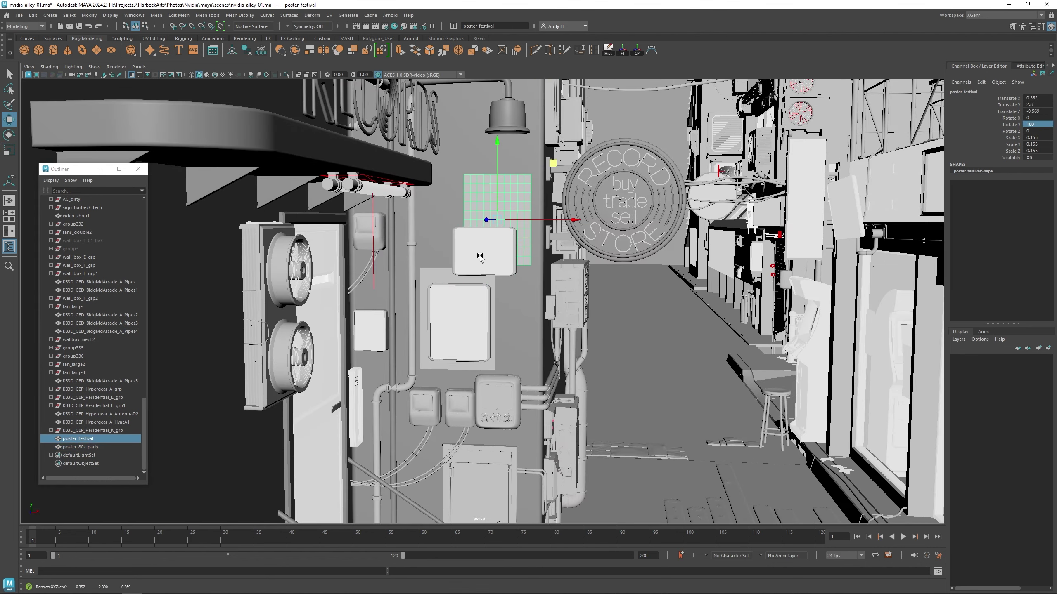
Step: Move the largest square wall sign beside the door above the small sign and shrink it to about 0.459 by 0.404 by 0.575
{"action": "left_click", "coordinate": [465, 299]}
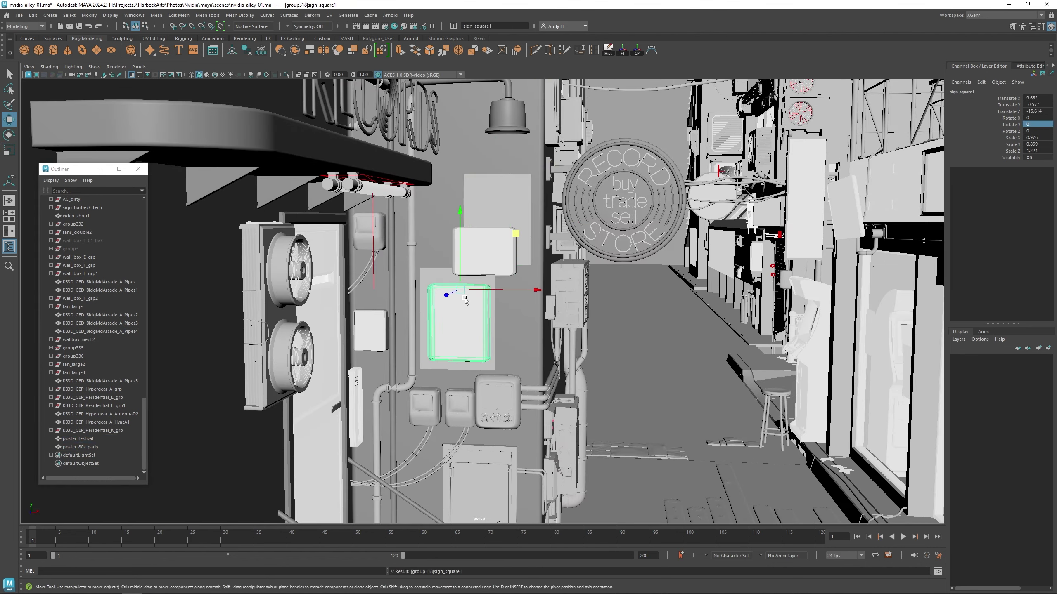
{"action": "left_click_drag", "start_coordinate": [475, 291], "coordinate": [395, 289]}
{"action": "key", "text": "r"}
{"action": "left_click_drag", "start_coordinate": [380, 288], "coordinate": [347, 289]}
{"action": "left_click_drag", "start_coordinate": [368, 255], "coordinate": [369, 252]}
{"action": "left_click_drag", "start_coordinate": [369, 252], "coordinate": [431, 217], "text": "alt"}
{"action": "right_click_drag", "start_coordinate": [431, 217], "coordinate": [393, 266], "text": "alt"}
{"action": "key", "text": "r"}
{"action": "left_click_drag", "start_coordinate": [390, 276], "coordinate": [384, 277]}
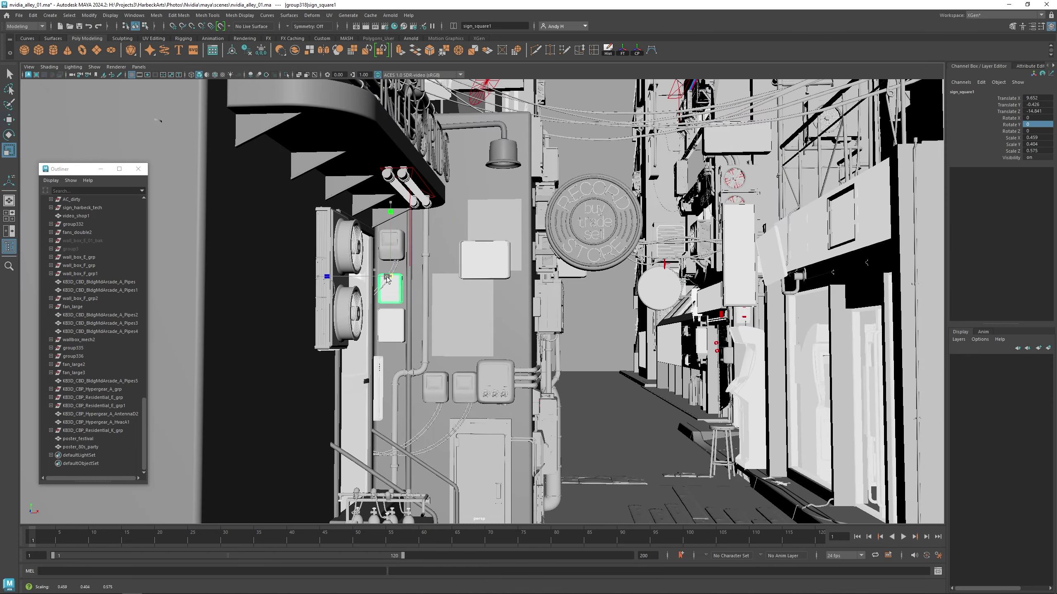
Step: Enlarge the sign_square2 sign and place it high in the distant alley above the round record sign
{"action": "right_click_drag", "start_coordinate": [412, 286], "coordinate": [433, 300], "text": "alt"}
{"action": "left_click_drag", "start_coordinate": [433, 299], "coordinate": [457, 292], "text": "alt"}
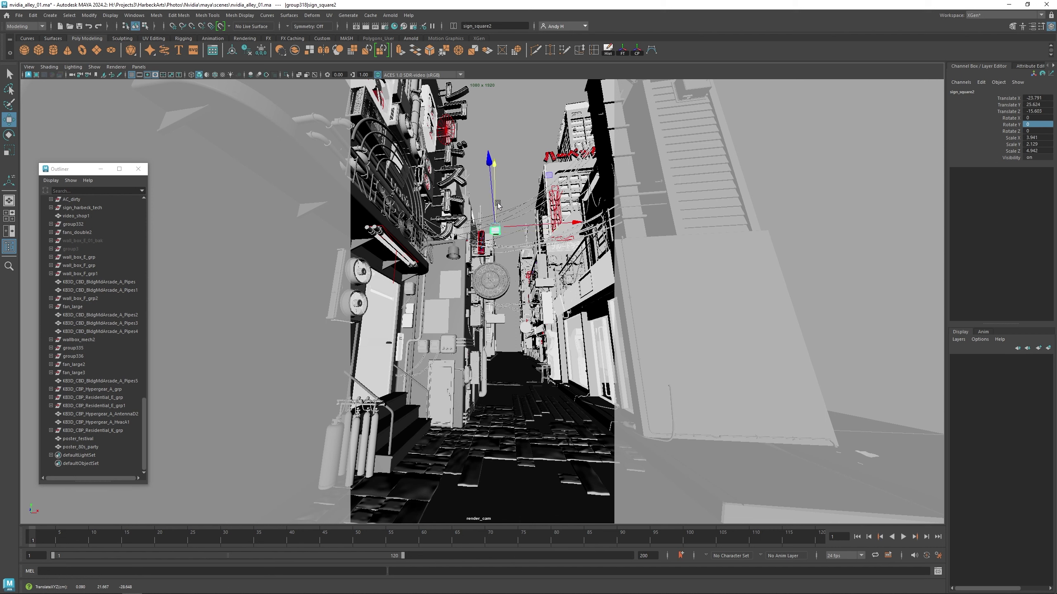
{"action": "left_click", "coordinate": [504, 176]}
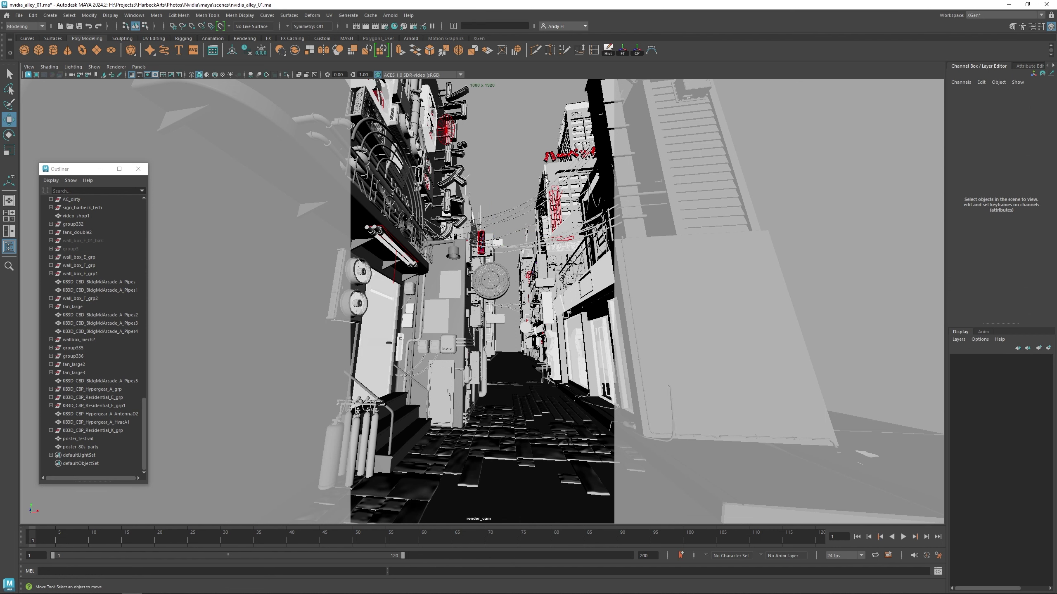
Step: Undo the last changes and rescale the Signboard_11 sign above the round record sign to 0.07
{"action": "key", "text": "ctrl+z"}
{"action": "key", "text": "ctrl+z"}
{"action": "key", "text": "ctrl+z"}
{"action": "key", "text": "ctrl+z"}
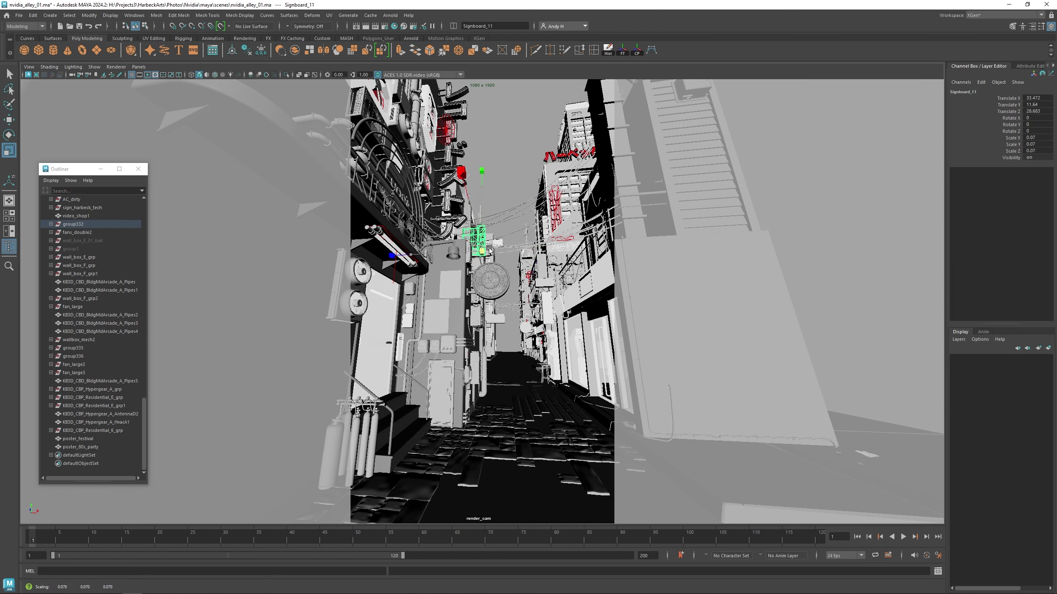